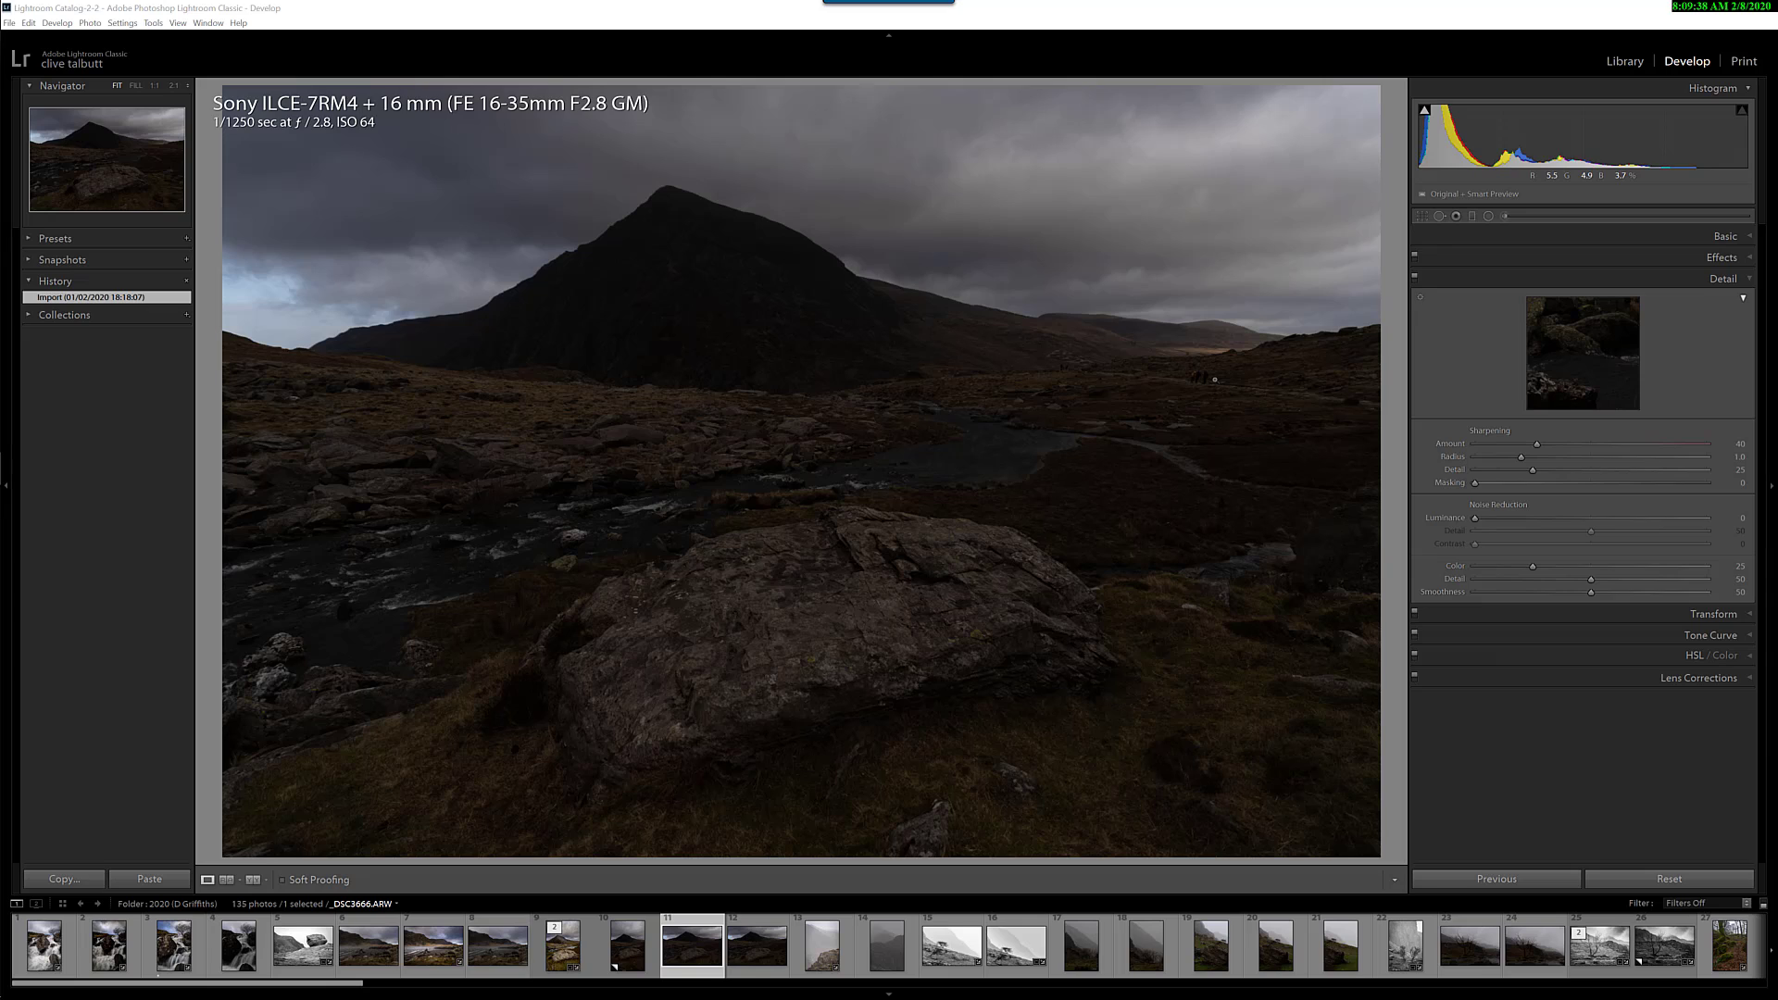
- Apply automatic tone to the landscape photo and set Exposure to +1.07, Highlights to -98 and Blacks to +1
{"action": "left_click", "coordinate": [1744, 239]}
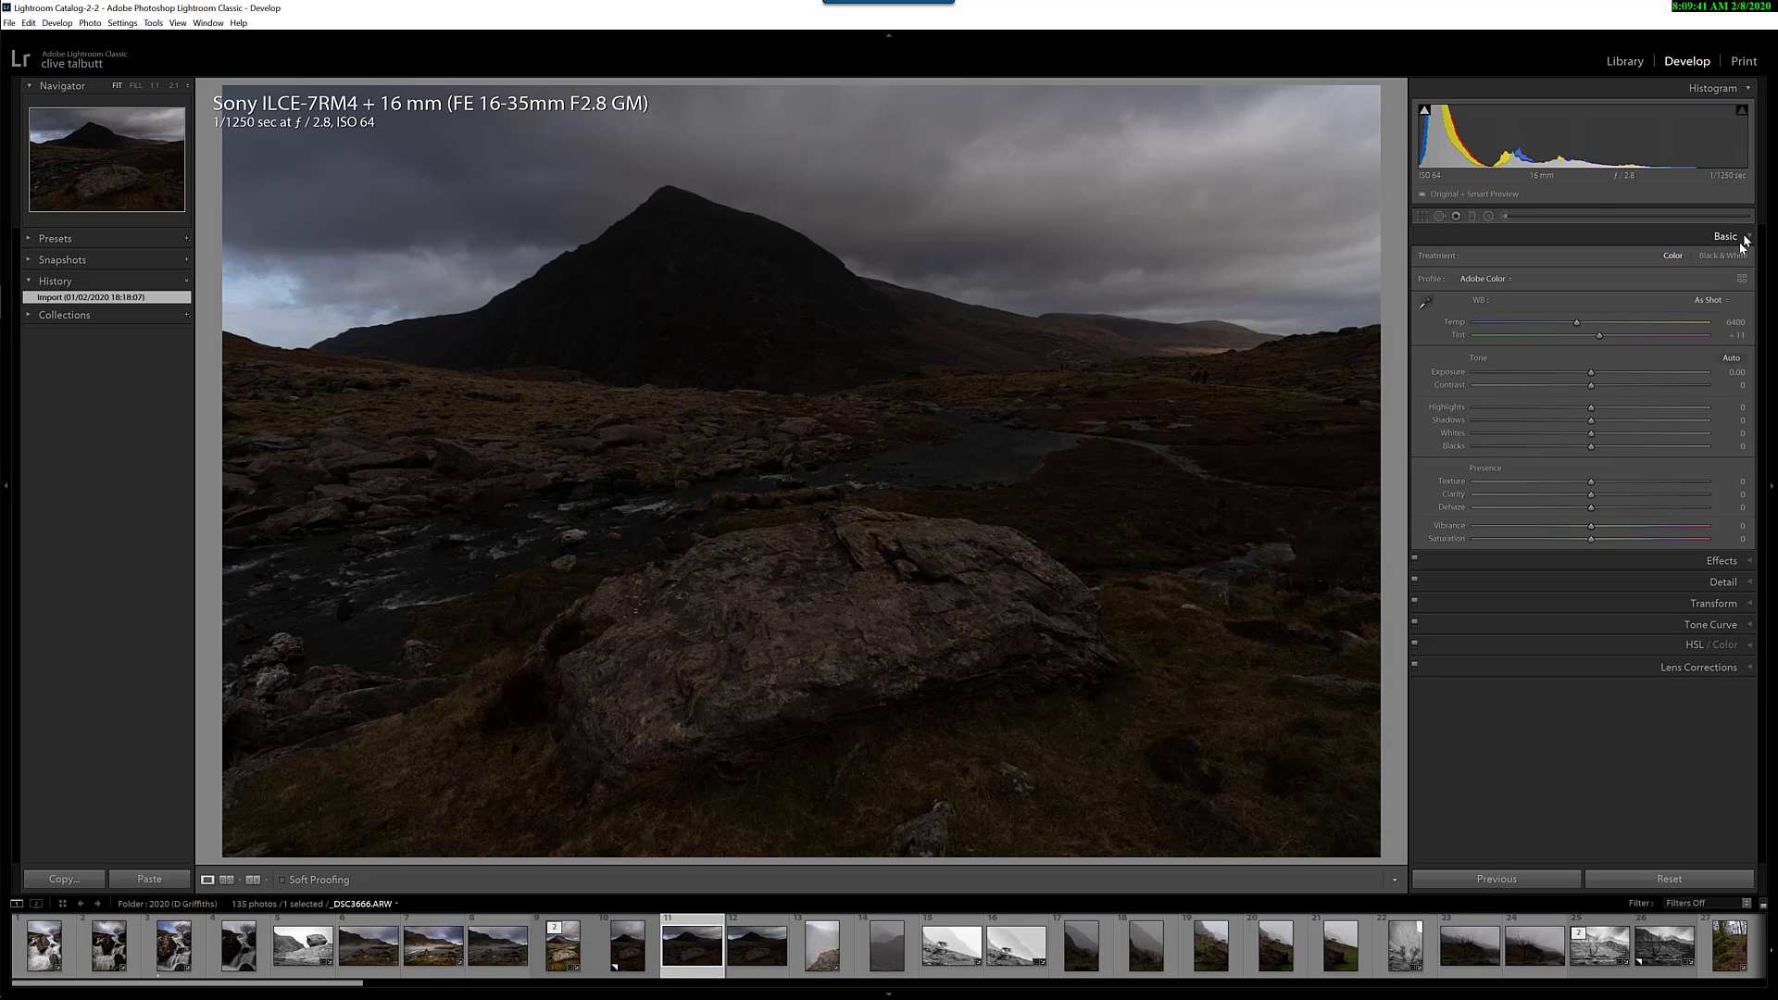
{"action": "left_click", "coordinate": [1732, 358]}
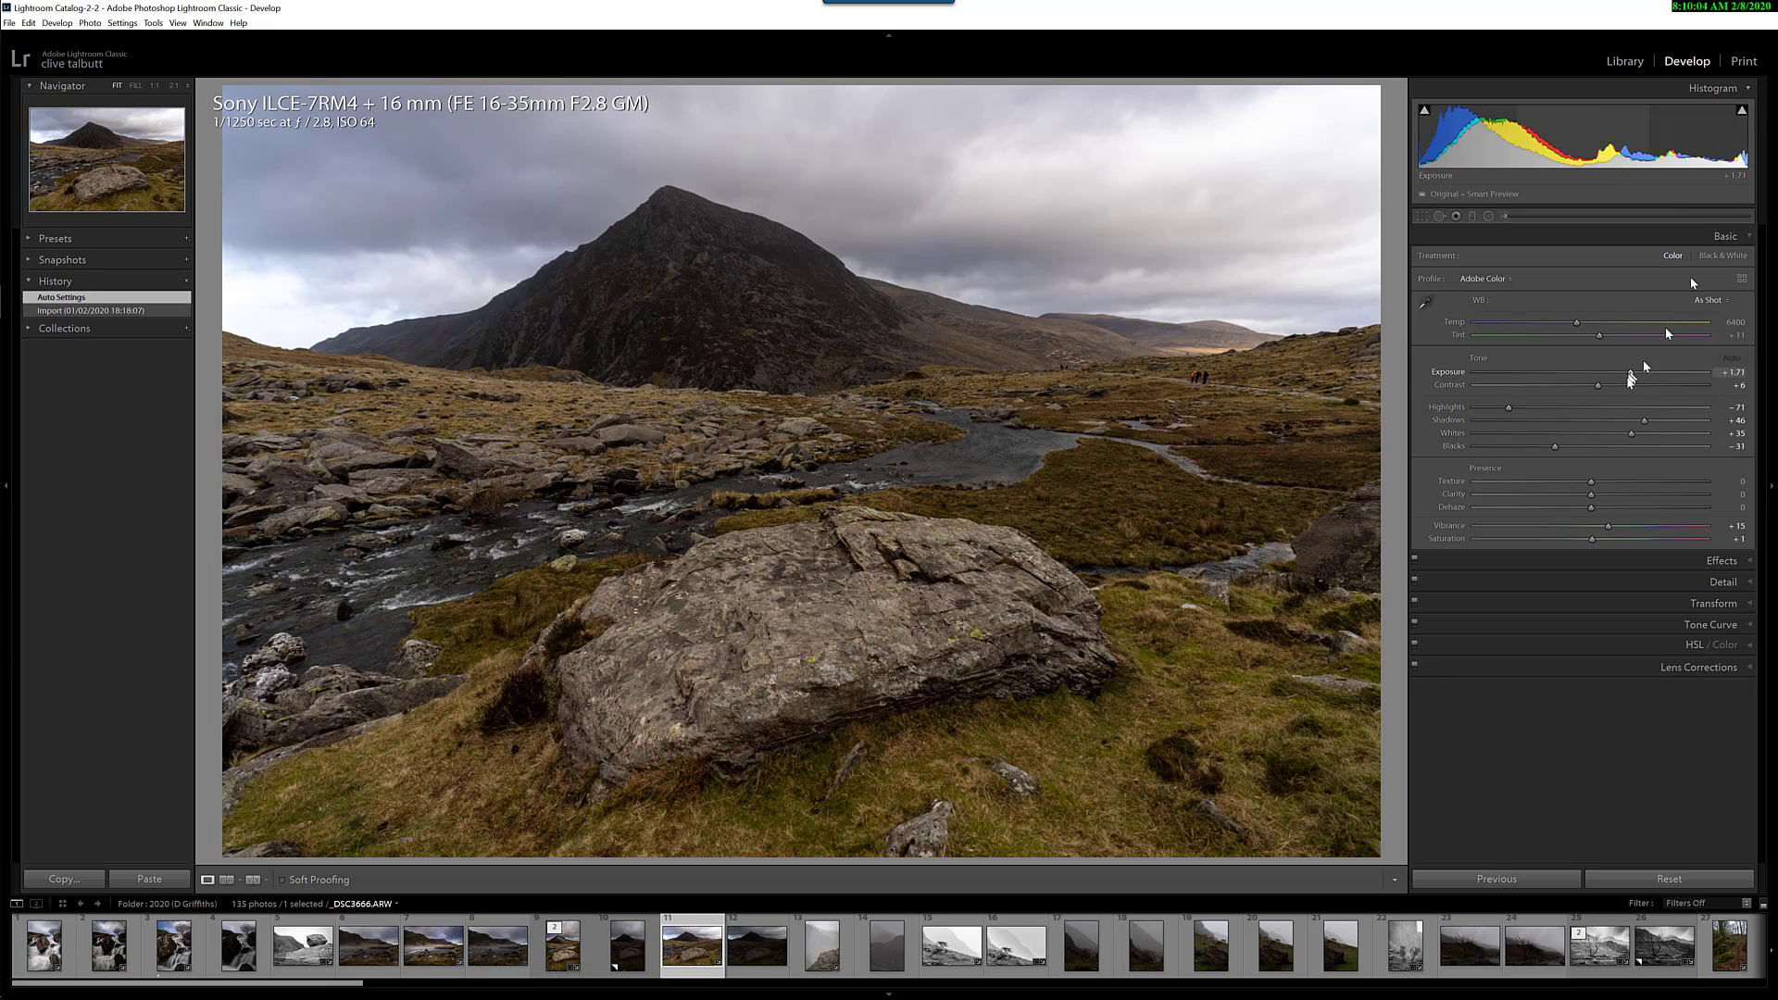
{"action": "left_click_drag", "start_coordinate": [1508, 407], "coordinate": [1476, 409]}
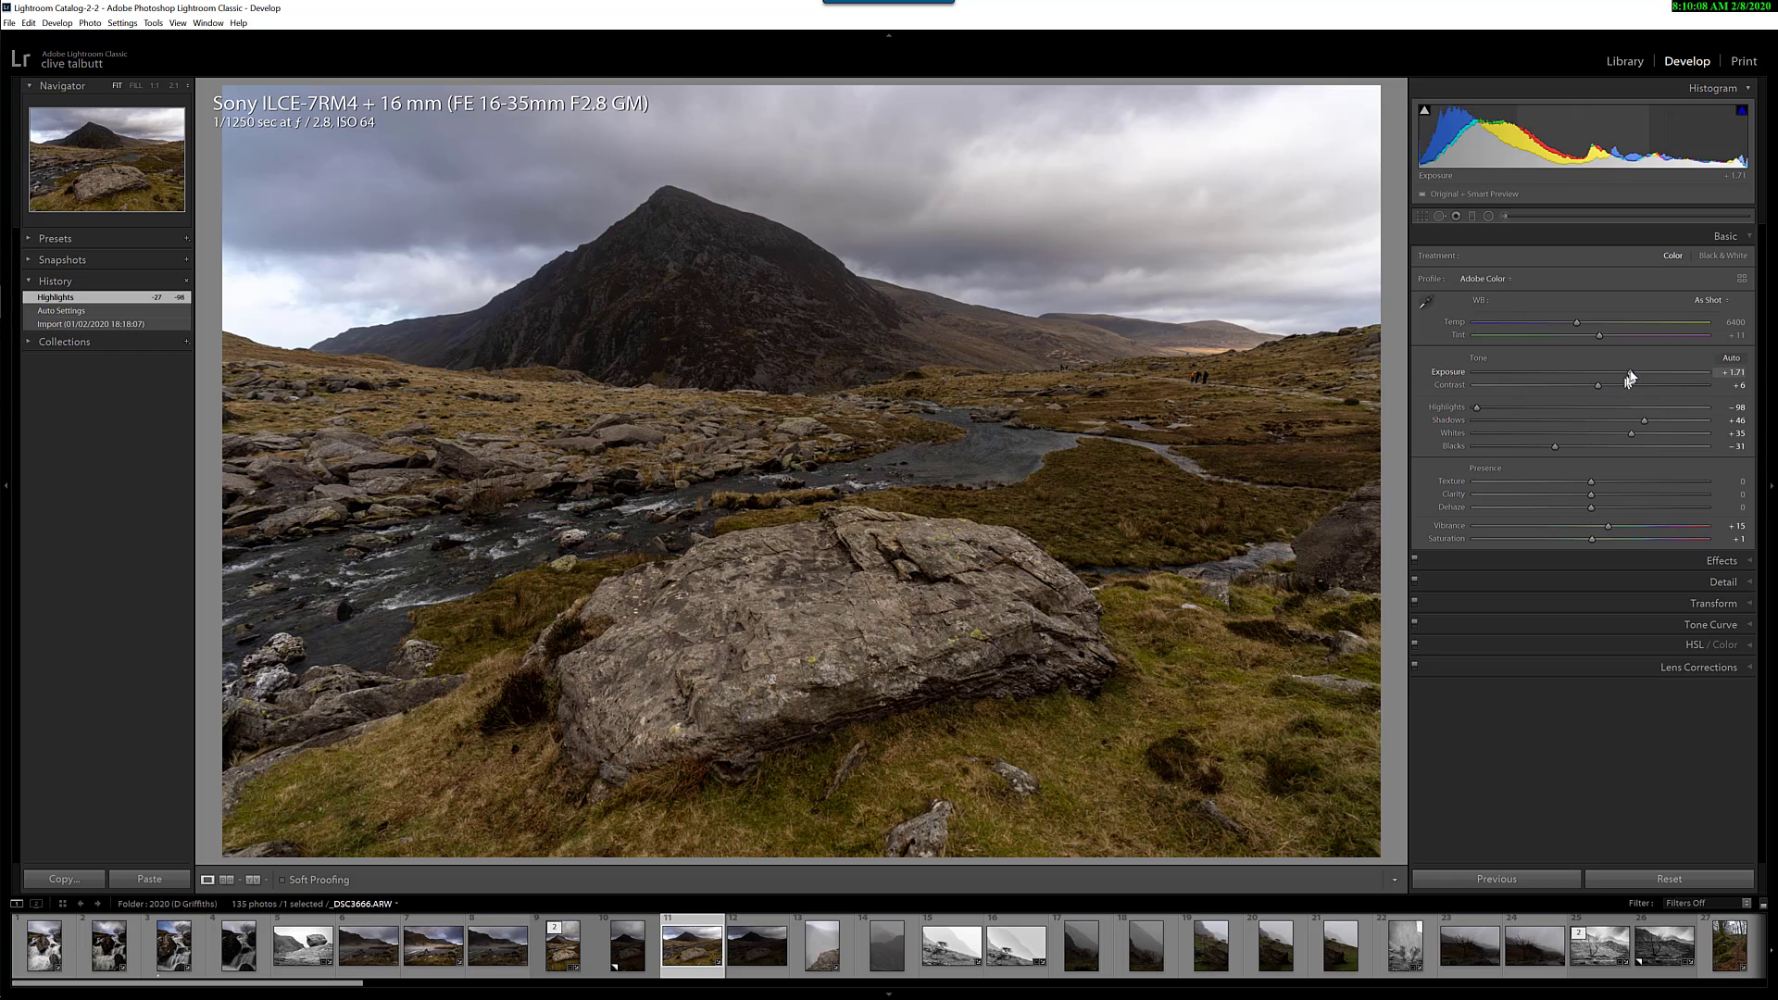
{"action": "left_click_drag", "start_coordinate": [1630, 378], "coordinate": [1619, 381]}
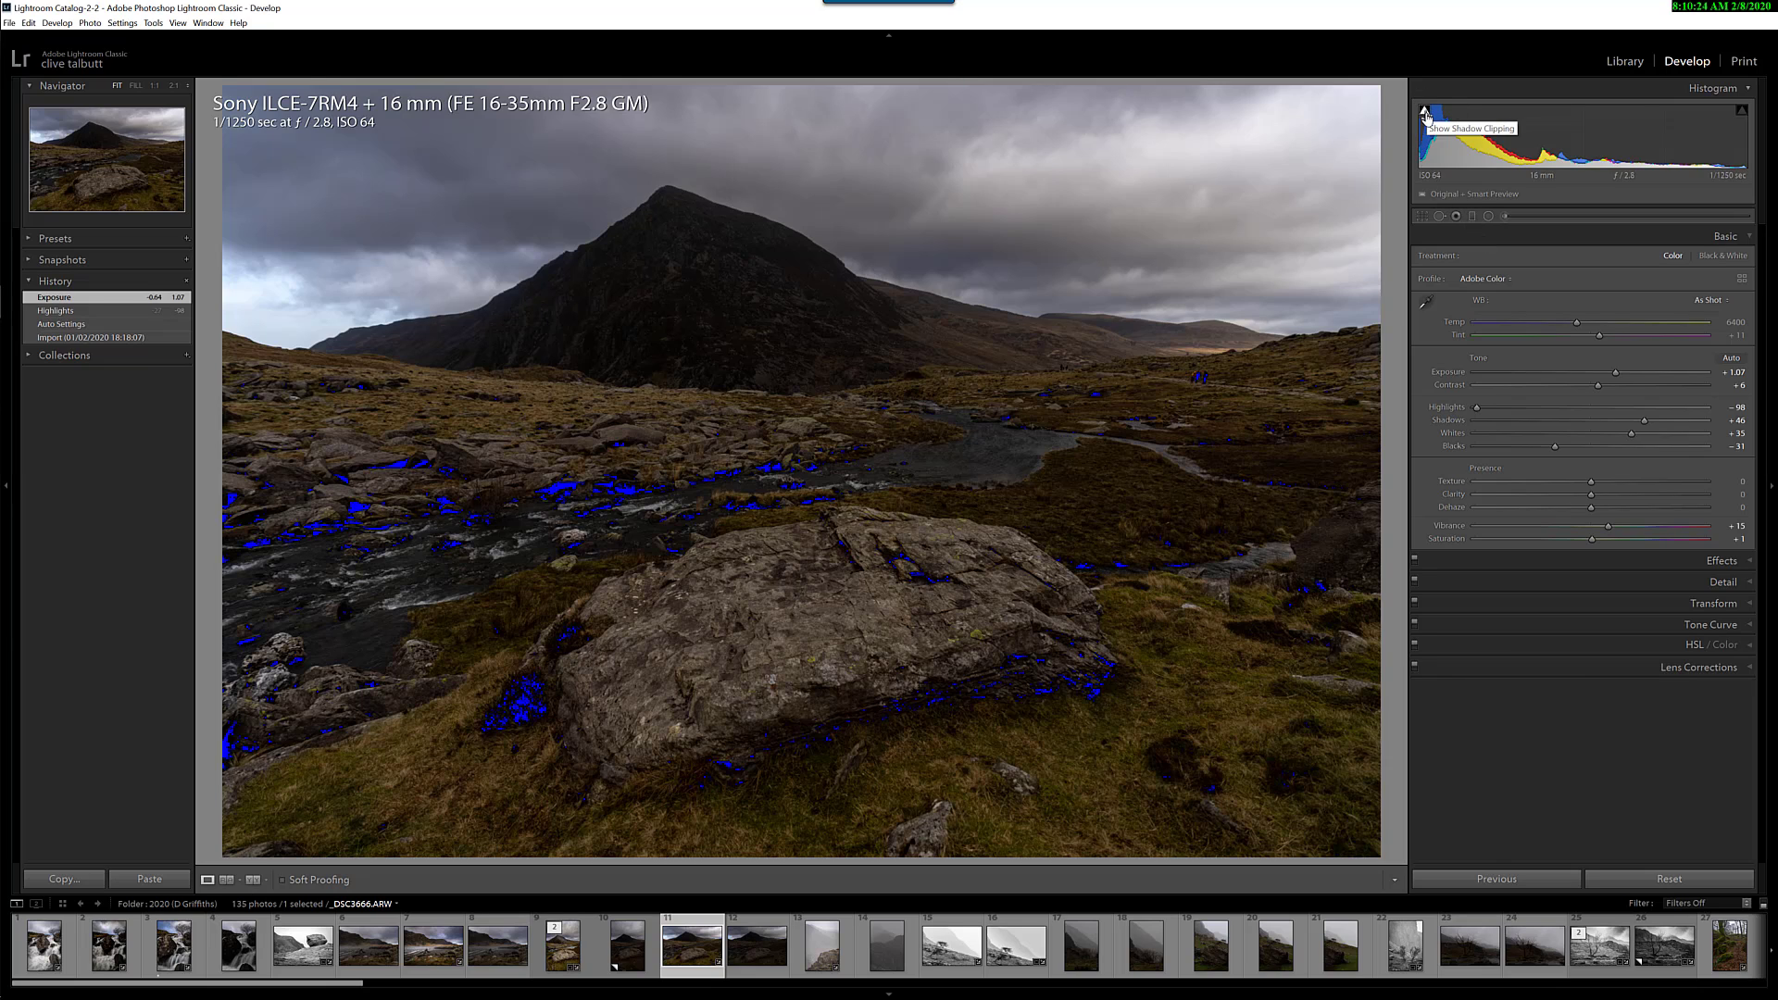
{"action": "mouse_move", "coordinate": [1428, 118]}
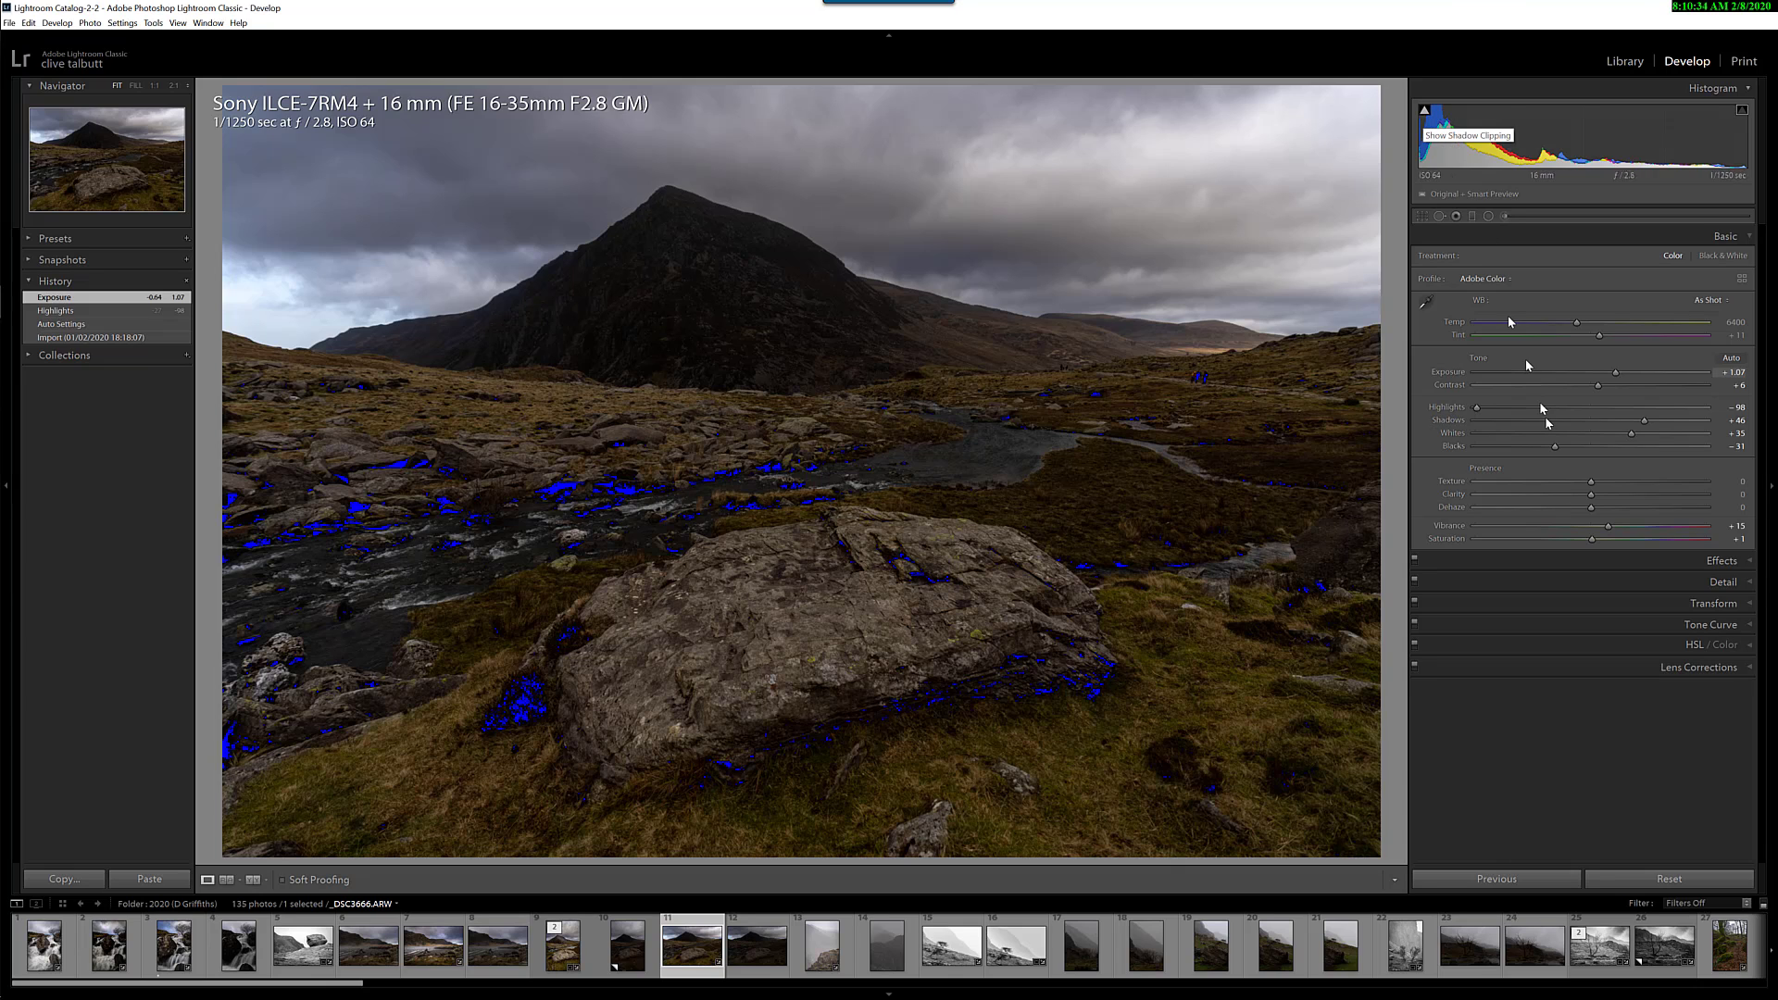
{"action": "left_click_drag", "start_coordinate": [1558, 447], "coordinate": [1592, 446]}
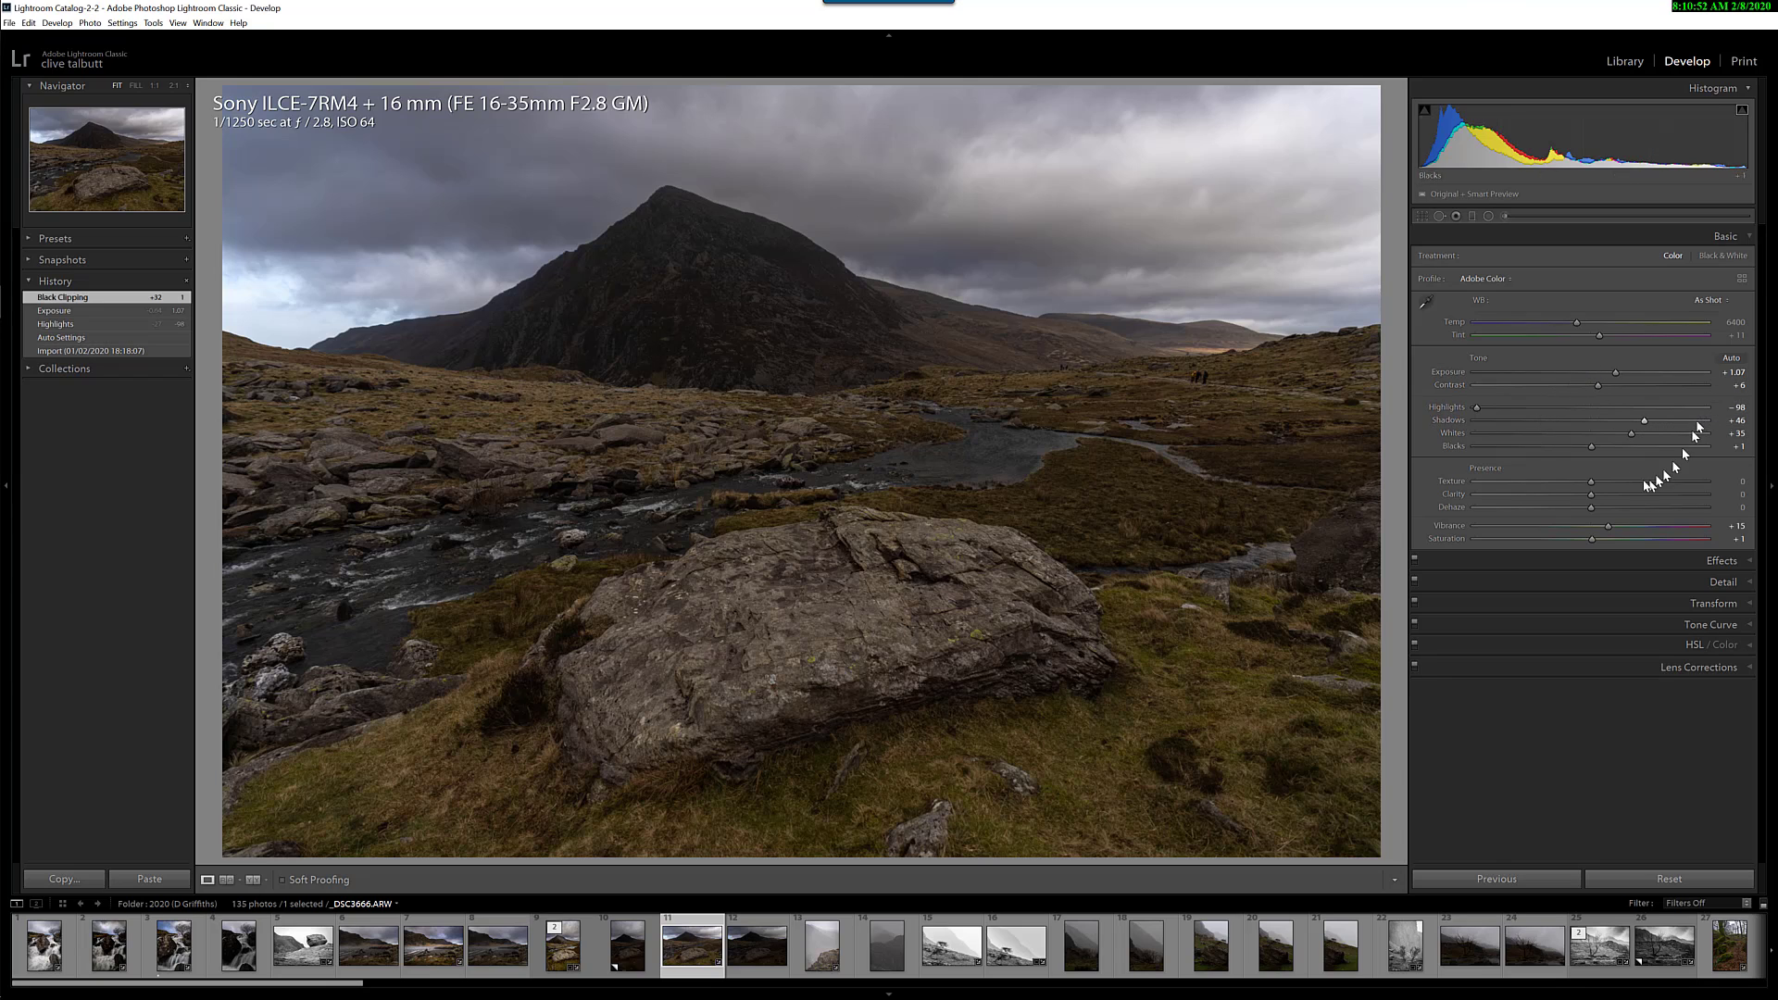
- Paint an adjustment brush stroke across the full width of the cloudy sky with a brush size of 32
{"action": "left_click", "coordinate": [1504, 217]}
{"action": "scroll", "coordinate": [399, 218], "scroll_direction": "up", "scroll_amount": 10}
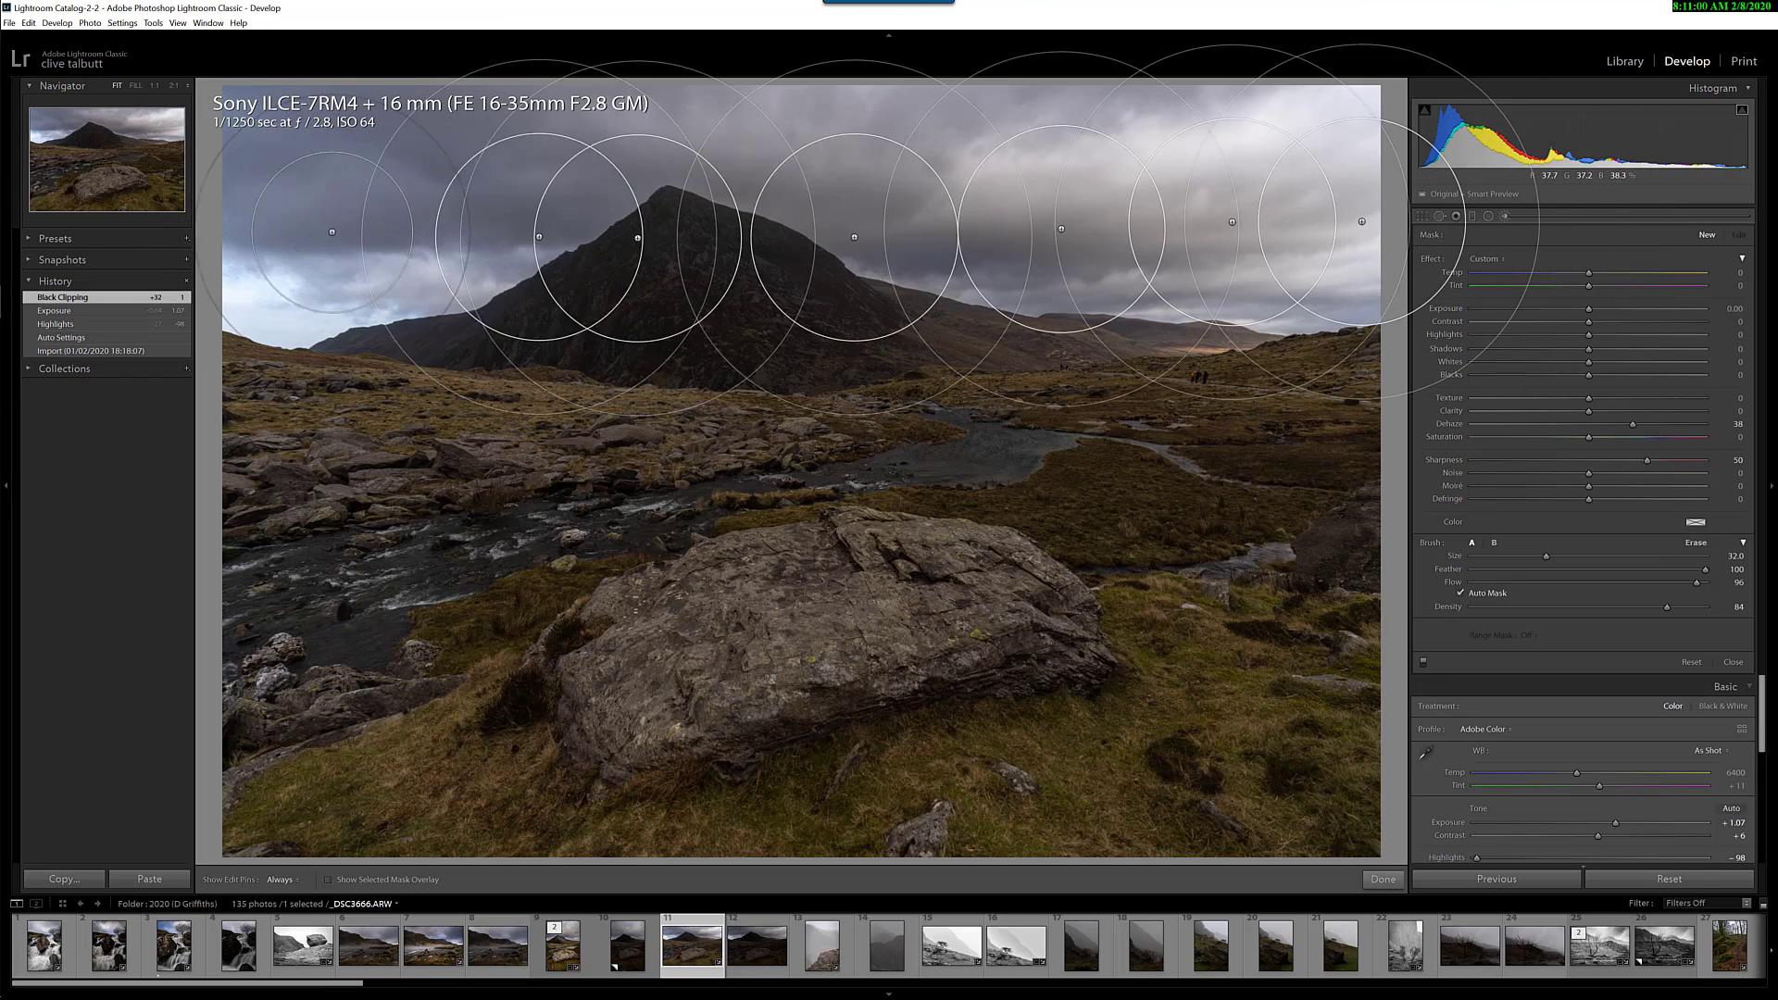
{"action": "key", "text": "h"}
{"action": "mouse_move", "coordinate": [260, 216]}
{"action": "left_mouse_down"}
{"action": "mouse_move", "coordinate": [469, 191]}
{"action": "mouse_move", "coordinate": [544, 130]}
{"action": "mouse_move", "coordinate": [704, 79]}
{"action": "mouse_move", "coordinate": [732, 51]}
{"action": "mouse_move", "coordinate": [834, 119]}
{"action": "mouse_move", "coordinate": [1001, 183]}
{"action": "mouse_move", "coordinate": [1326, 219]}
{"action": "mouse_move", "coordinate": [1270, 80]}
{"action": "mouse_move", "coordinate": [653, 82]}
{"action": "mouse_move", "coordinate": [357, 139]}
{"action": "mouse_move", "coordinate": [119, 99]}
{"action": "mouse_move", "coordinate": [119, 158]}
{"action": "mouse_move", "coordinate": [1210, 176]}
{"action": "mouse_move", "coordinate": [1335, 205]}
{"action": "mouse_move", "coordinate": [1231, 151]}
{"action": "mouse_move", "coordinate": [1270, 139]}
{"action": "mouse_move", "coordinate": [1324, 176]}
{"action": "left_mouse_up"}
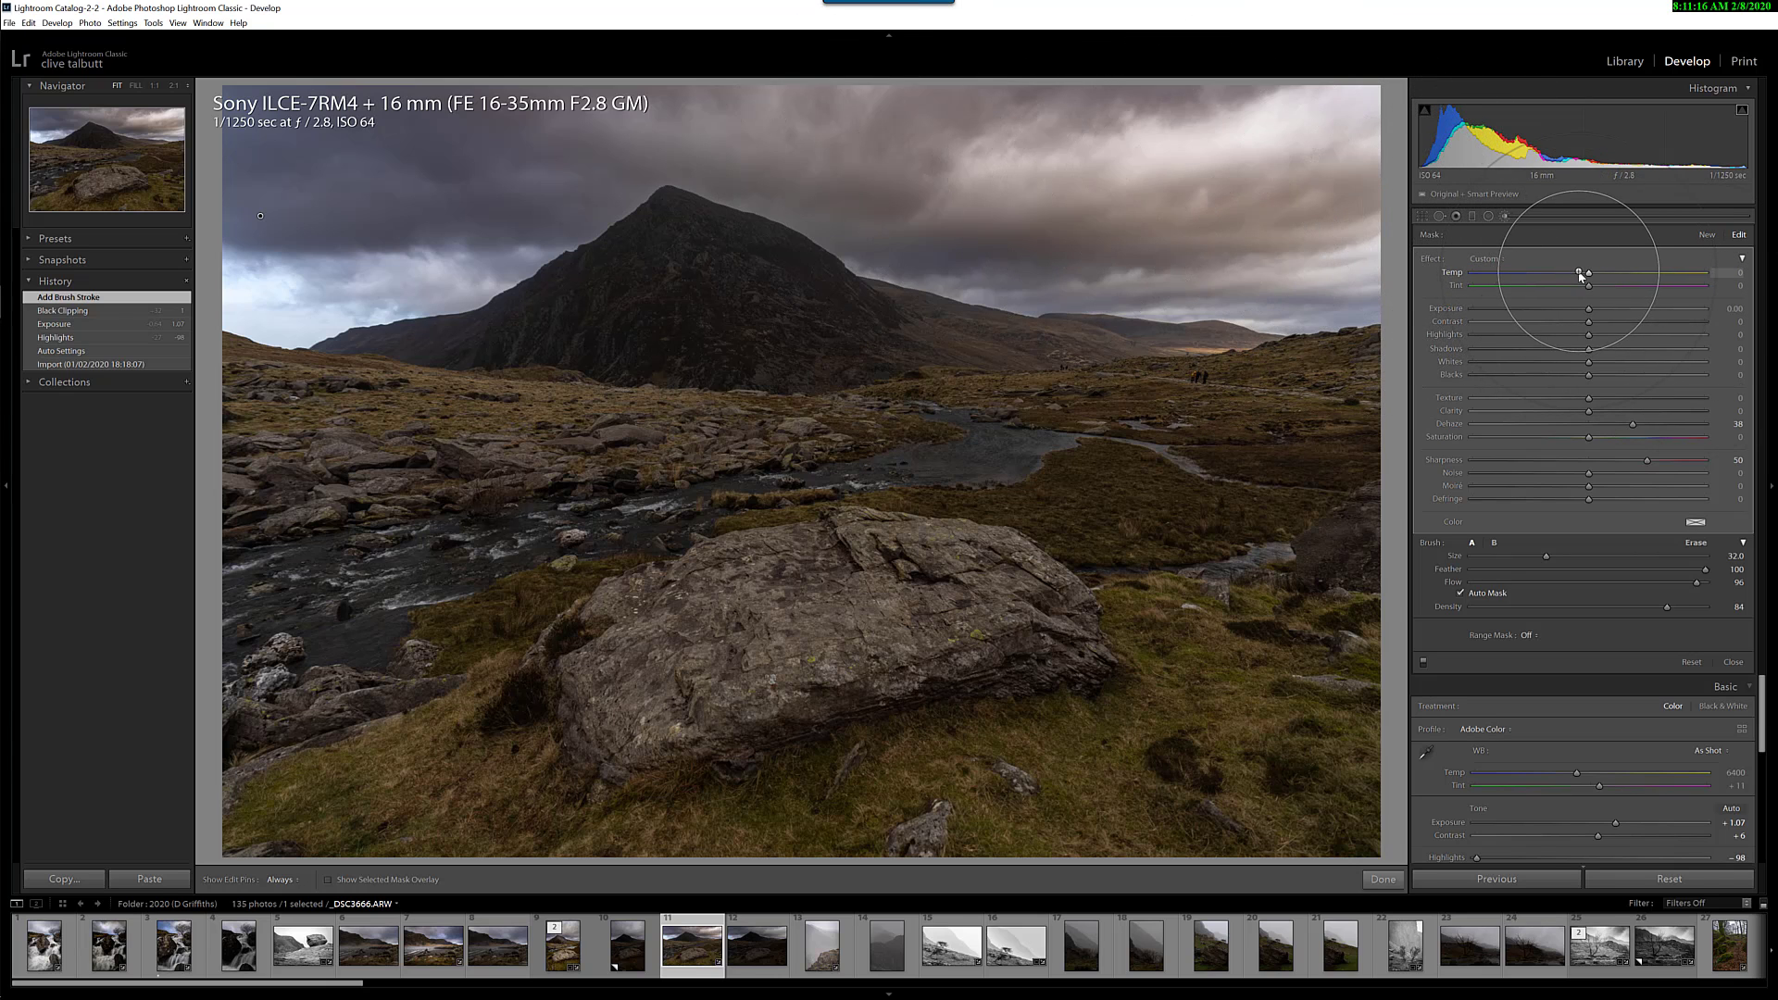
- Reset the sky brush's effect settings, keep Contrast at 0, set its Dehaze to 12 and finish the brush adjustment
{"action": "double_click", "coordinate": [1433, 262]}
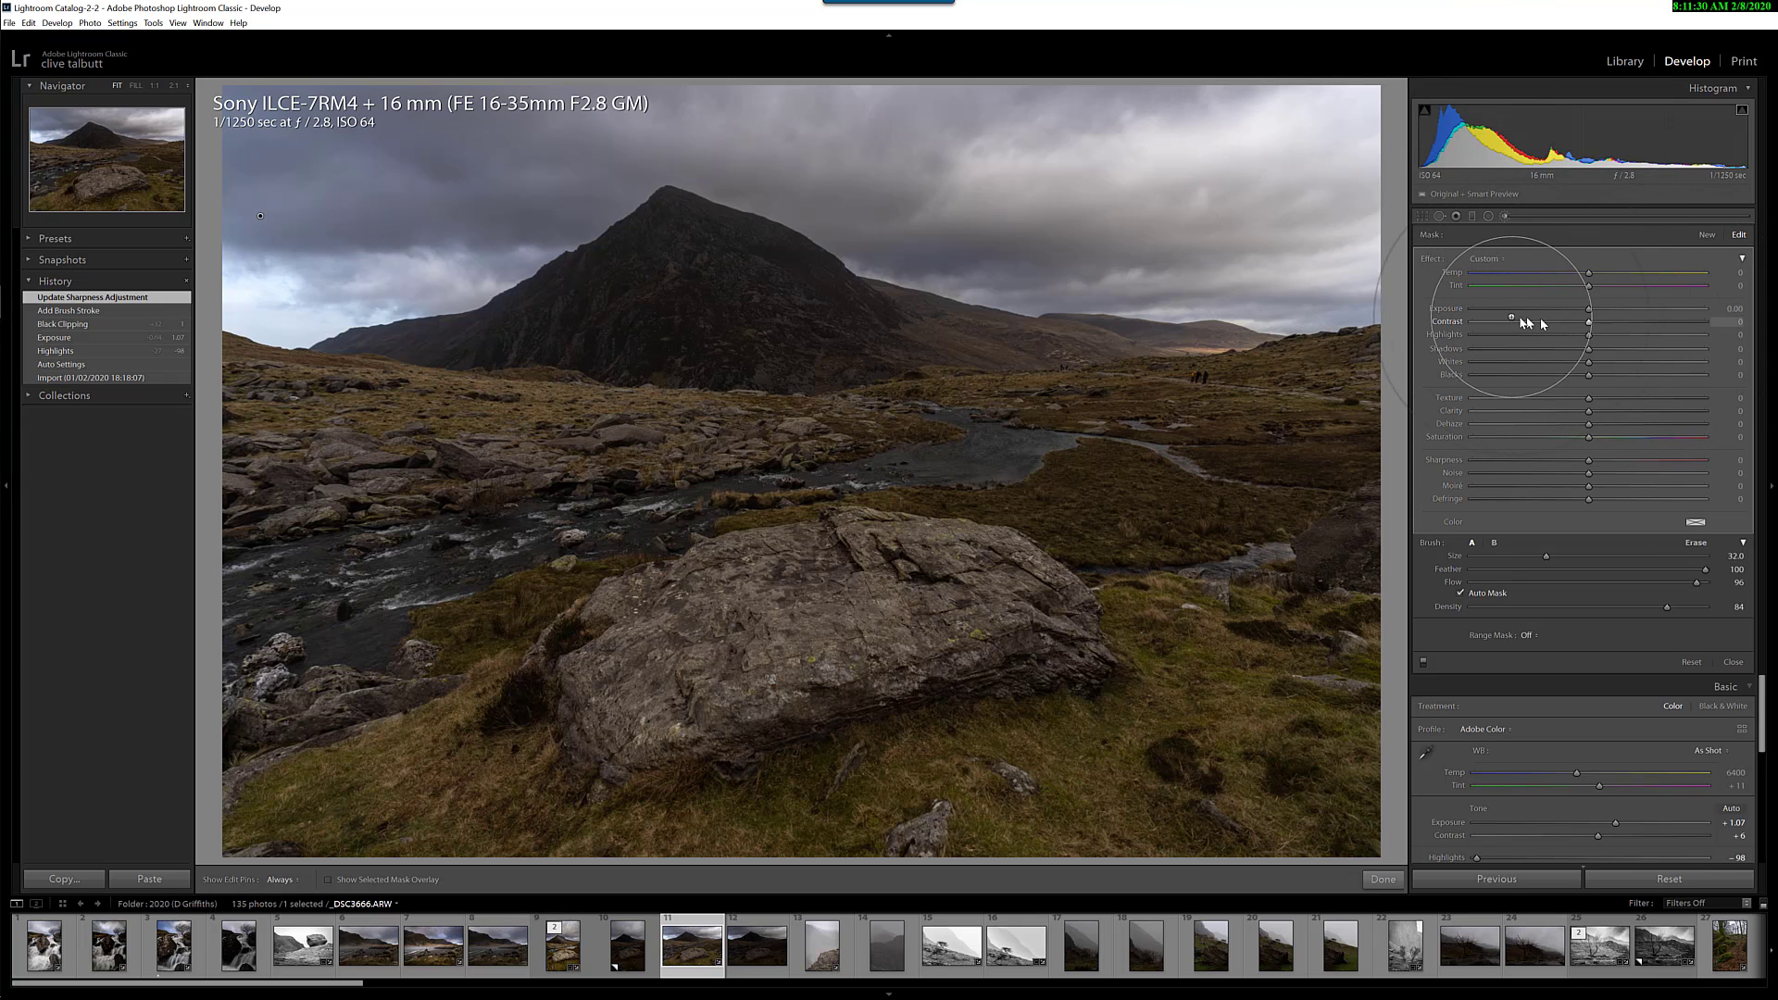
{"action": "left_click", "coordinate": [1481, 328]}
{"action": "left_click_drag", "start_coordinate": [1480, 328], "coordinate": [1705, 328]}
{"action": "left_click_drag", "start_coordinate": [1591, 327], "coordinate": [1580, 321]}
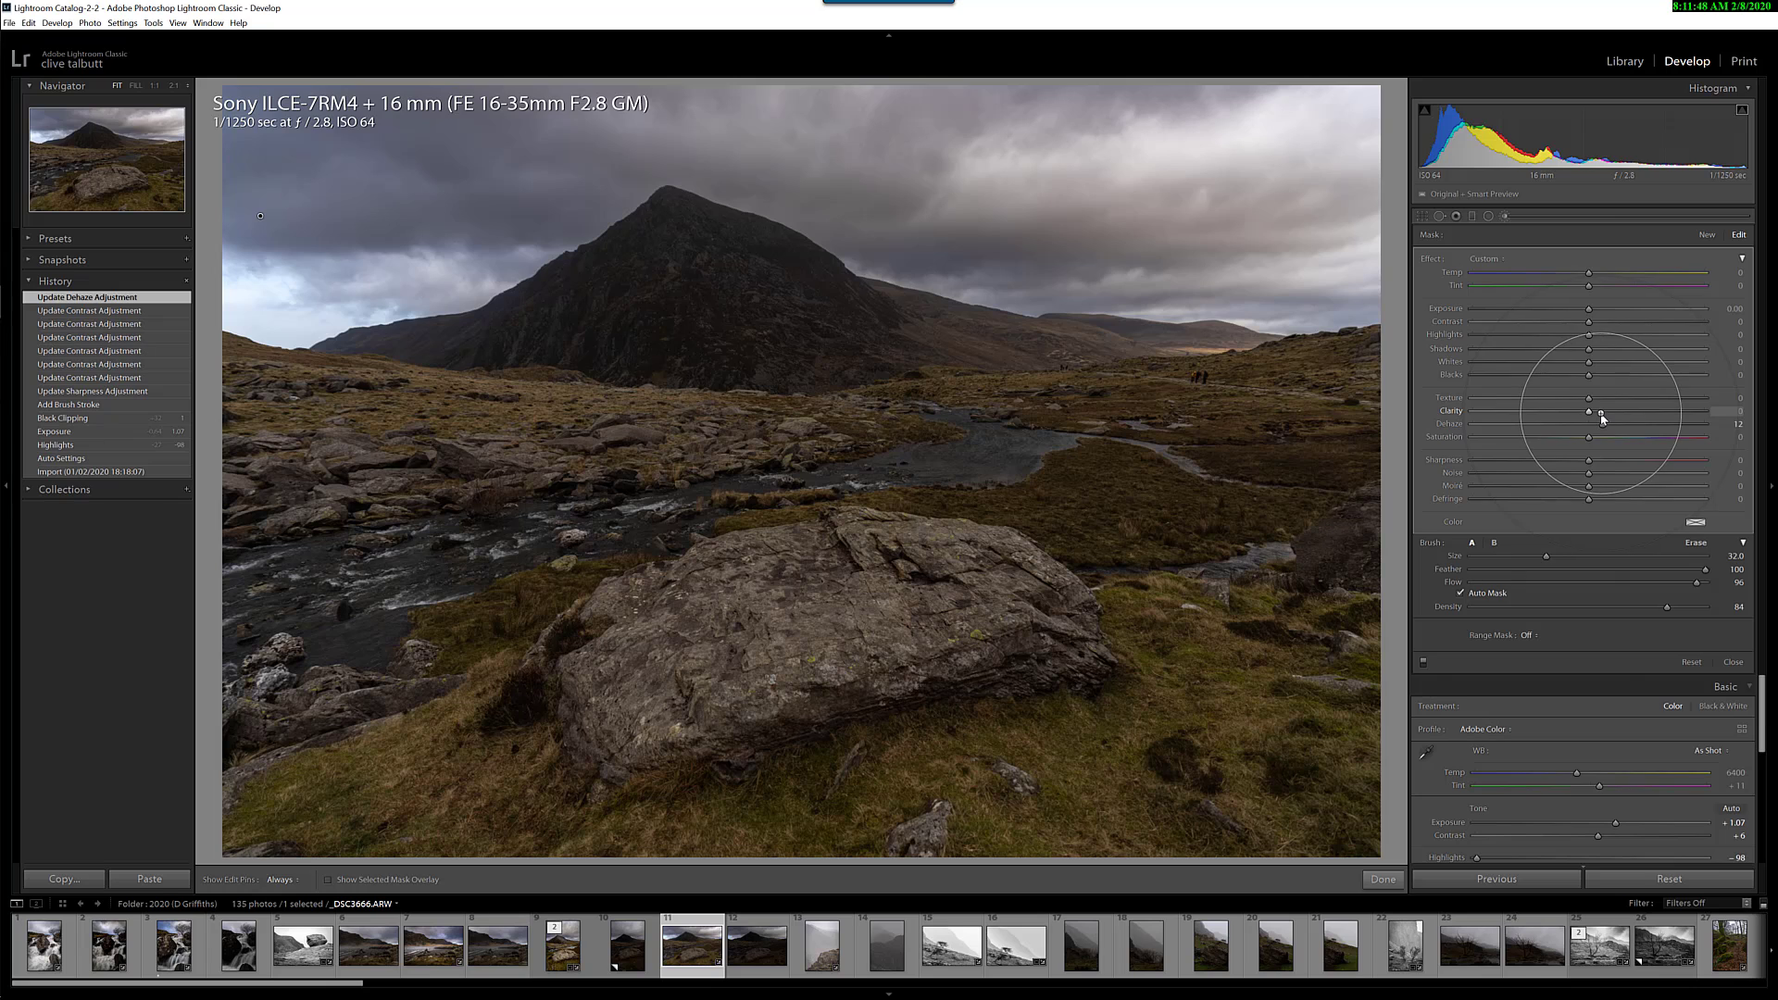
{"action": "left_click", "coordinate": [1507, 218]}
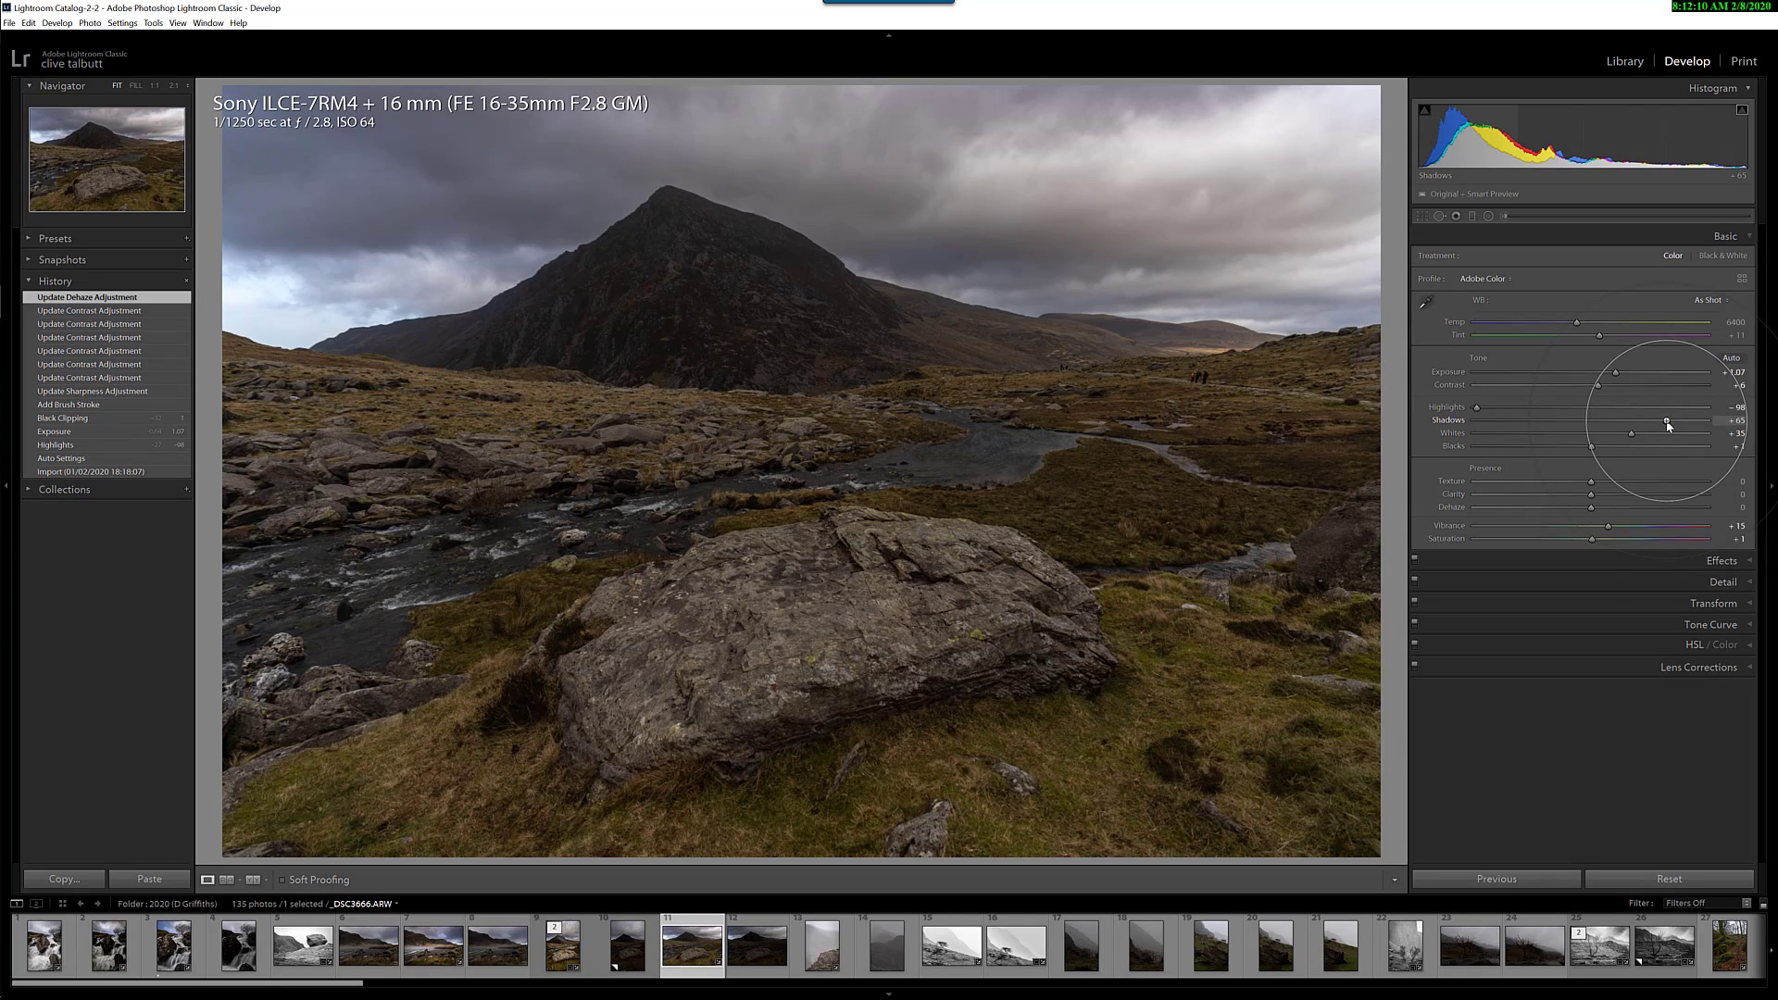
- Raise the photo's overall Shadows to +65
{"action": "left_click_drag", "start_coordinate": [1666, 425], "coordinate": [1667, 425]}
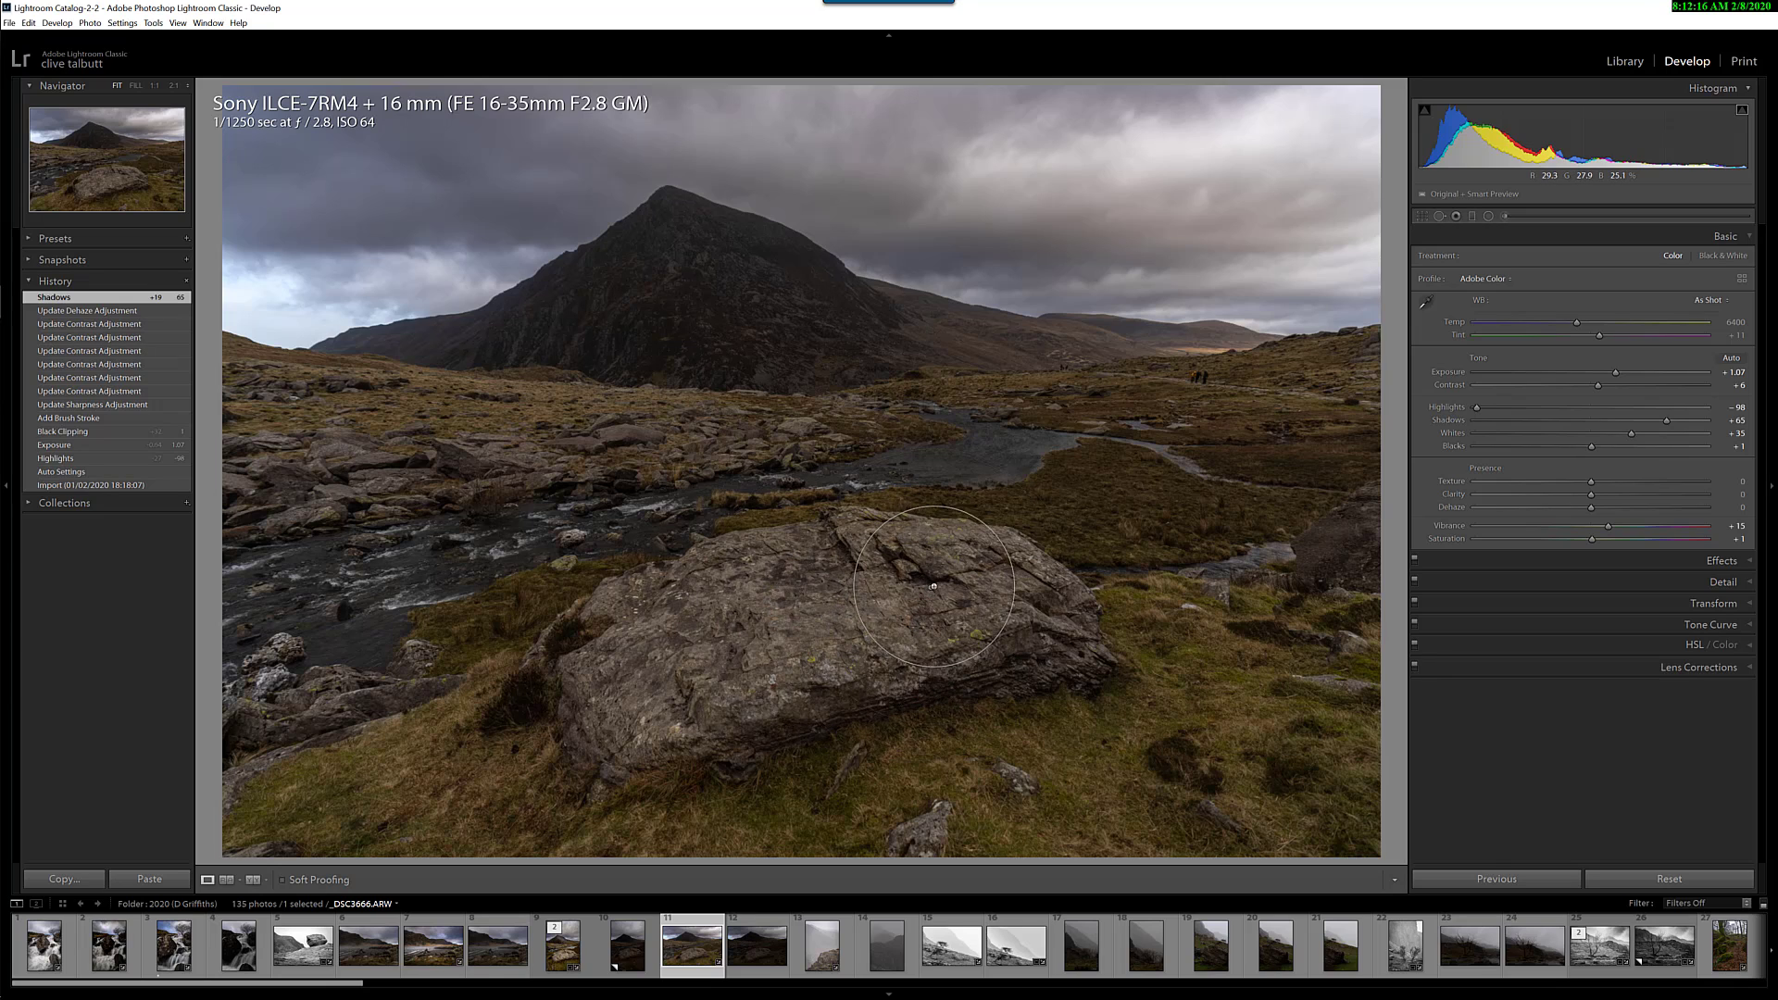
- Crop the photo slightly tighter at its original aspect ratio and reposition the mountain and boulder within the frame
{"action": "left_click", "coordinate": [1422, 220]}
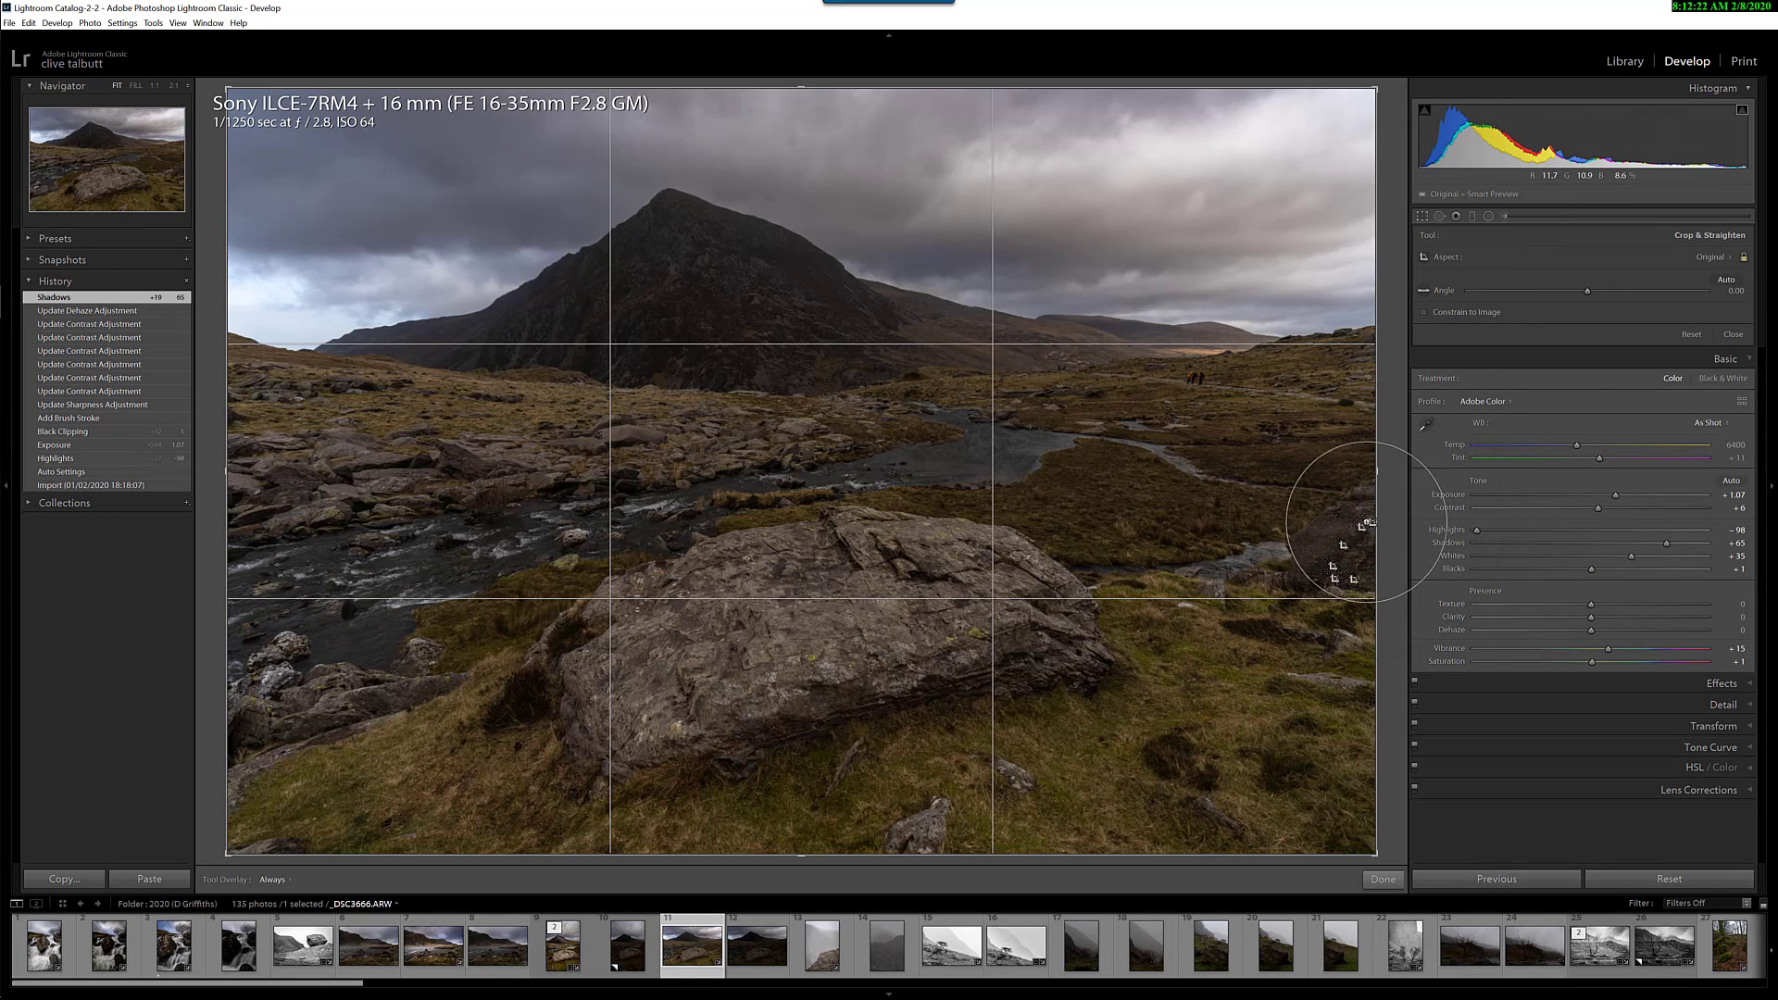
{"action": "left_click_drag", "start_coordinate": [1378, 474], "coordinate": [1327, 494]}
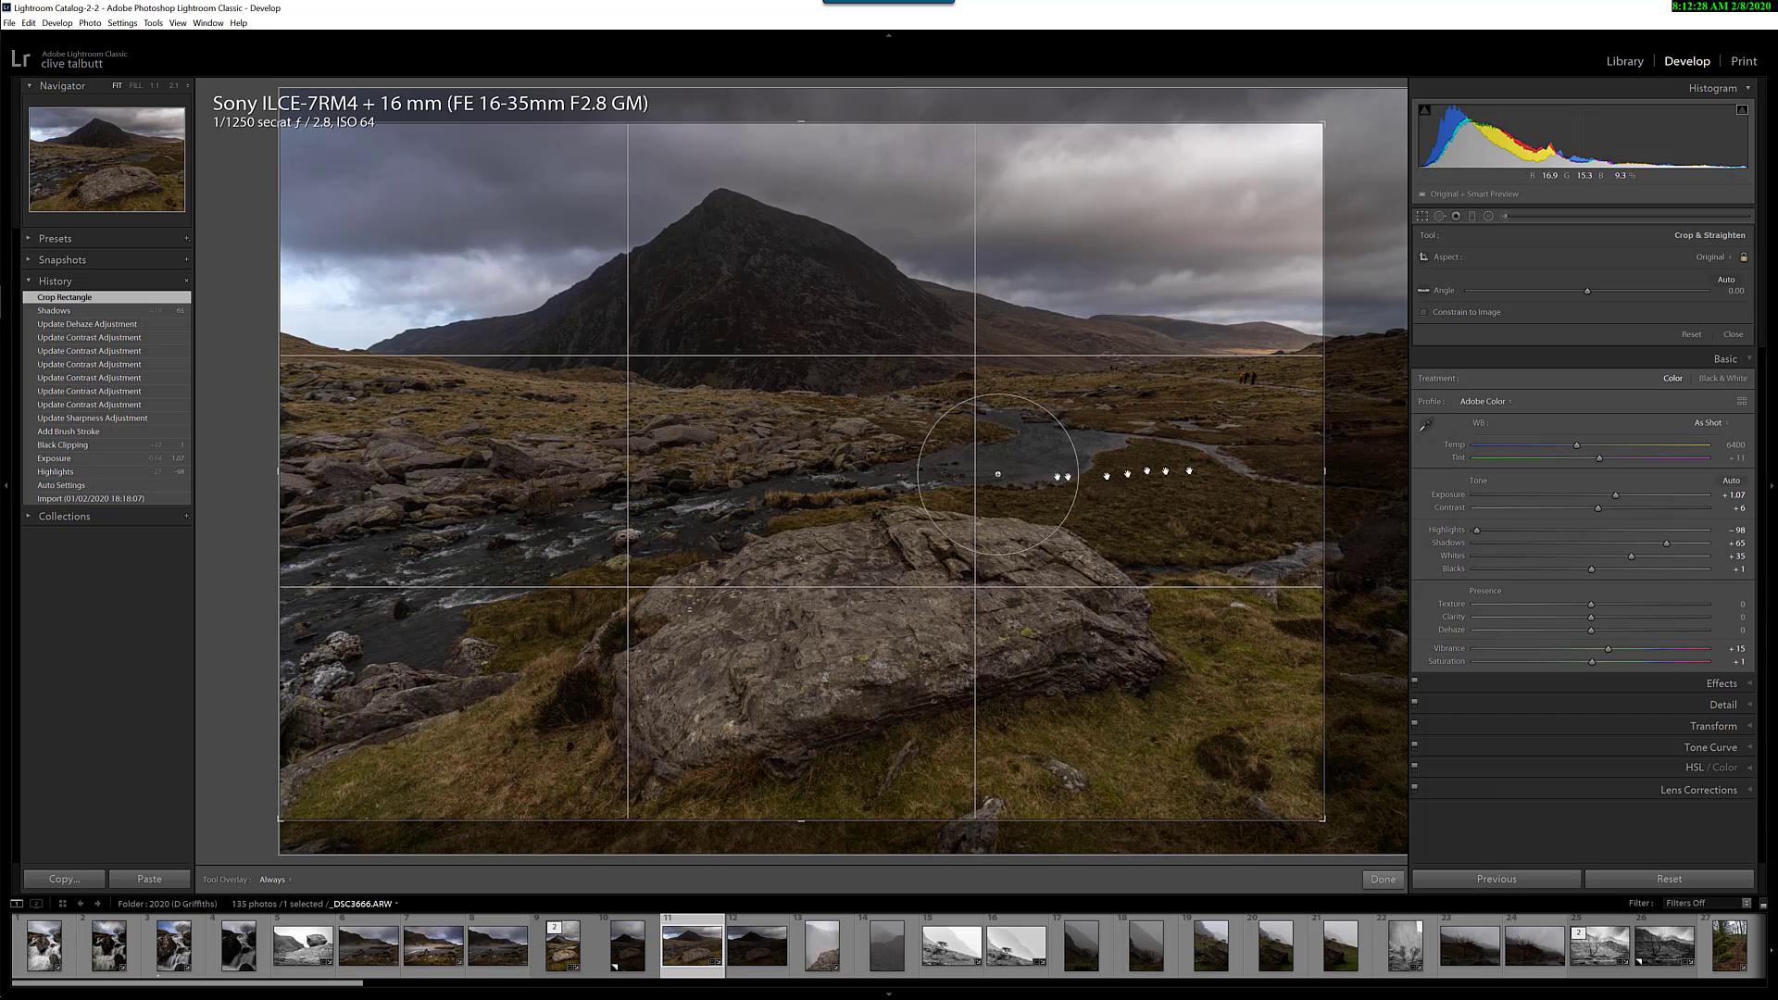
{"action": "mouse_move", "coordinate": [934, 473]}
{"action": "left_mouse_down"}
{"action": "mouse_move", "coordinate": [935, 443]}
{"action": "mouse_move", "coordinate": [942, 462]}
{"action": "left_mouse_up"}
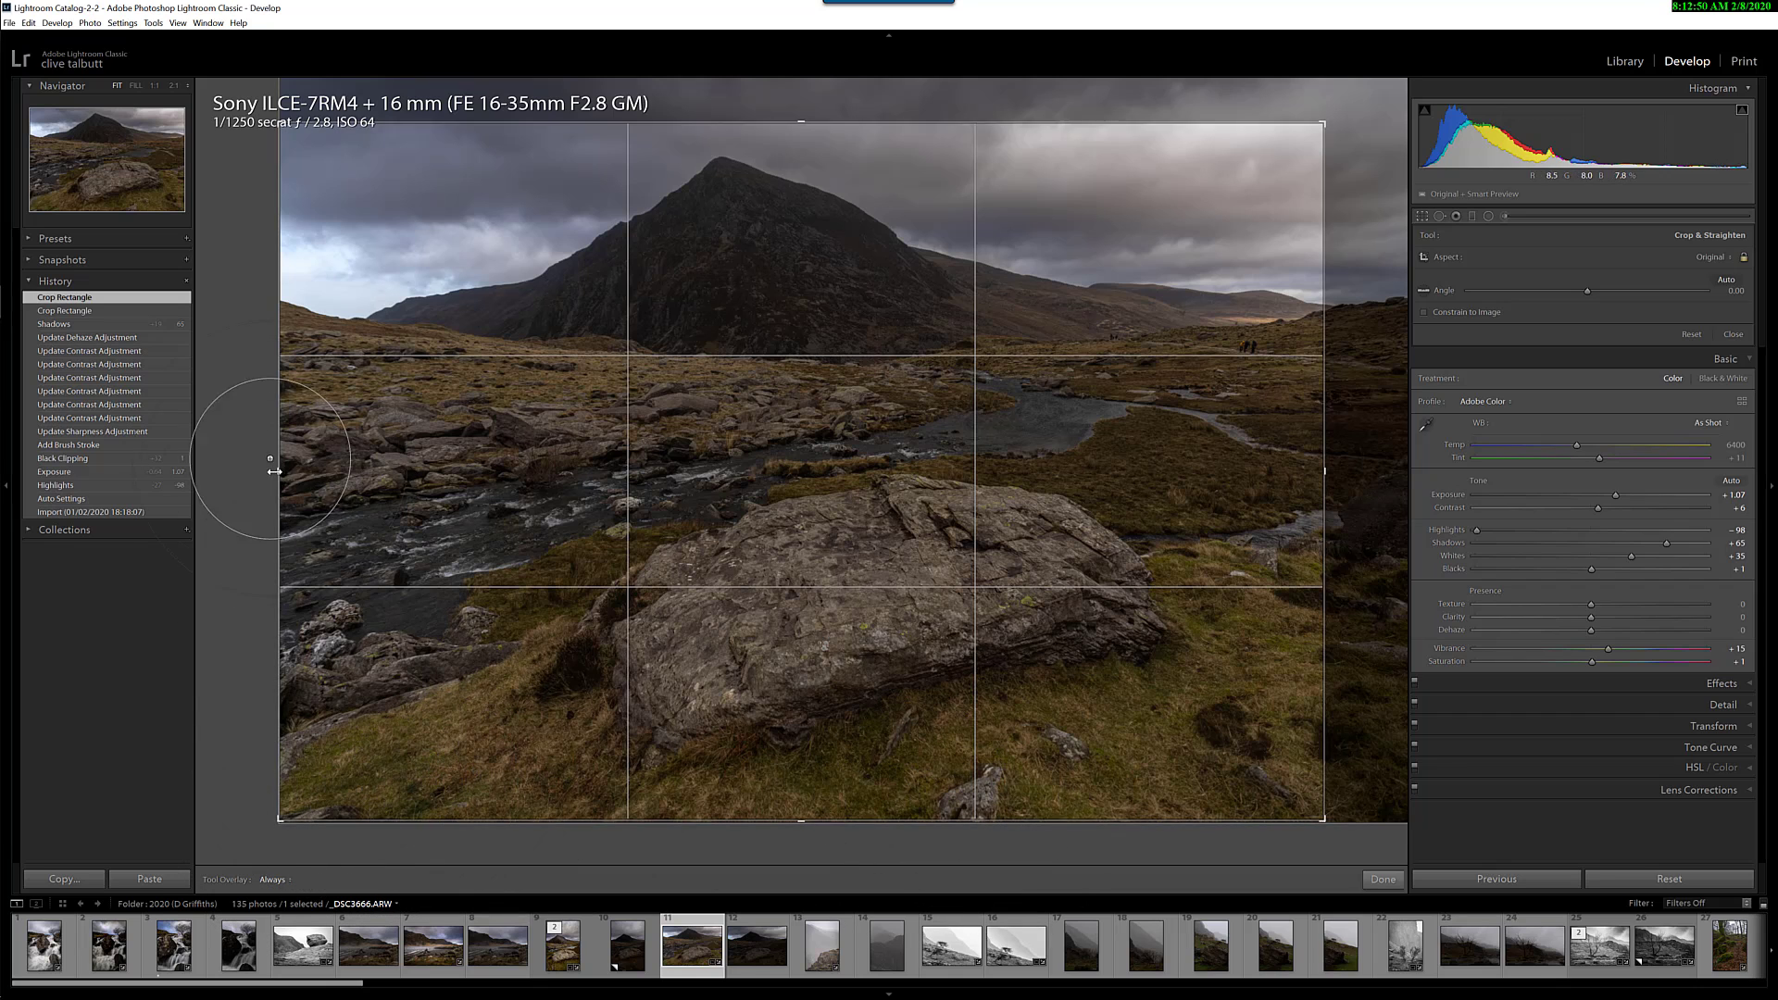
{"action": "left_click_drag", "start_coordinate": [279, 460], "coordinate": [298, 465]}
{"action": "left_click_drag", "start_coordinate": [707, 556], "coordinate": [717, 553]}
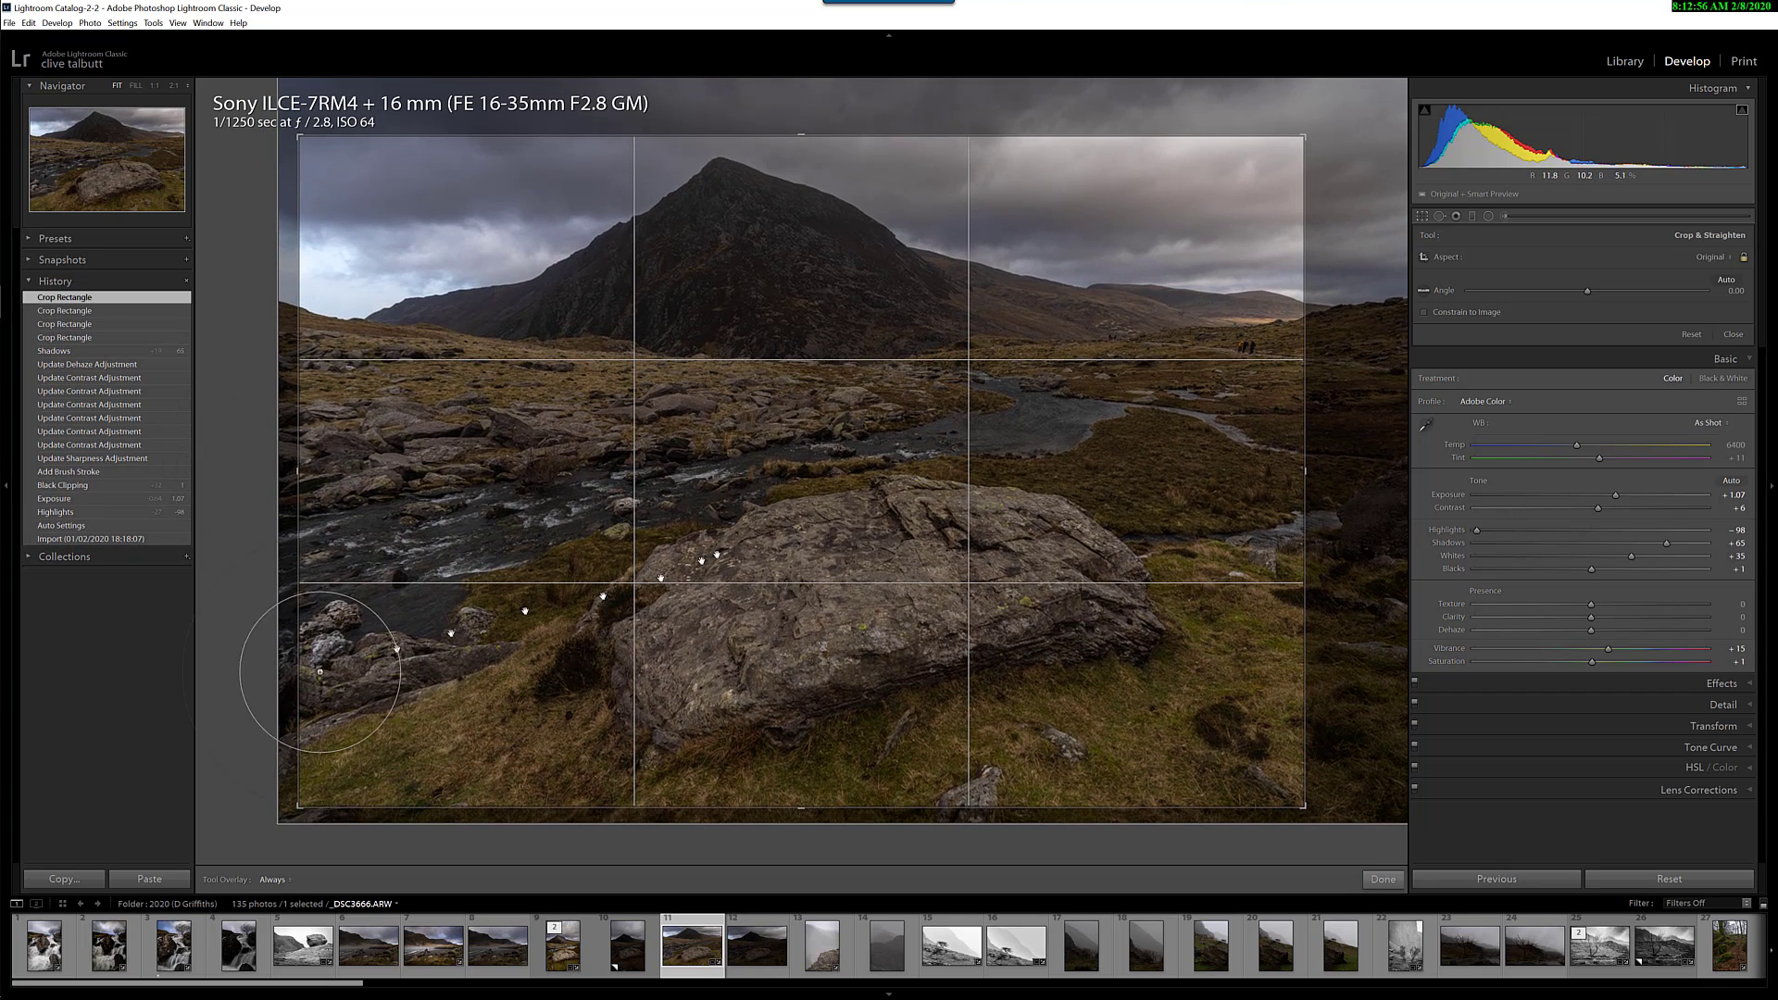
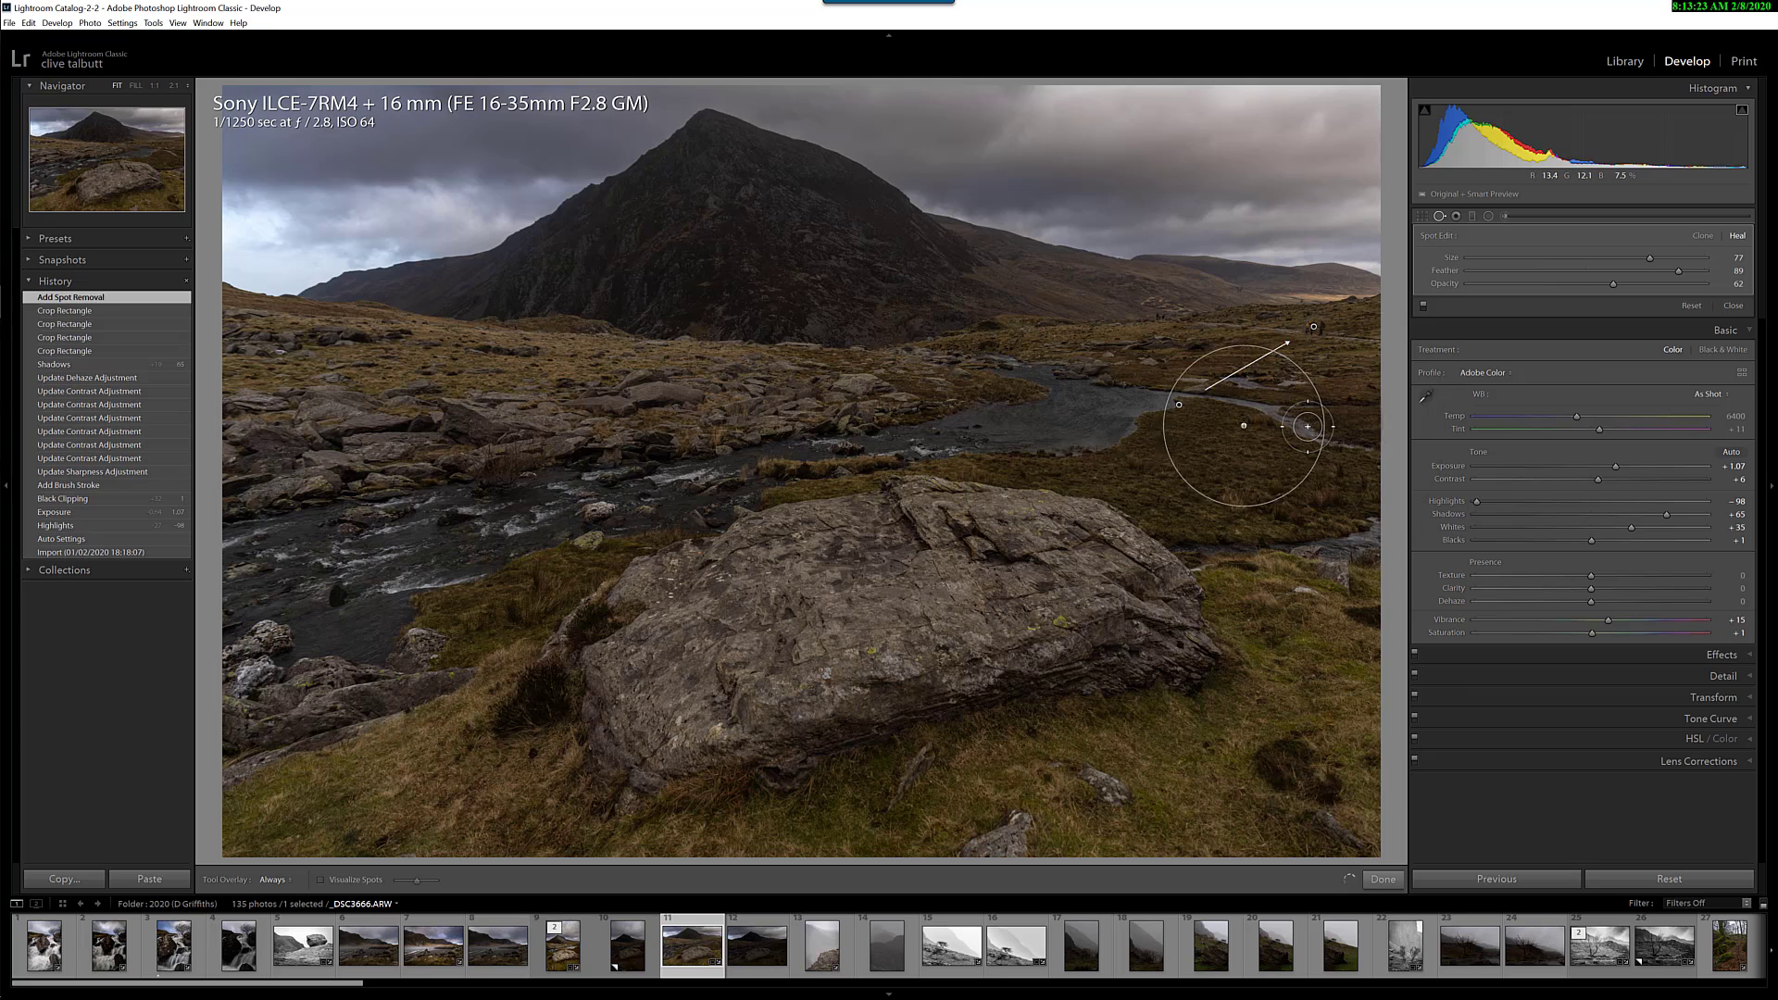
- Try sampling the healing spot over the distant walkers from the nearby hillside, switch it to Clone and delete the spot
{"action": "mouse_move", "coordinate": [1179, 405]}
{"action": "left_mouse_down"}
{"action": "mouse_move", "coordinate": [1200, 329]}
{"action": "mouse_move", "coordinate": [1223, 319]}
{"action": "left_mouse_up"}
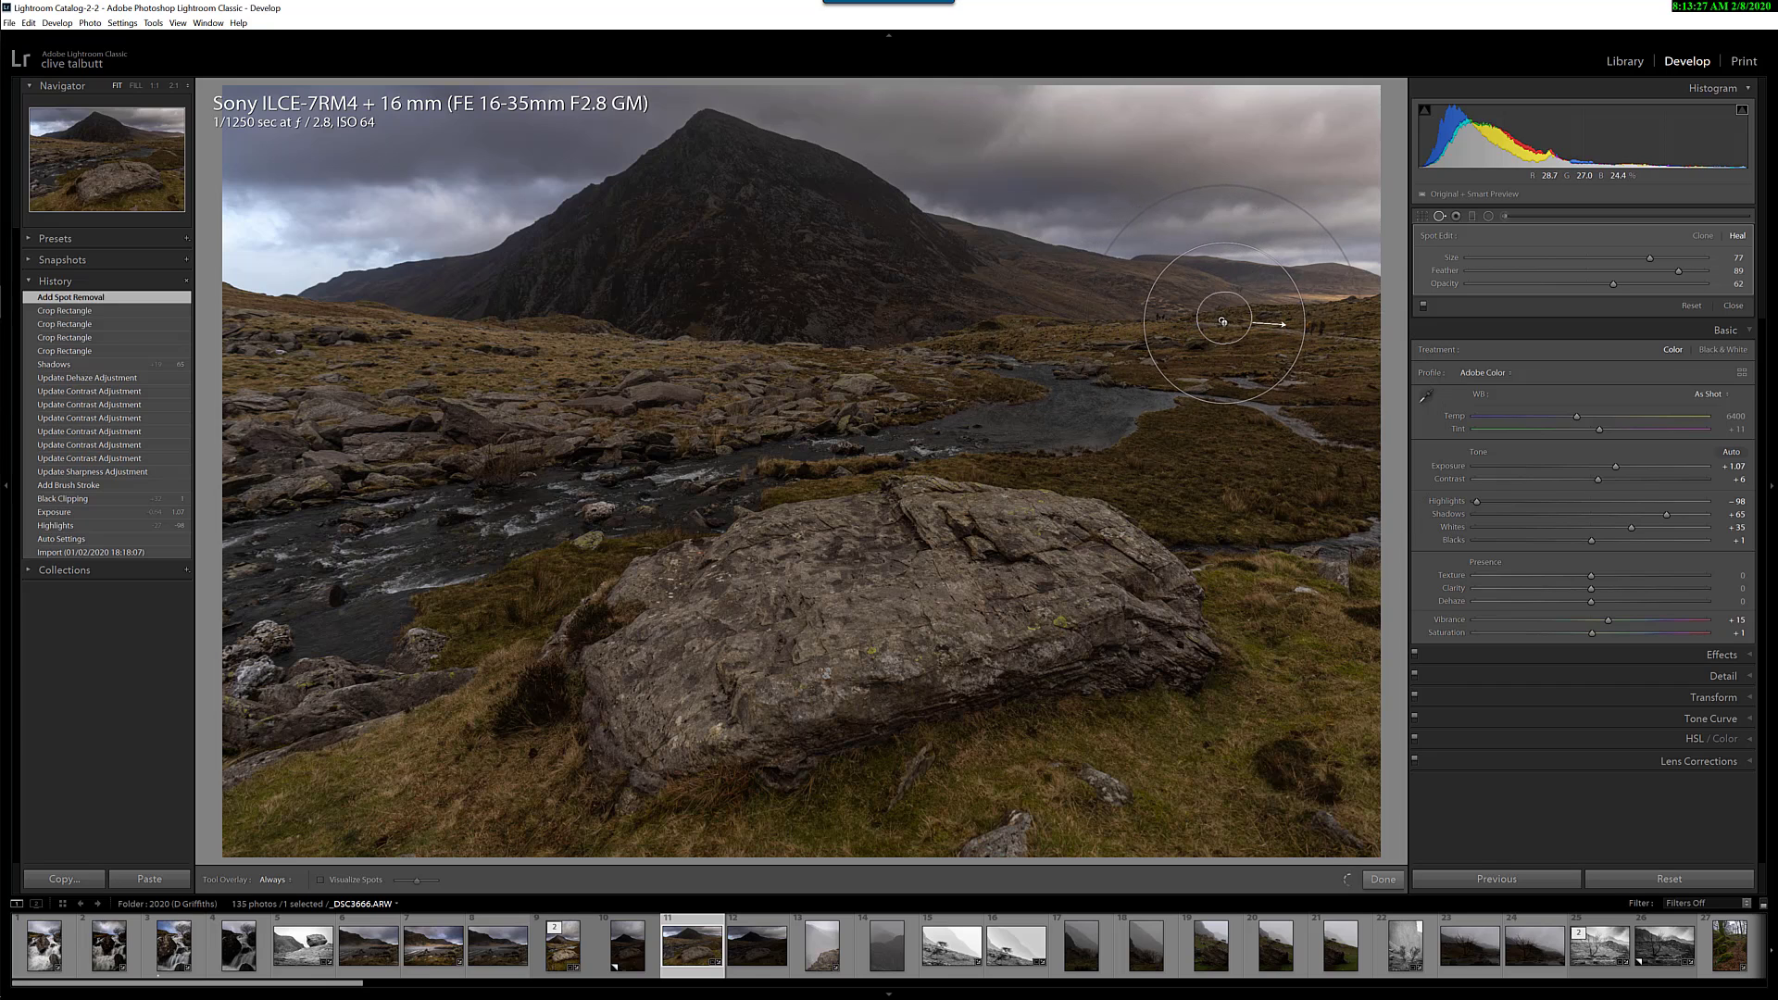
{"action": "left_click_drag", "start_coordinate": [1222, 321], "coordinate": [1223, 321]}
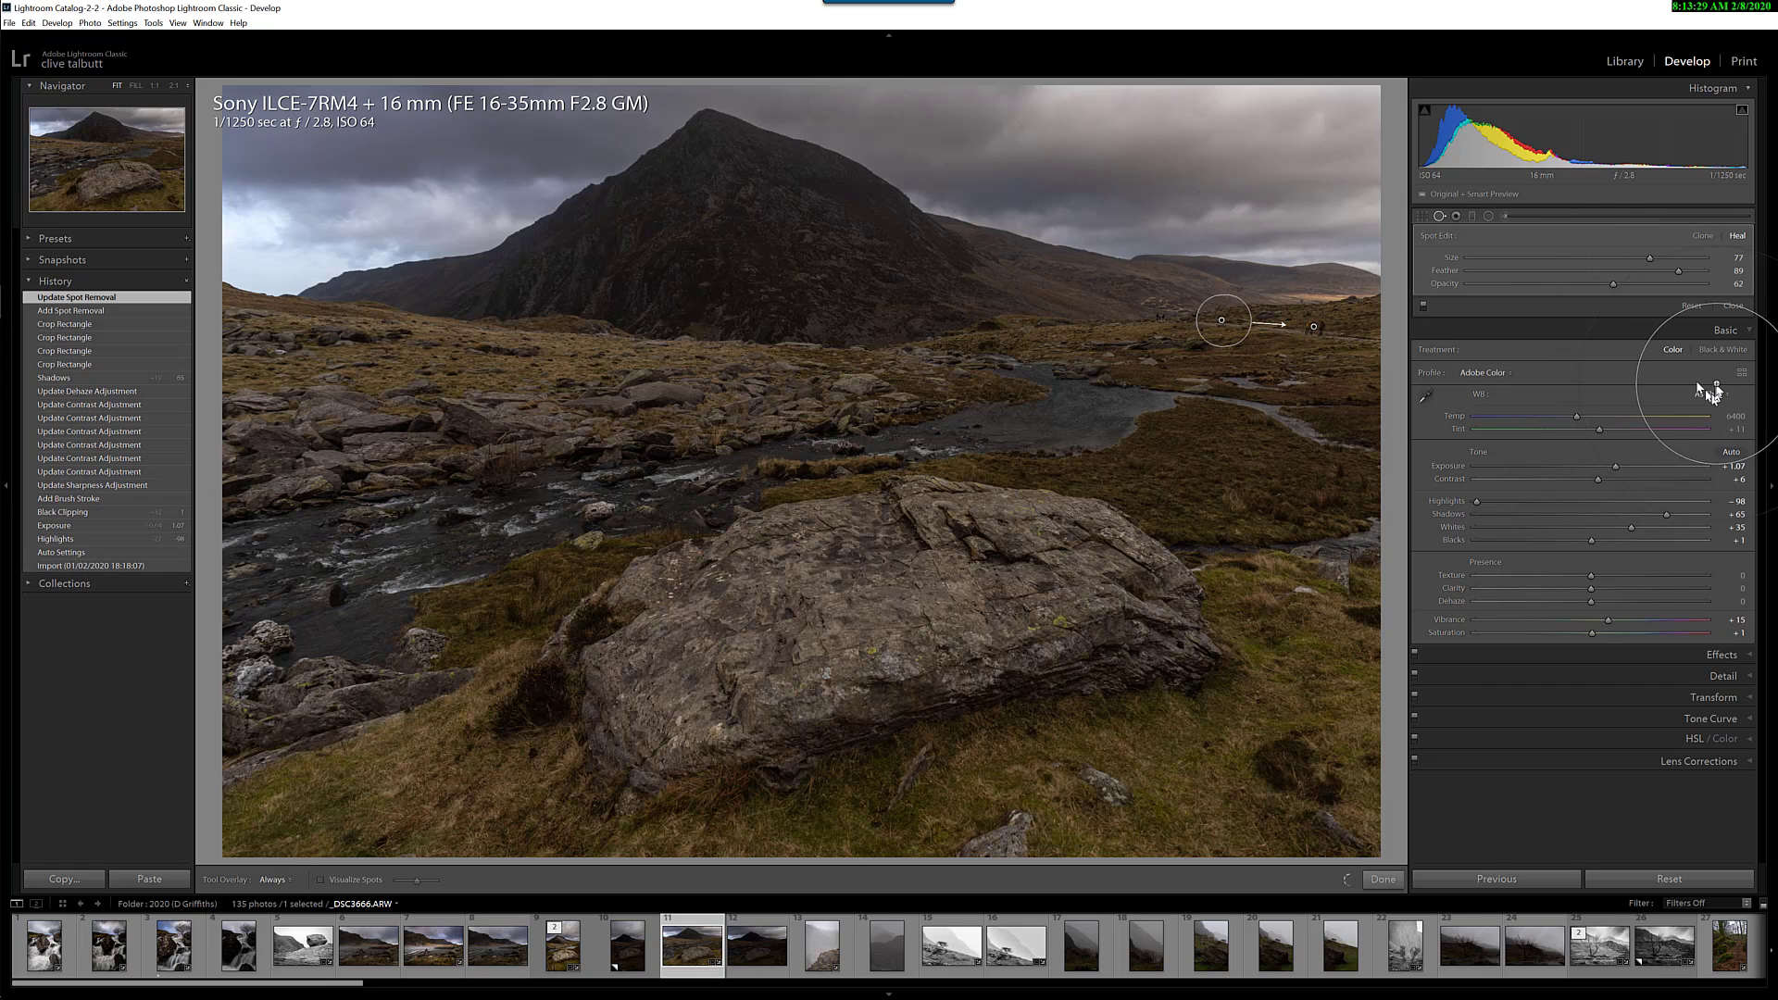
{"action": "left_click", "coordinate": [1703, 237]}
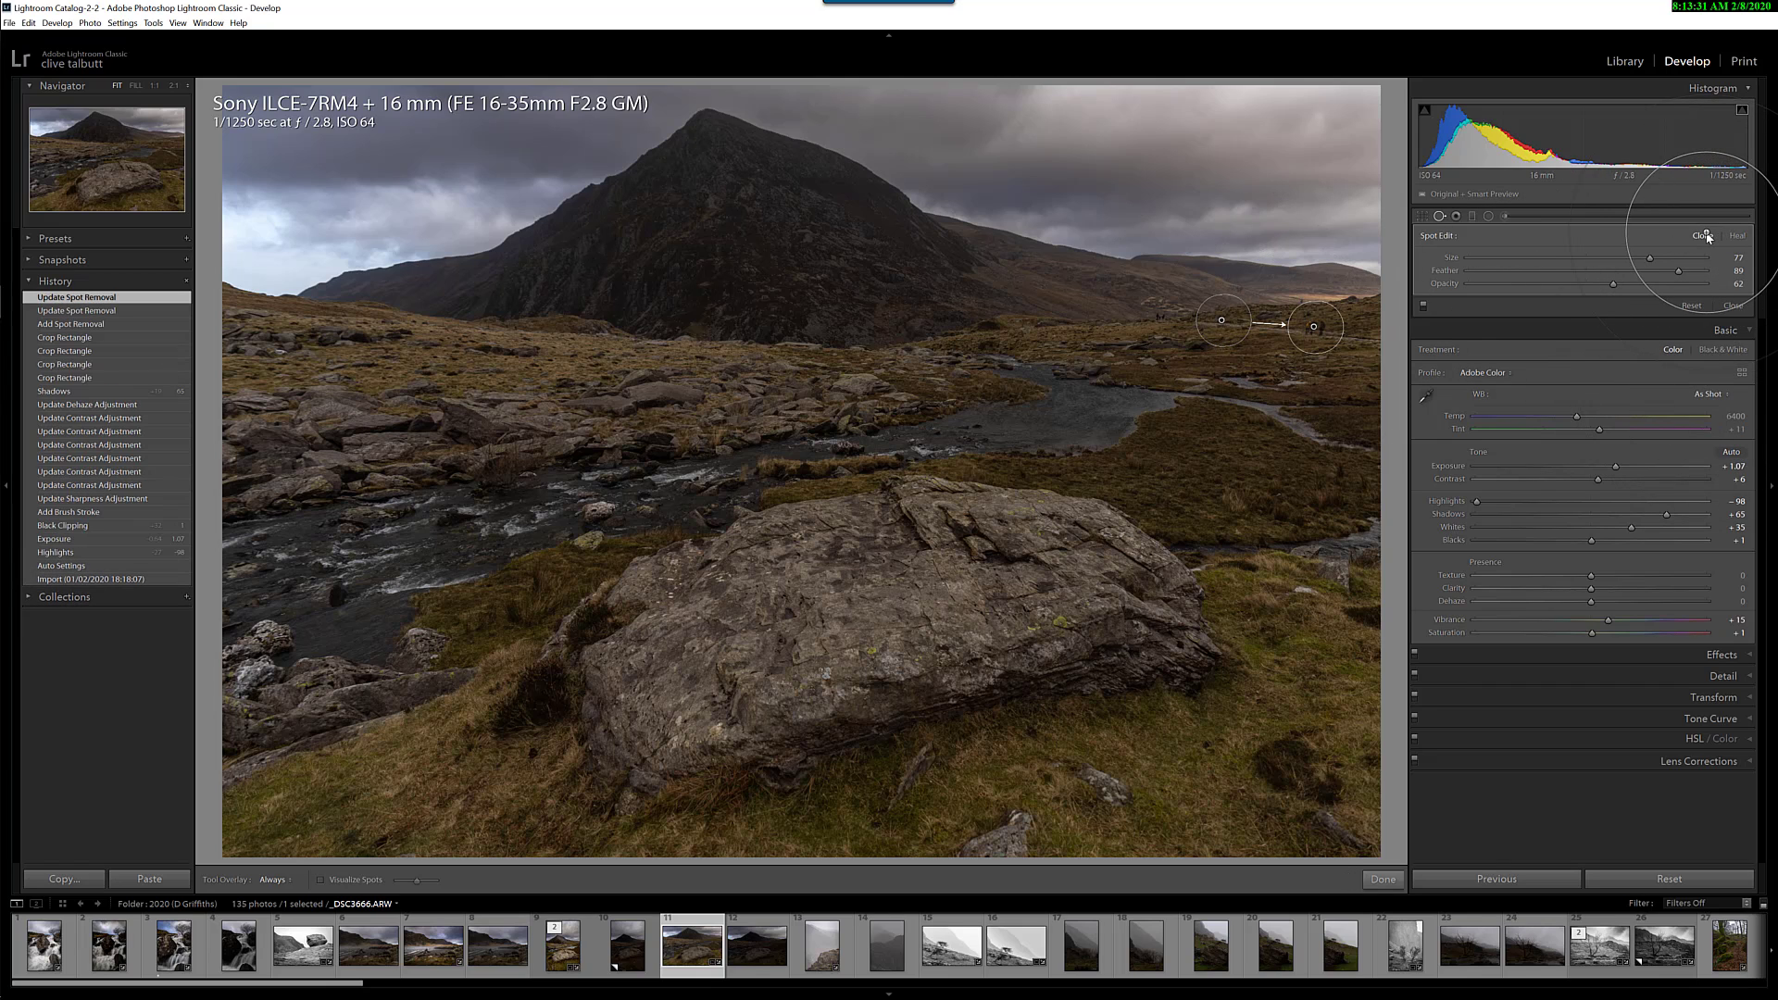
{"action": "left_click", "coordinate": [1224, 321]}
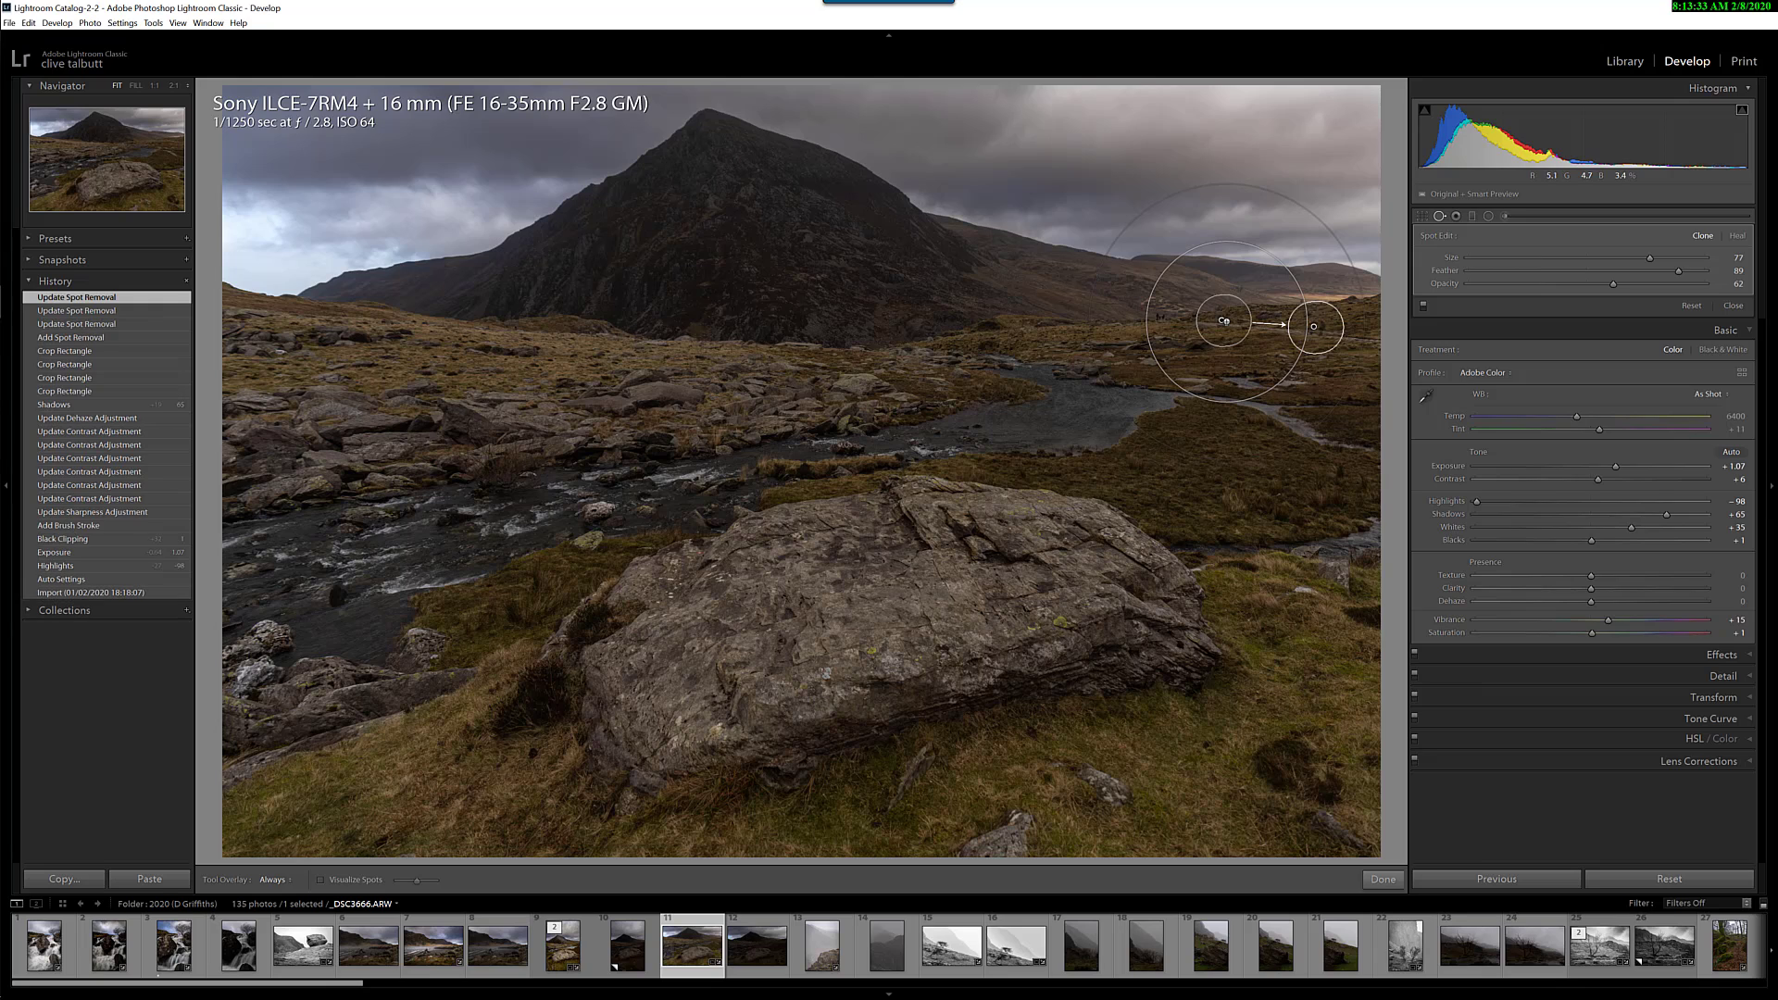
{"action": "left_click", "coordinate": [1223, 320]}
{"action": "key", "text": "Delete"}
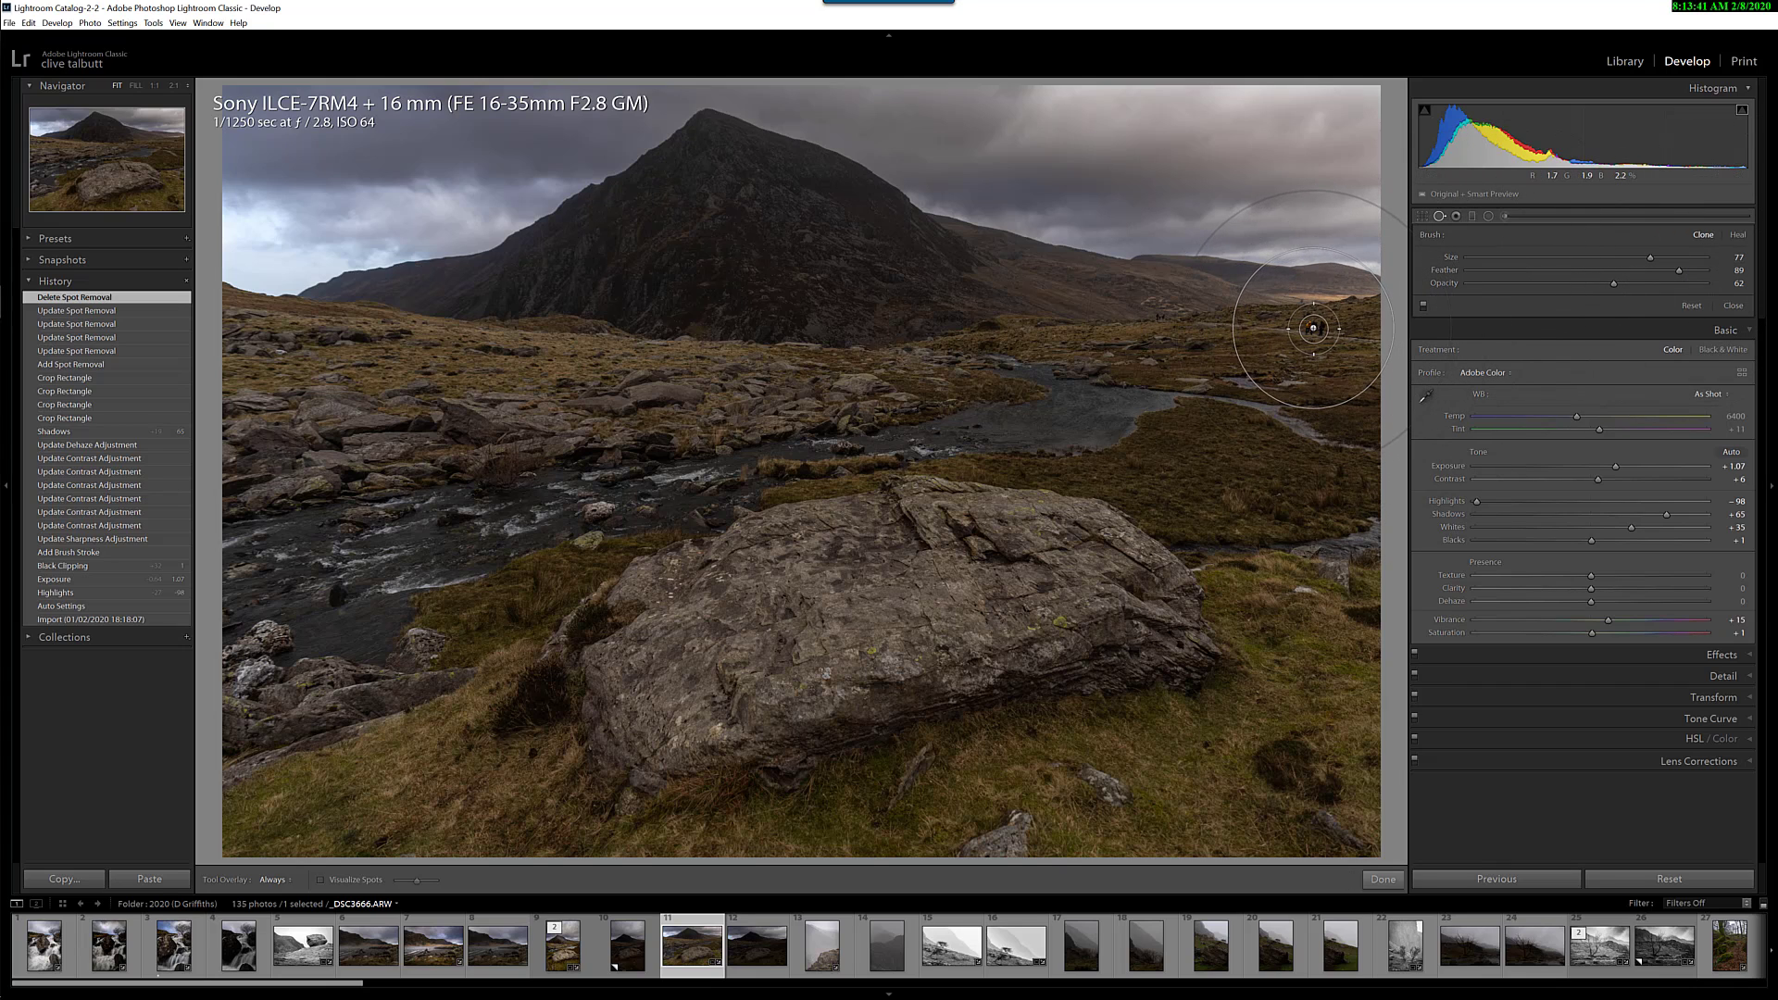
- Try to clone out the distant walkers with a stroke sampled from the neighbouring moorland, and delete that spot
{"action": "left_click_drag", "start_coordinate": [1314, 329], "coordinate": [1346, 325]}
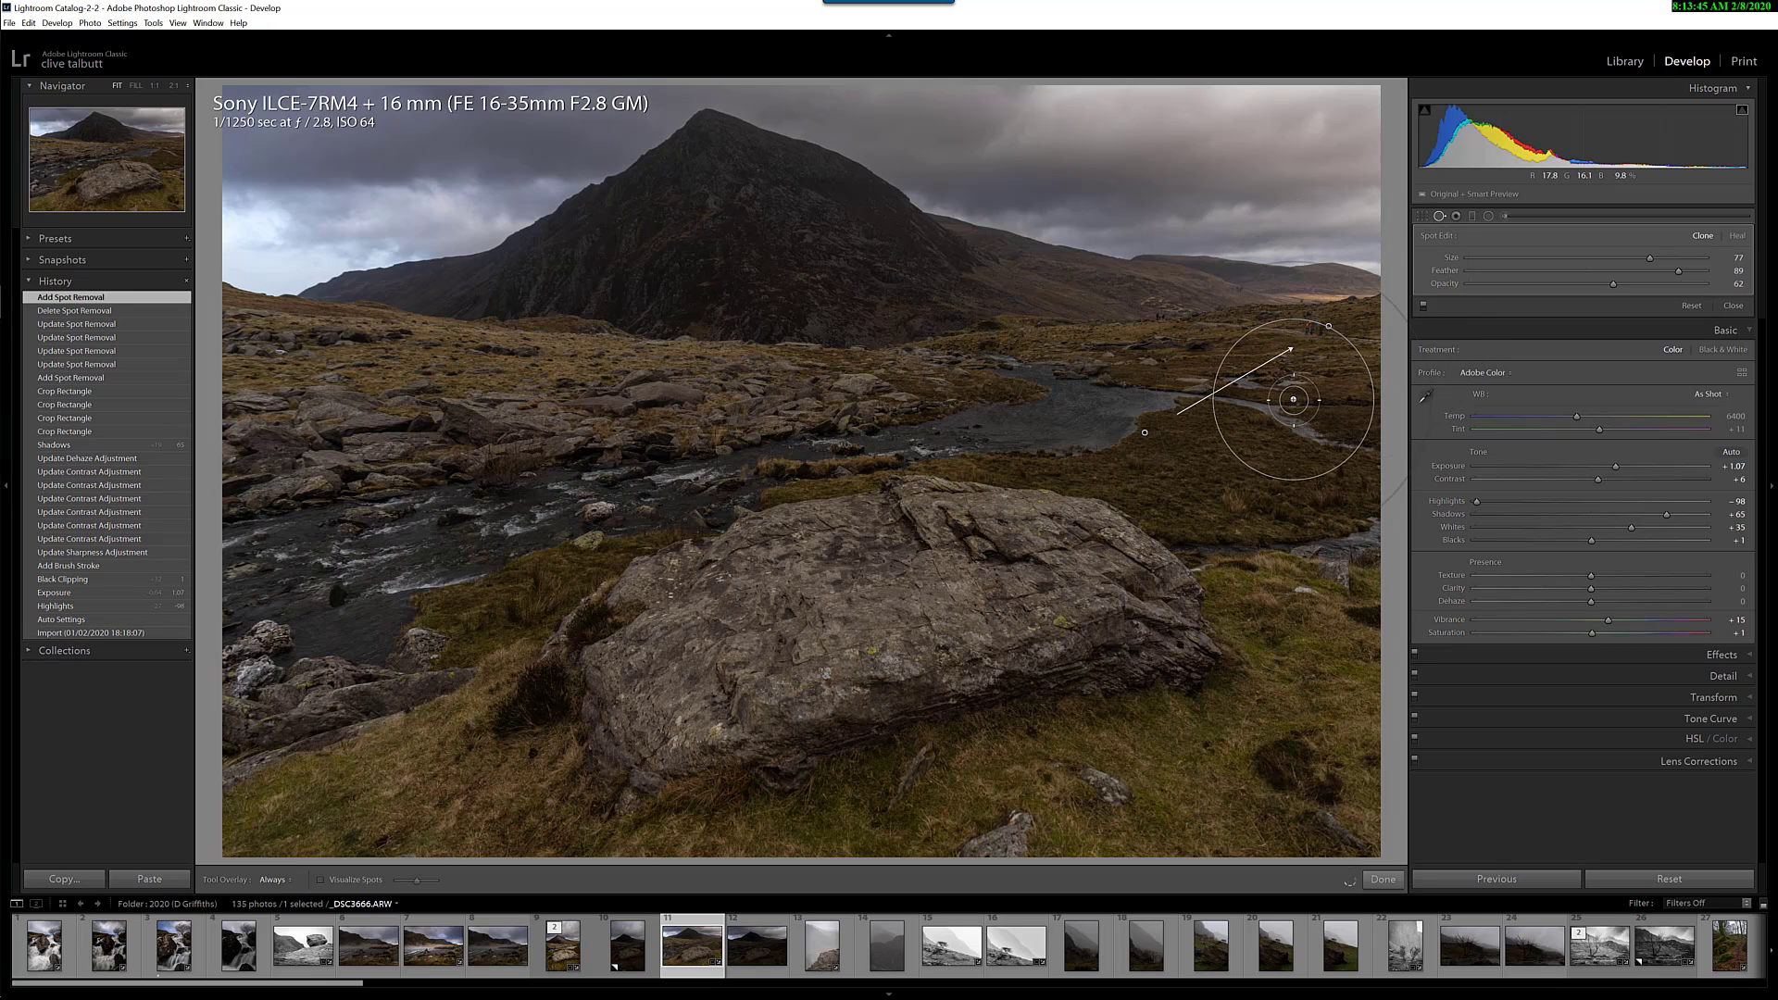
{"action": "left_click_drag", "start_coordinate": [1142, 436], "coordinate": [1225, 332]}
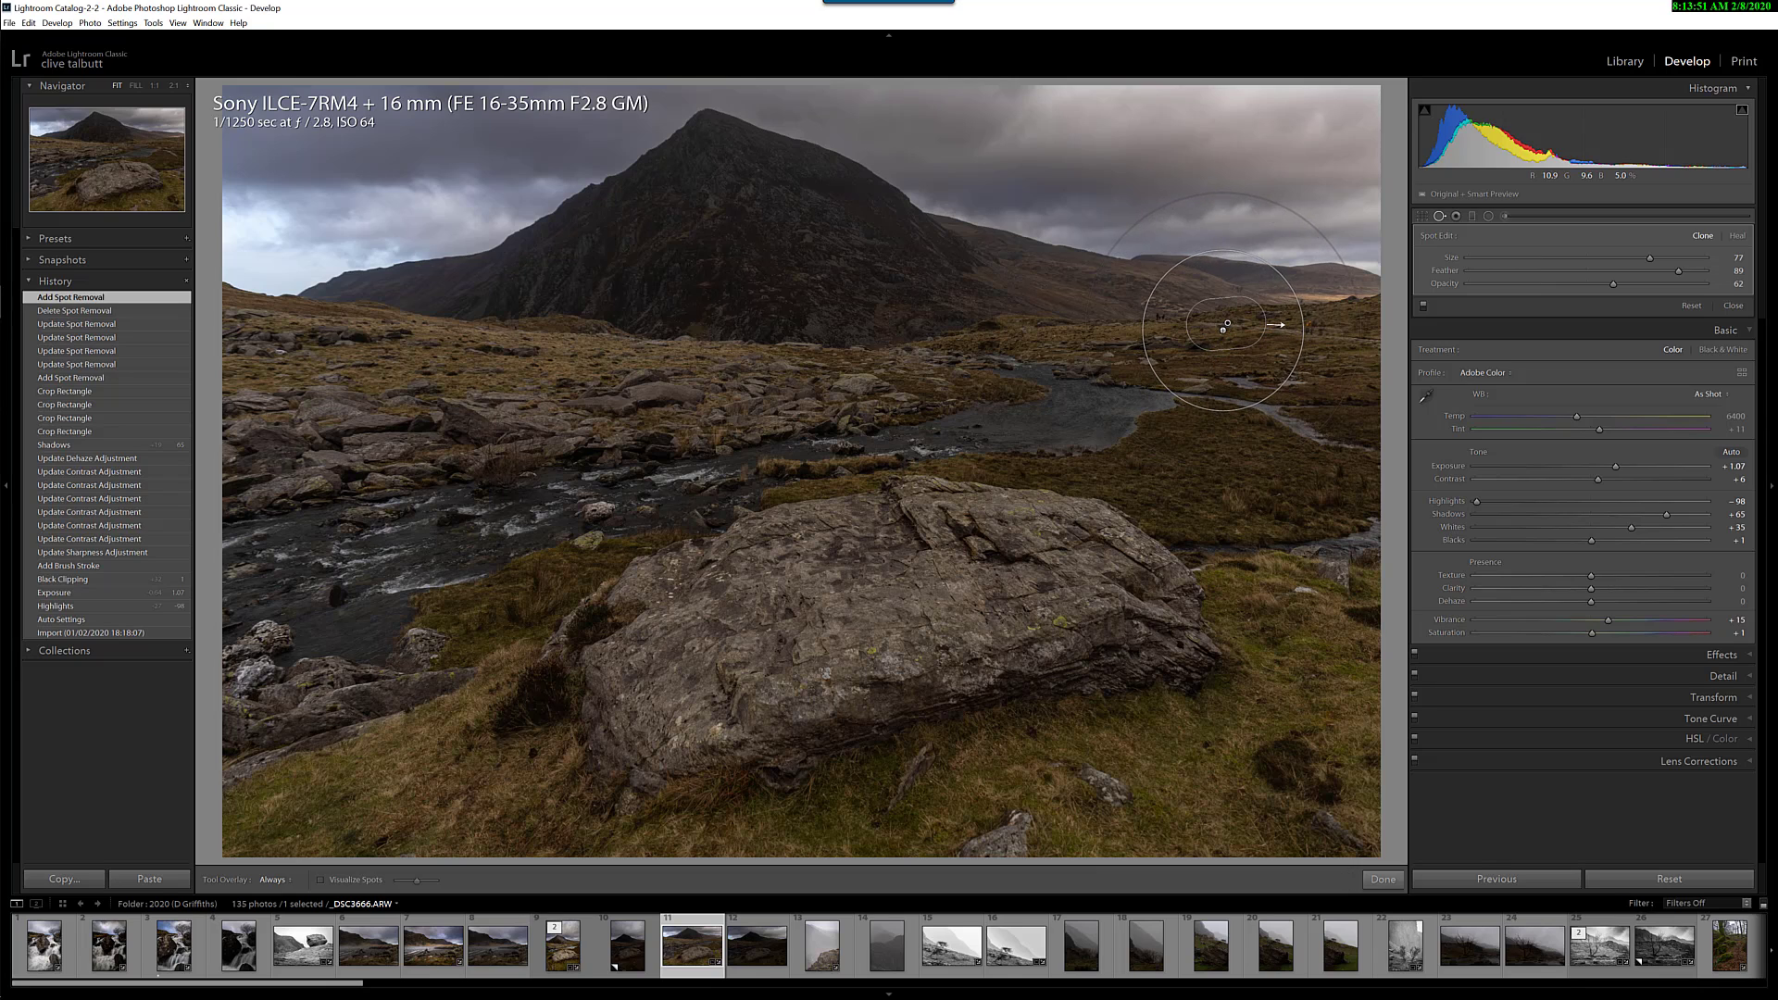
{"action": "mouse_move", "coordinate": [1227, 331]}
{"action": "left_mouse_down"}
{"action": "mouse_move", "coordinate": [1345, 335]}
{"action": "mouse_move", "coordinate": [1330, 327]}
{"action": "left_mouse_up"}
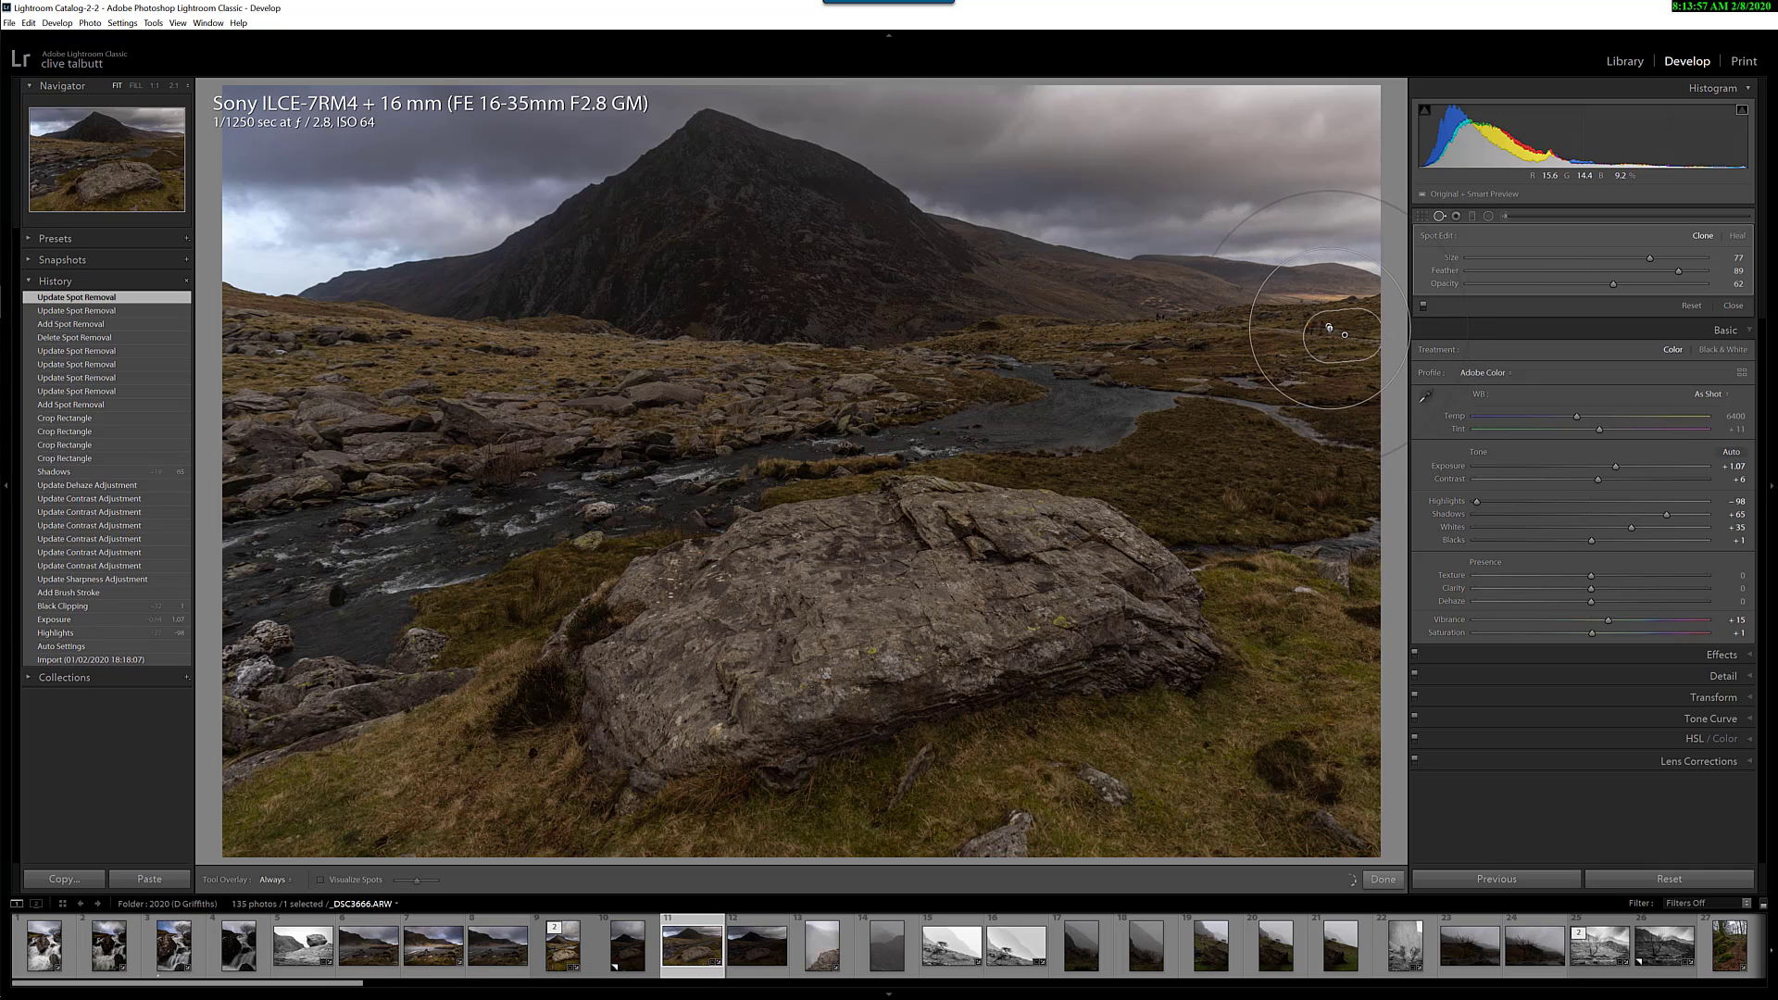
{"action": "key", "text": "Delete"}
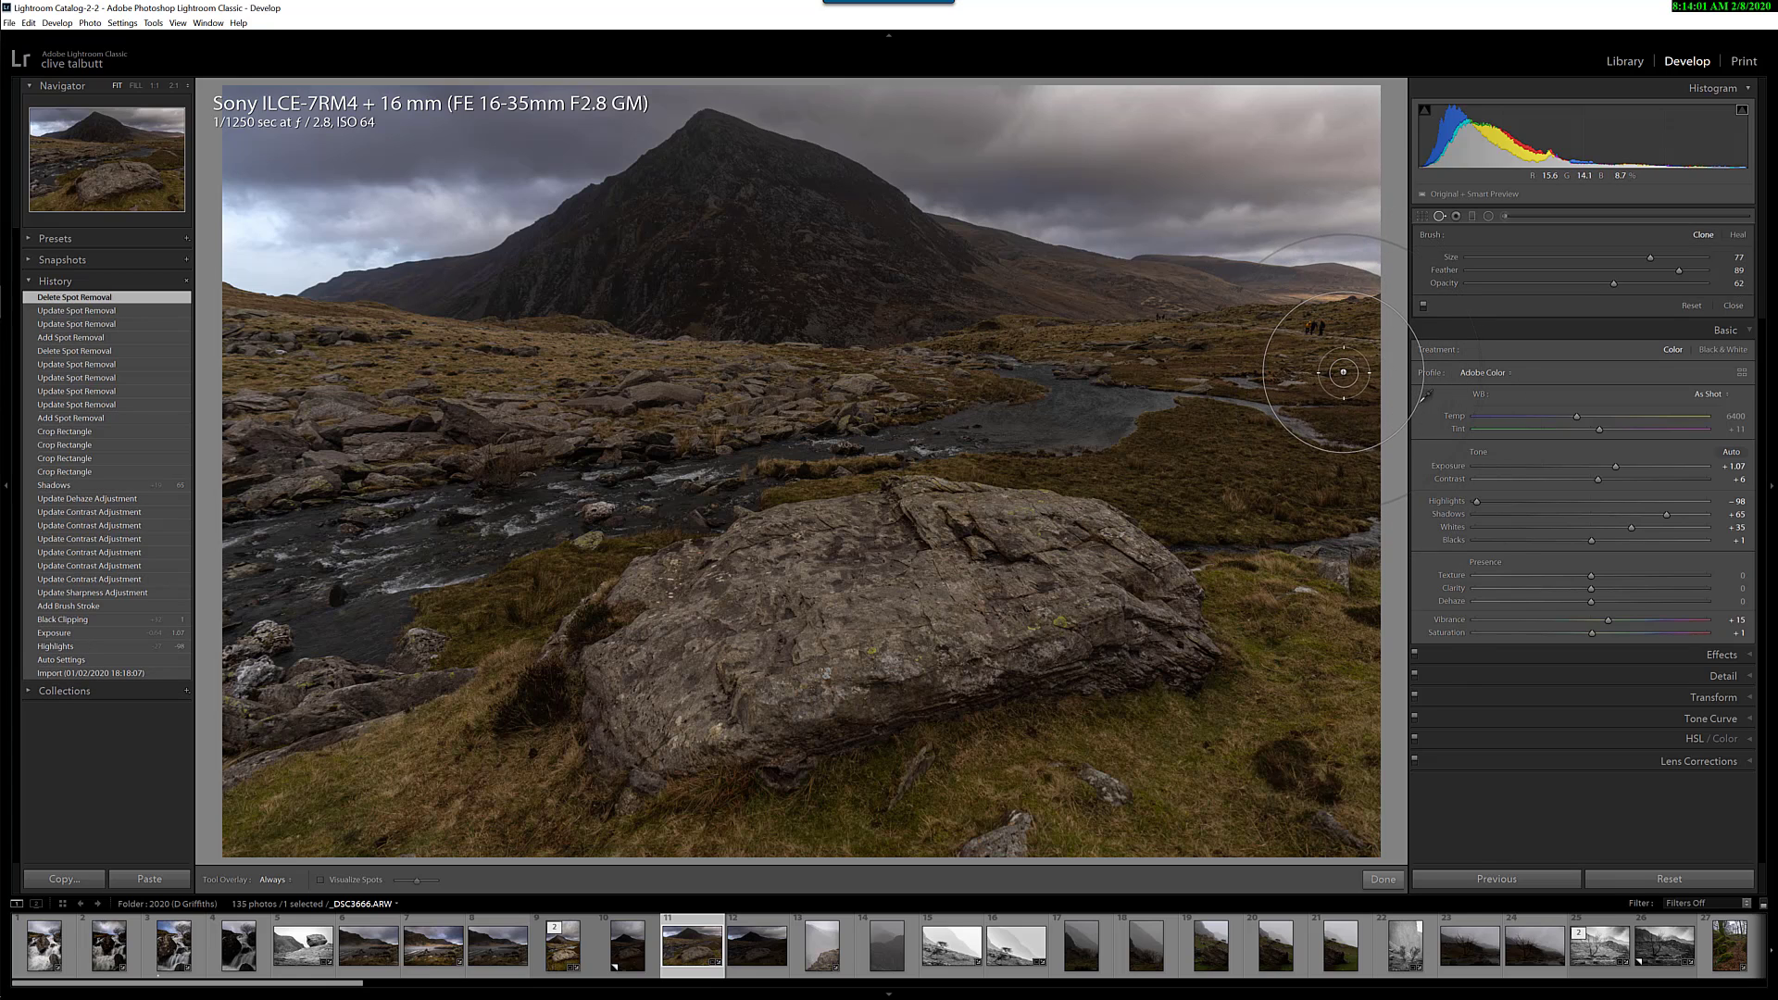
- Heal away the distant walkers with size 75, feather 44 and opacity 100, sampling from the moorland just to their right
{"action": "left_click_drag", "start_coordinate": [1621, 289], "coordinate": [1711, 291]}
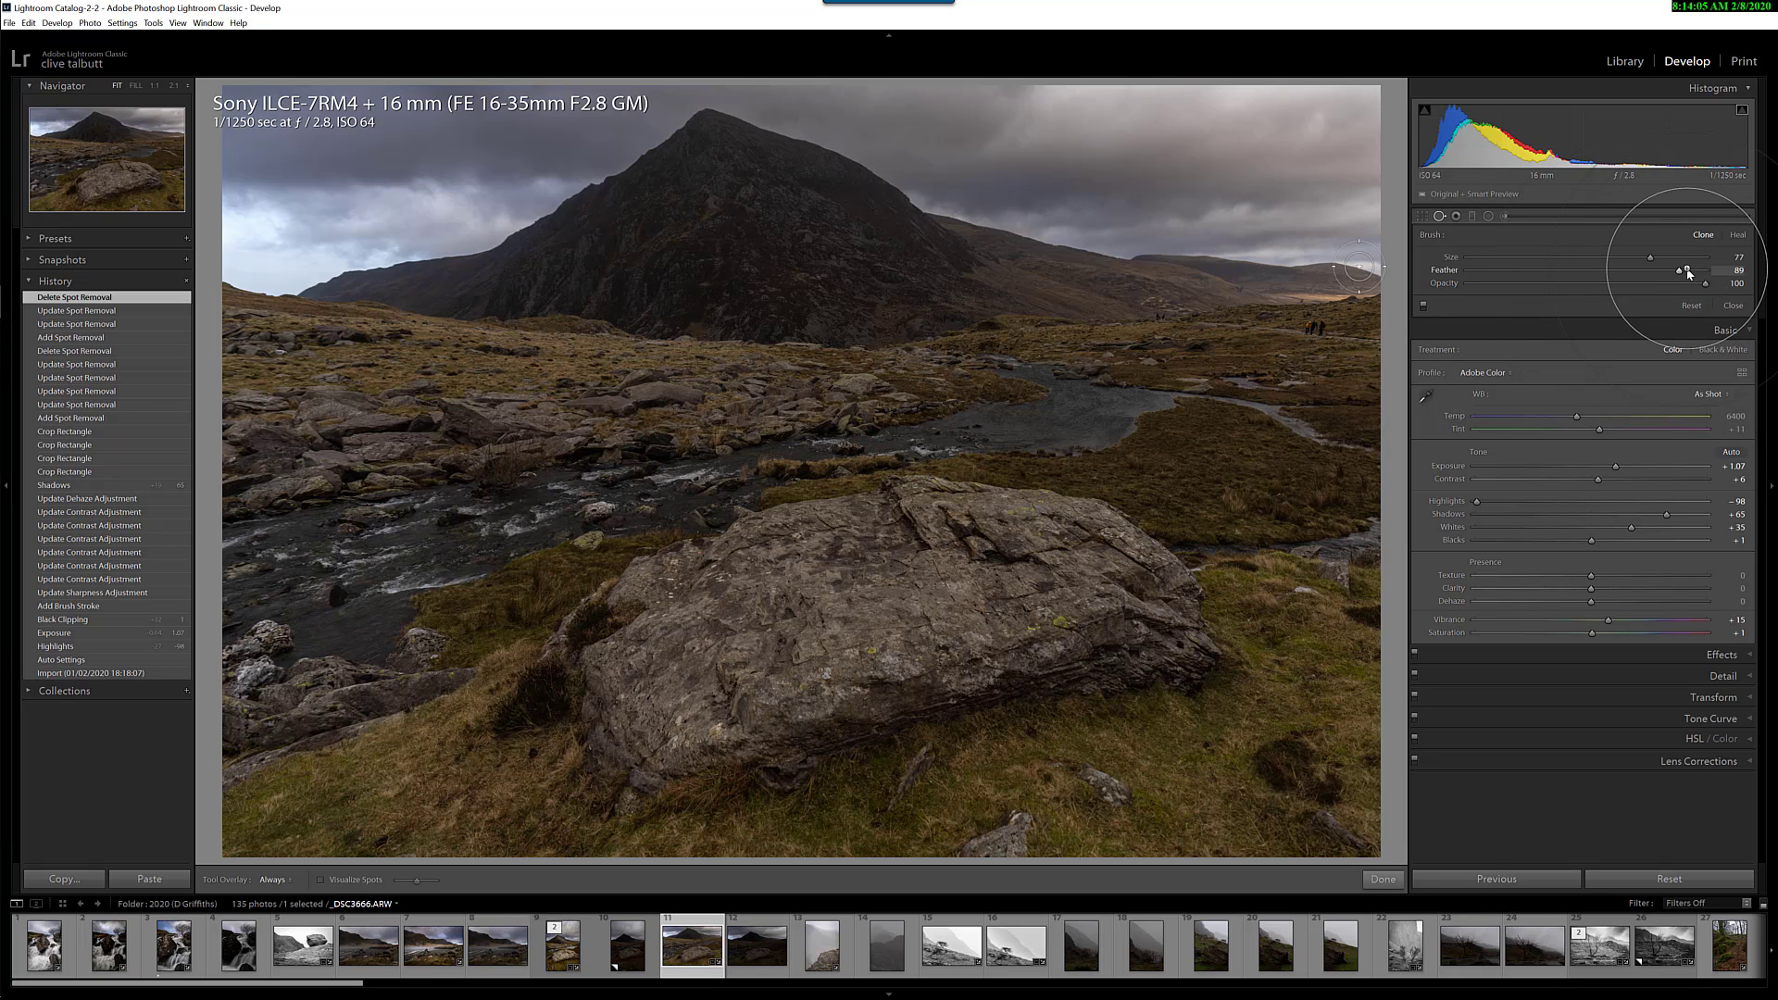
{"action": "left_click", "coordinate": [1734, 237]}
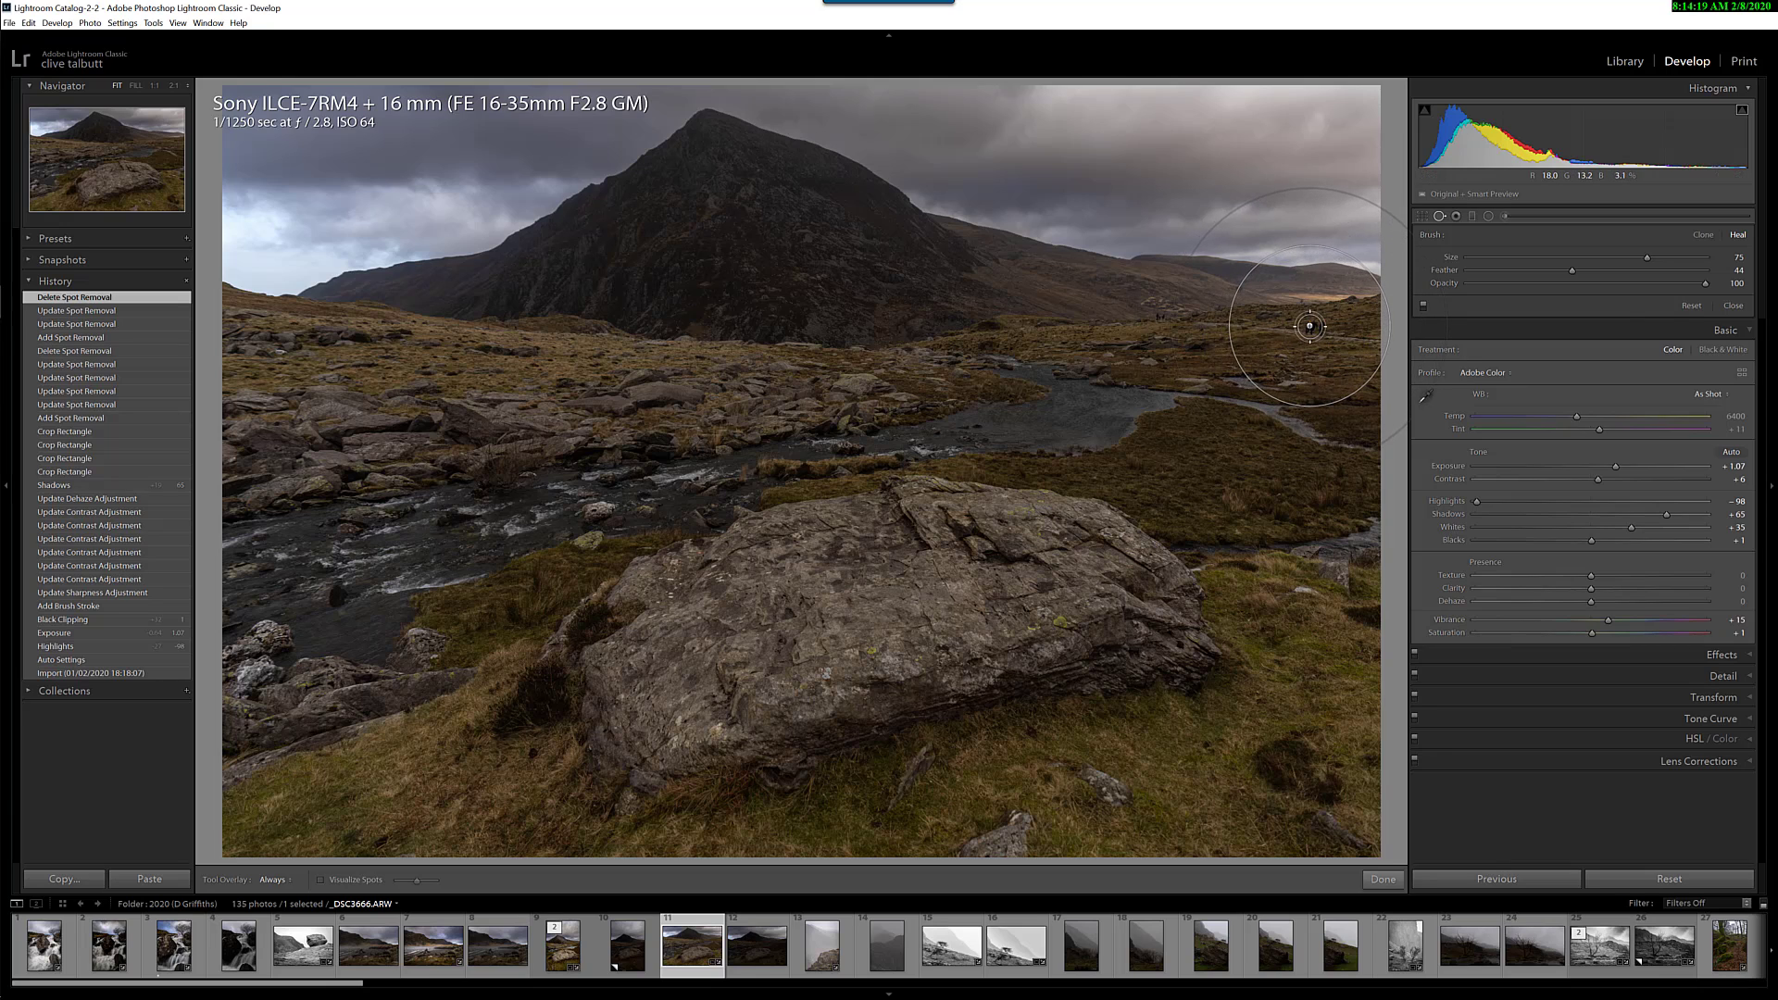
{"action": "left_click_drag", "start_coordinate": [1310, 327], "coordinate": [1324, 329]}
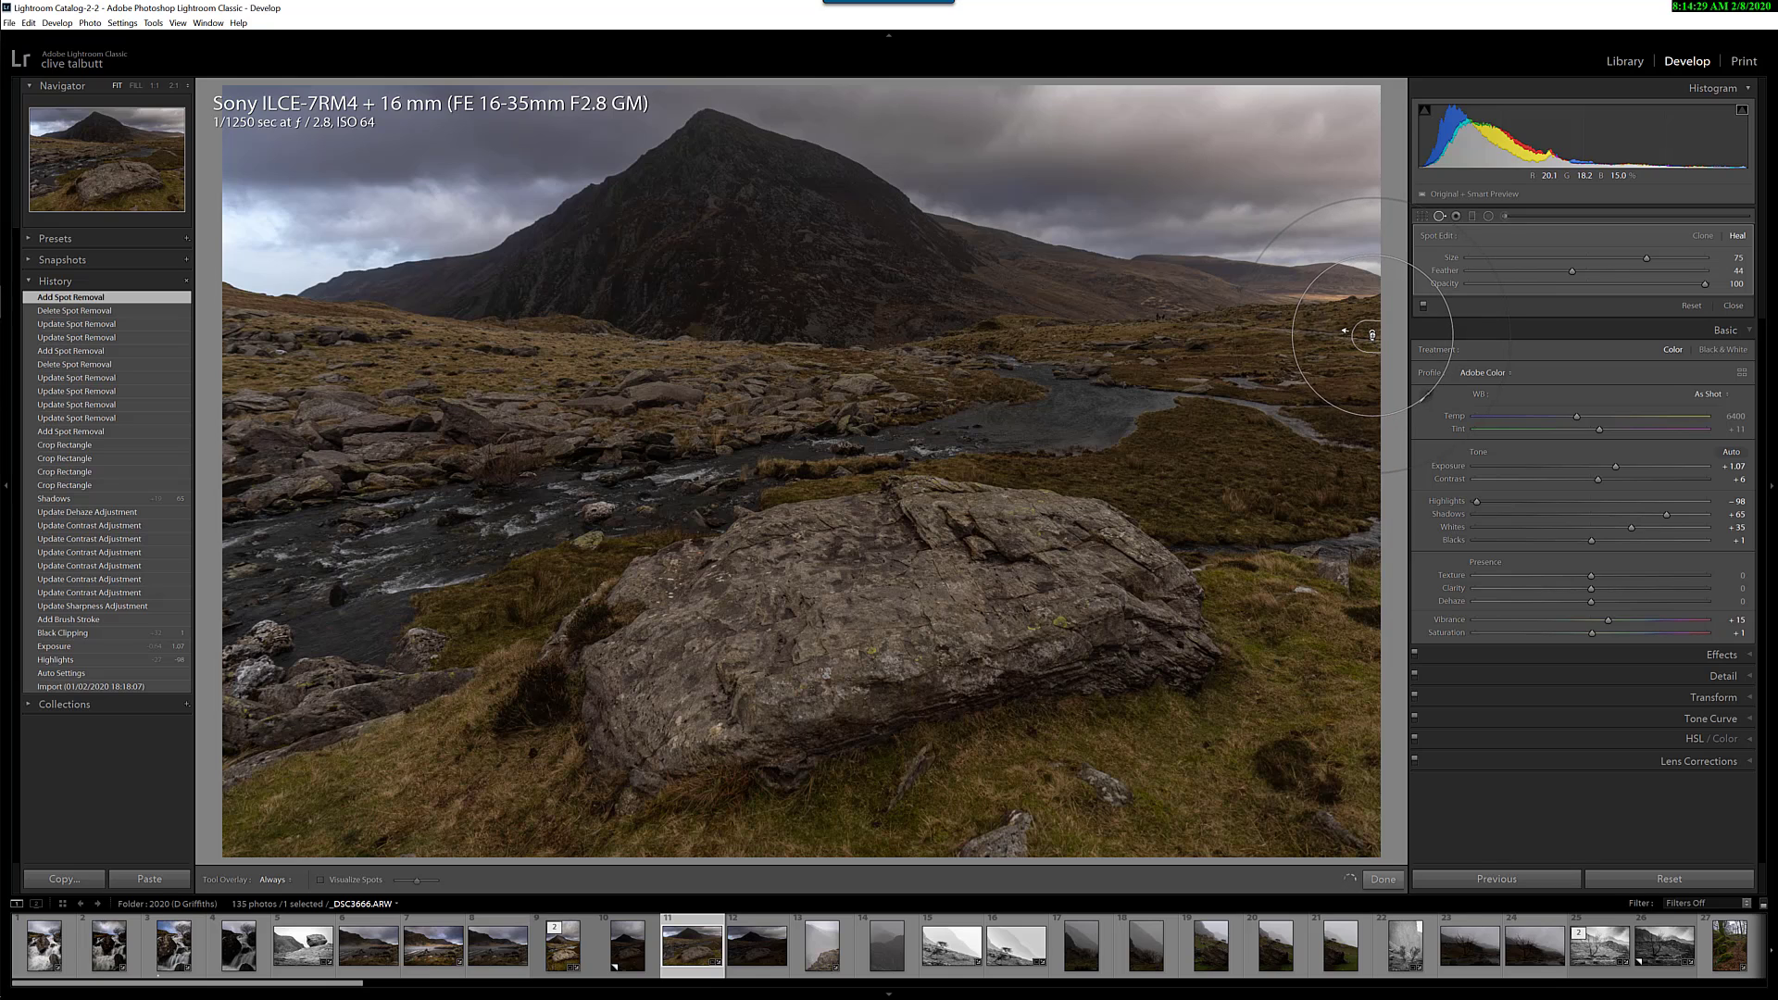
{"action": "left_click_drag", "start_coordinate": [1372, 333], "coordinate": [1370, 329]}
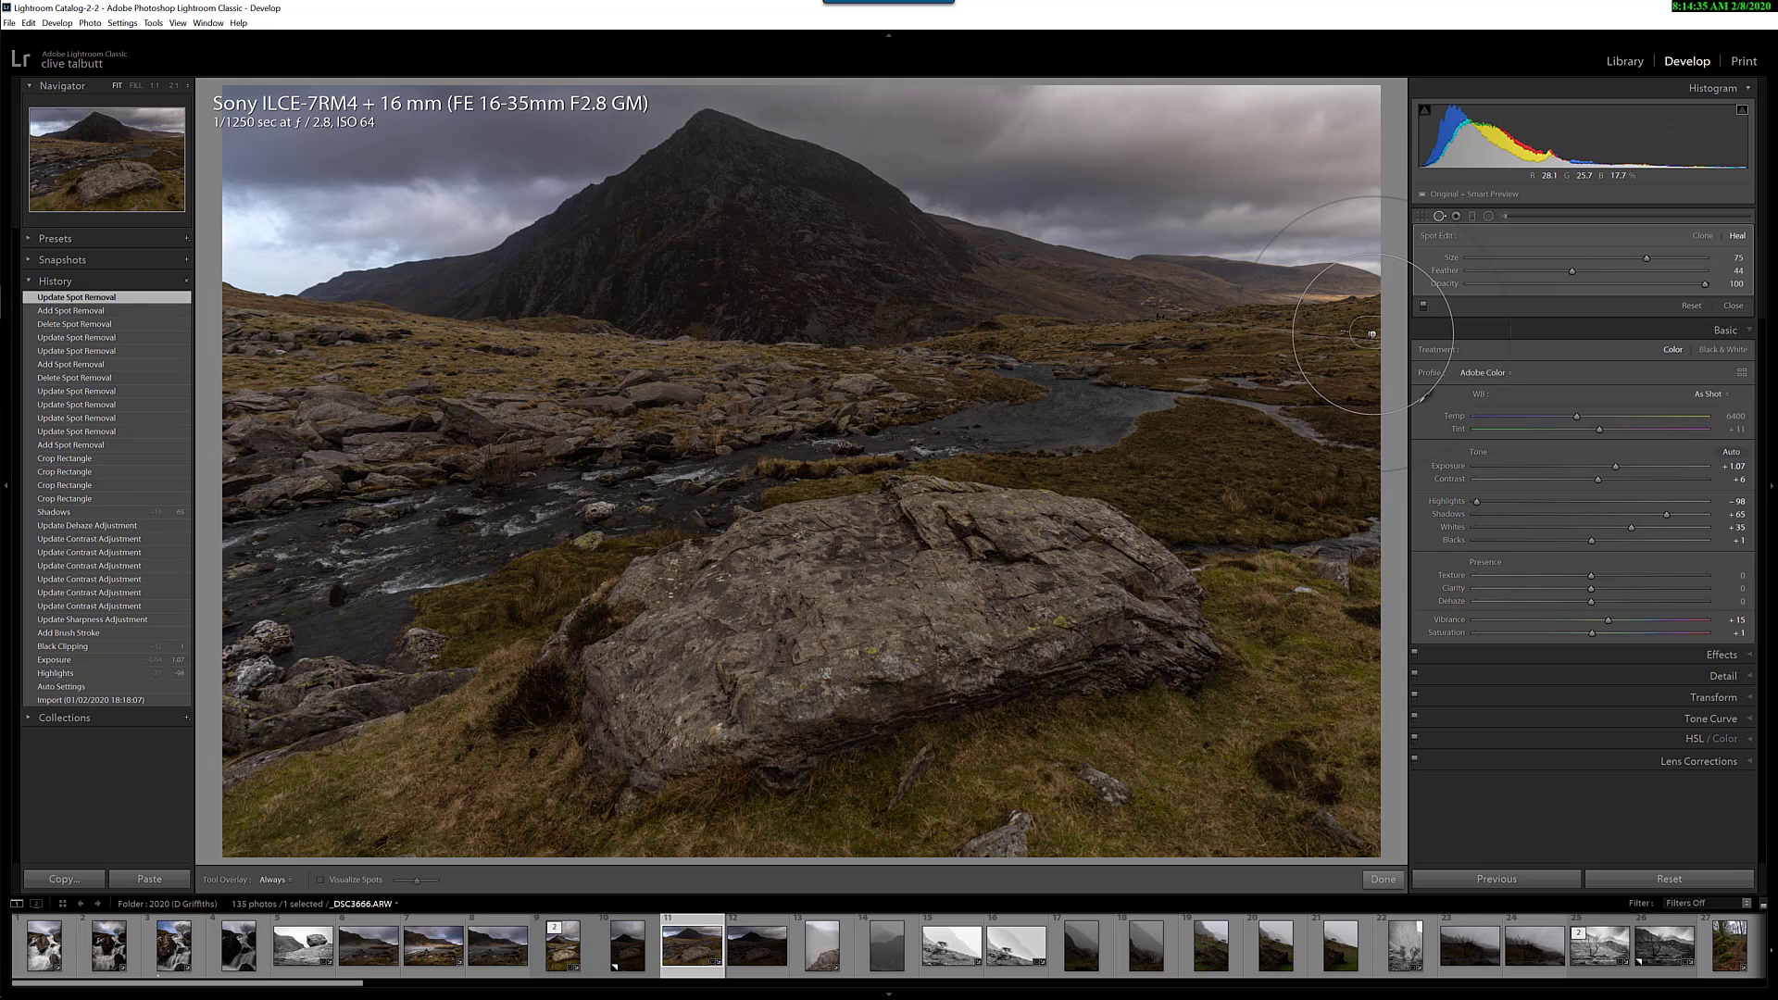
{"action": "left_click", "coordinate": [1372, 331]}
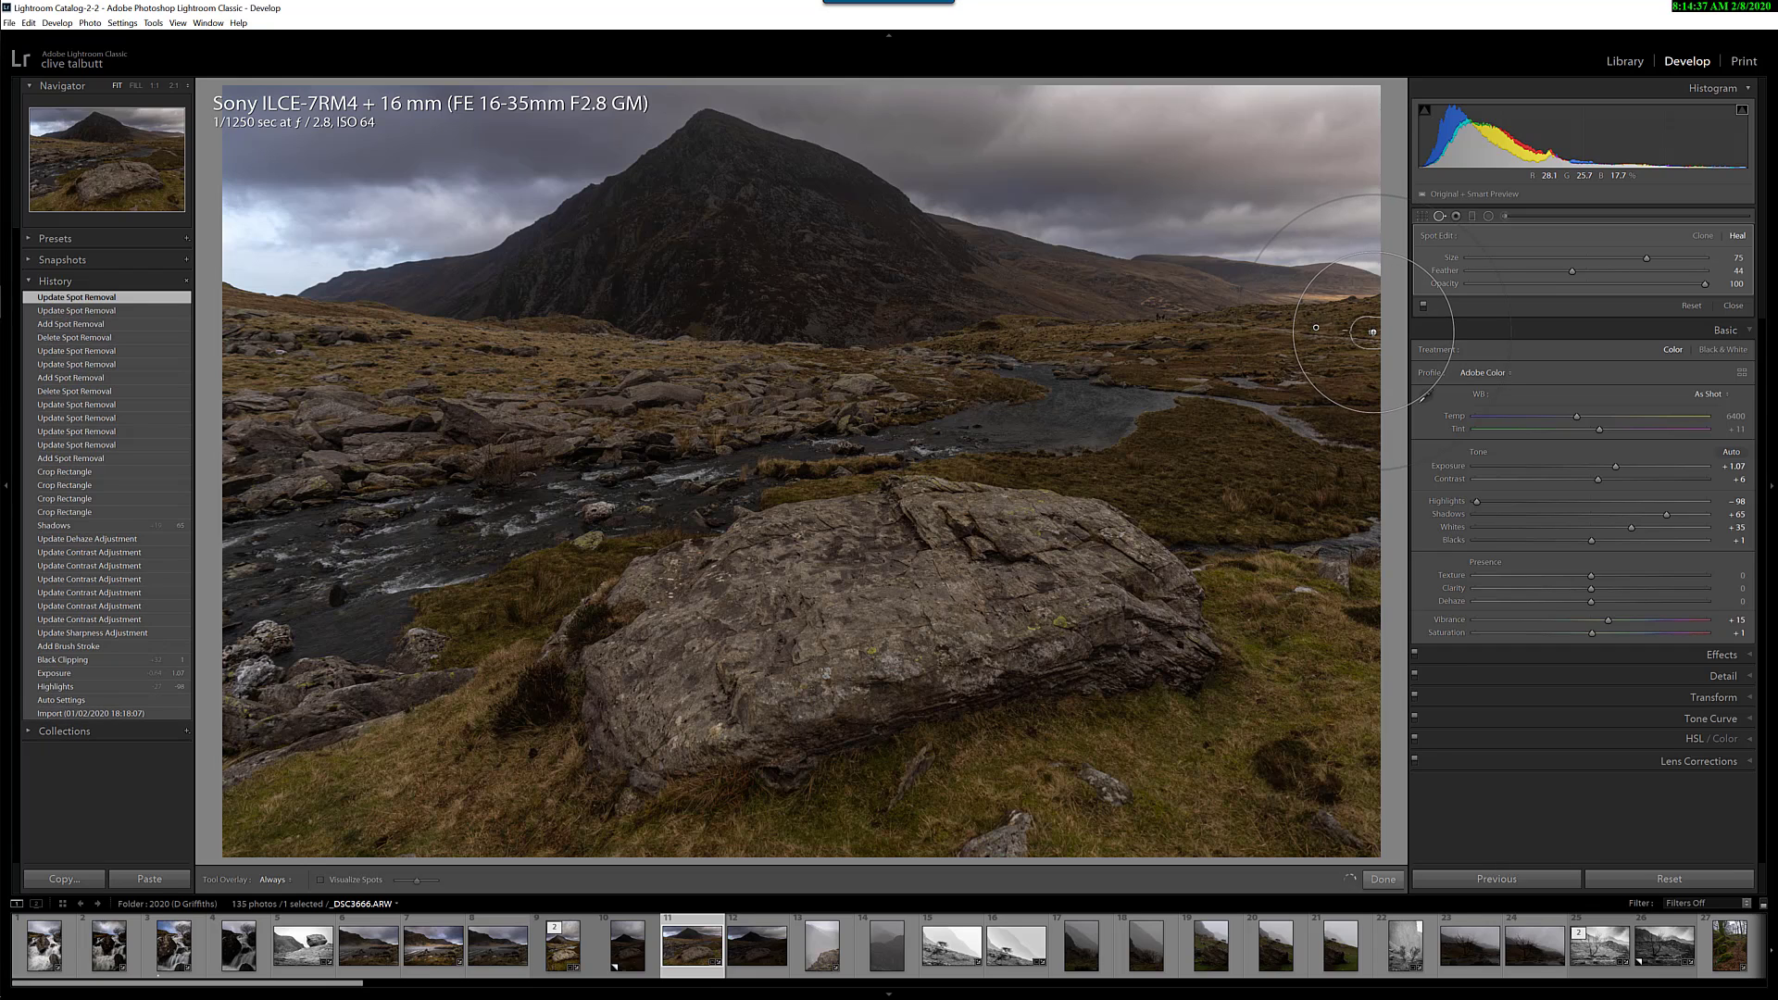
{"action": "key", "text": "q"}
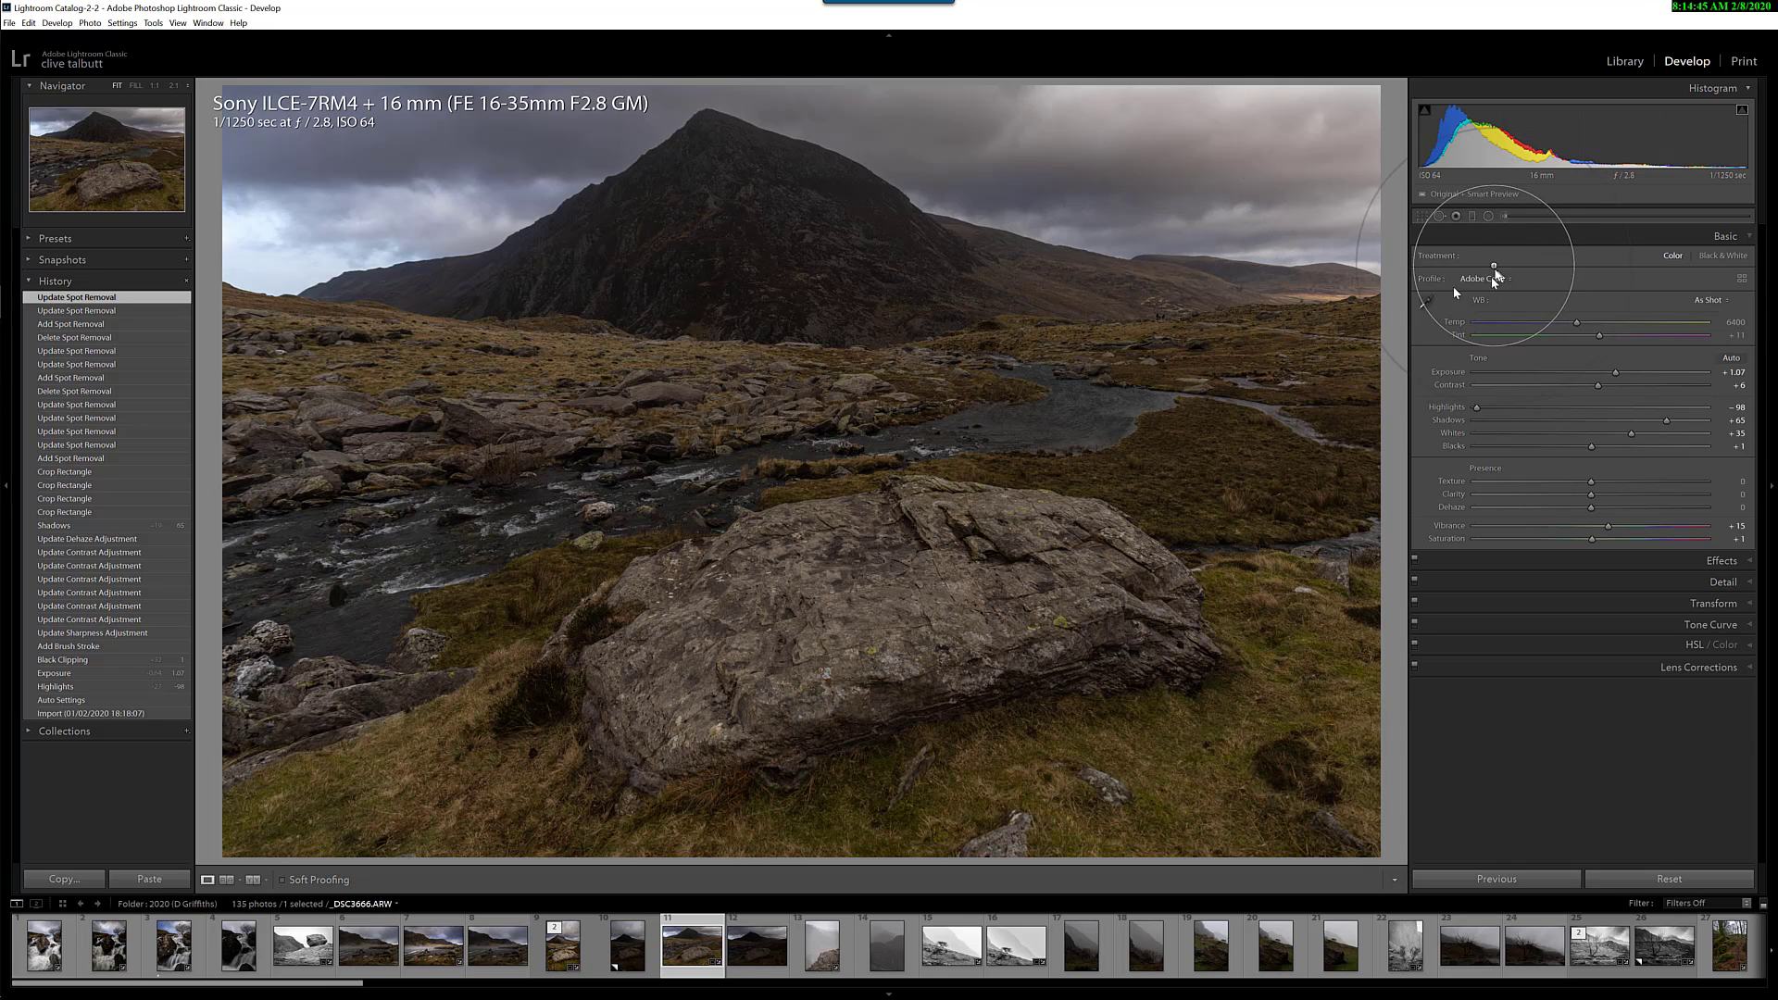
- Heal a small blemish on the moorland below the mountain's right-hand slope with spot size 54, feather 44 and opacity 100
{"action": "left_click", "coordinate": [1441, 216]}
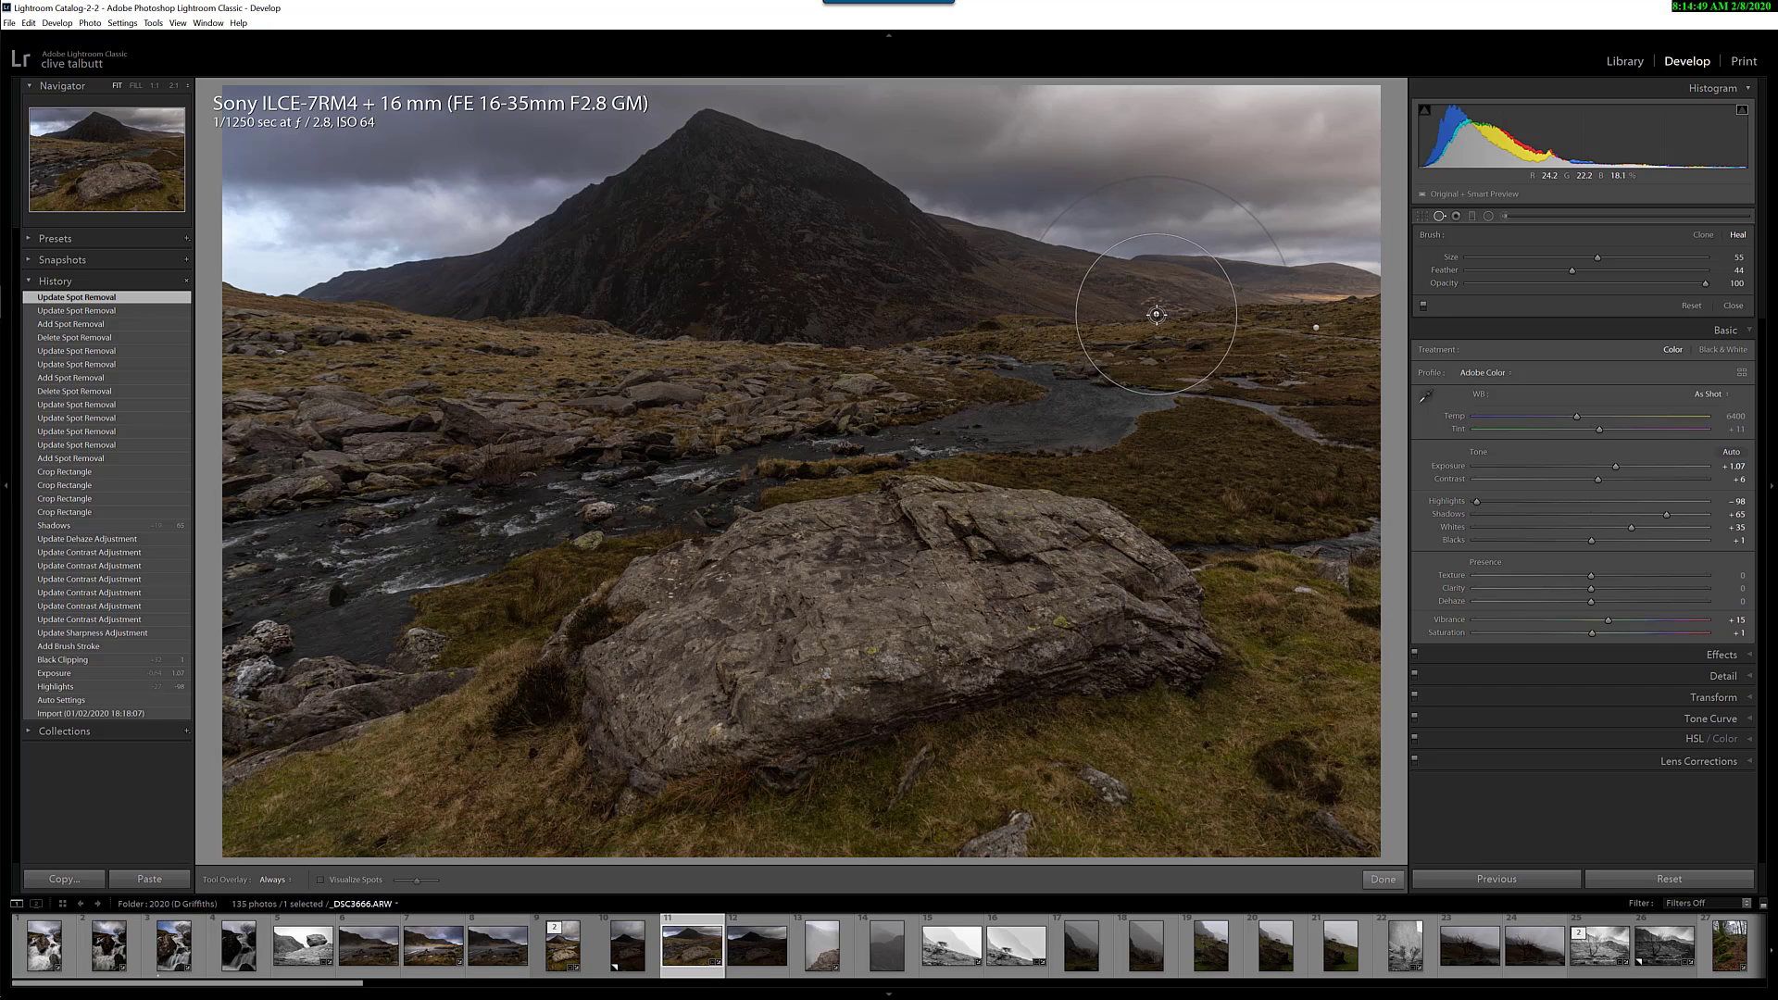
{"action": "left_click_drag", "start_coordinate": [1156, 315], "coordinate": [1151, 392]}
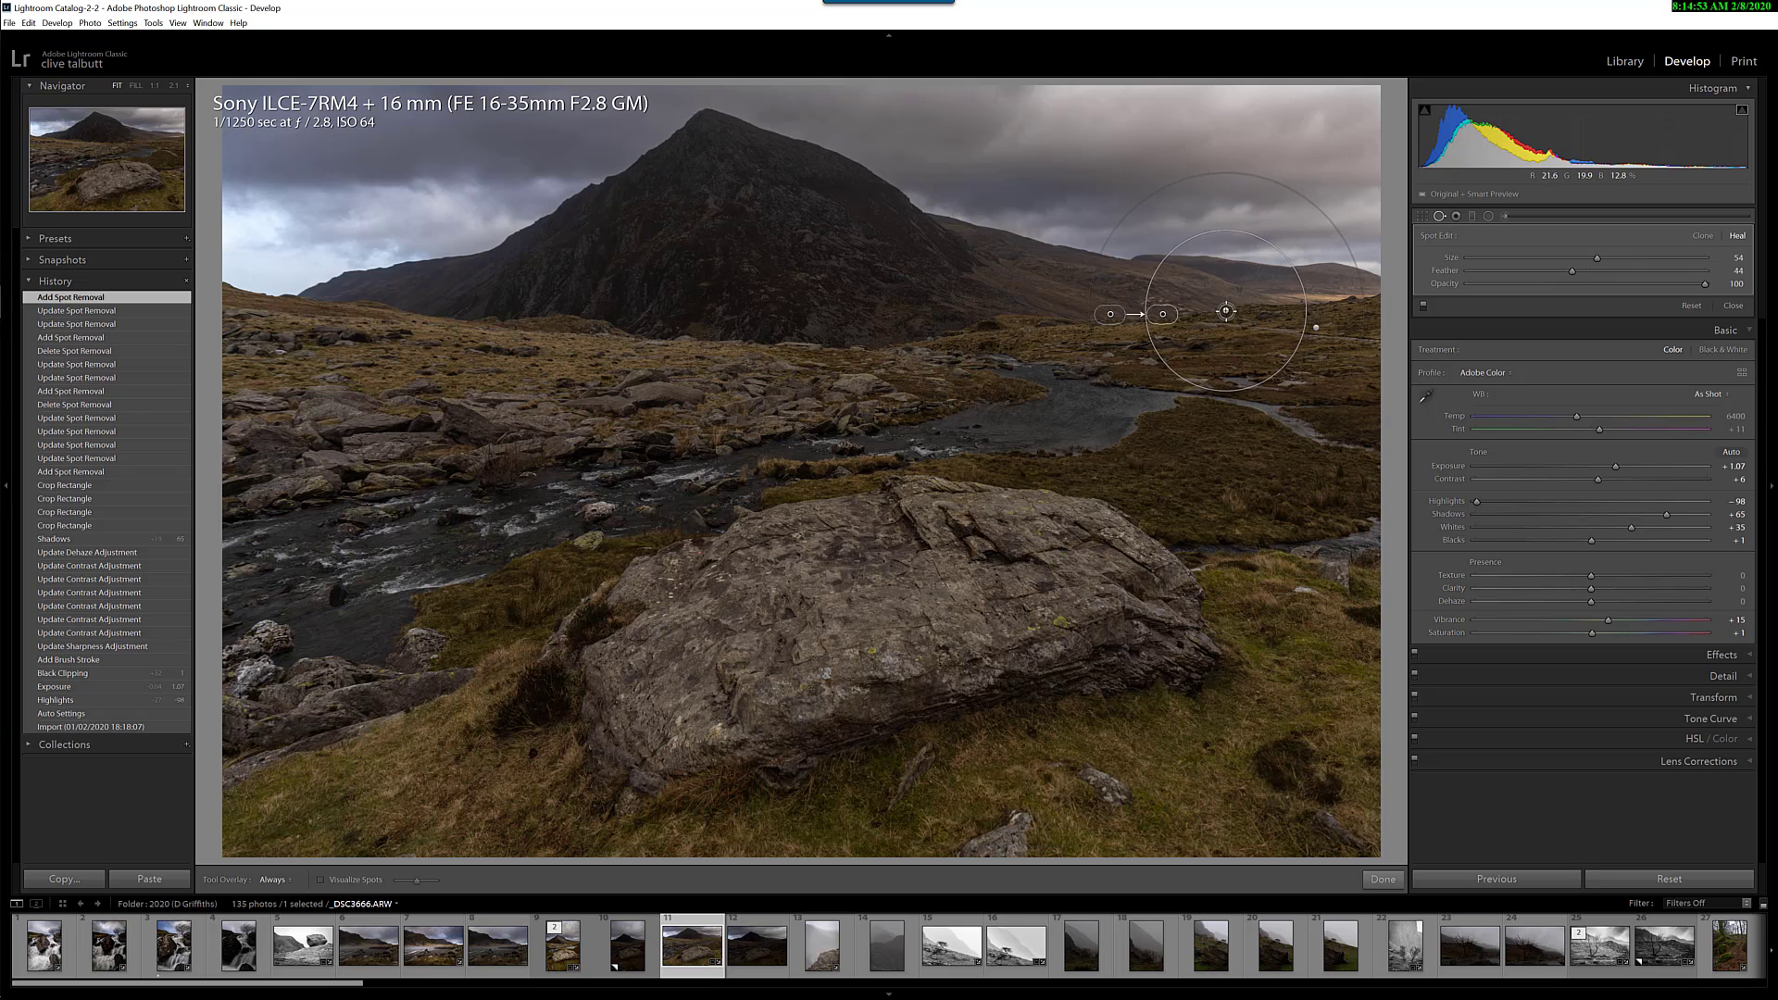
{"action": "key", "text": "q"}
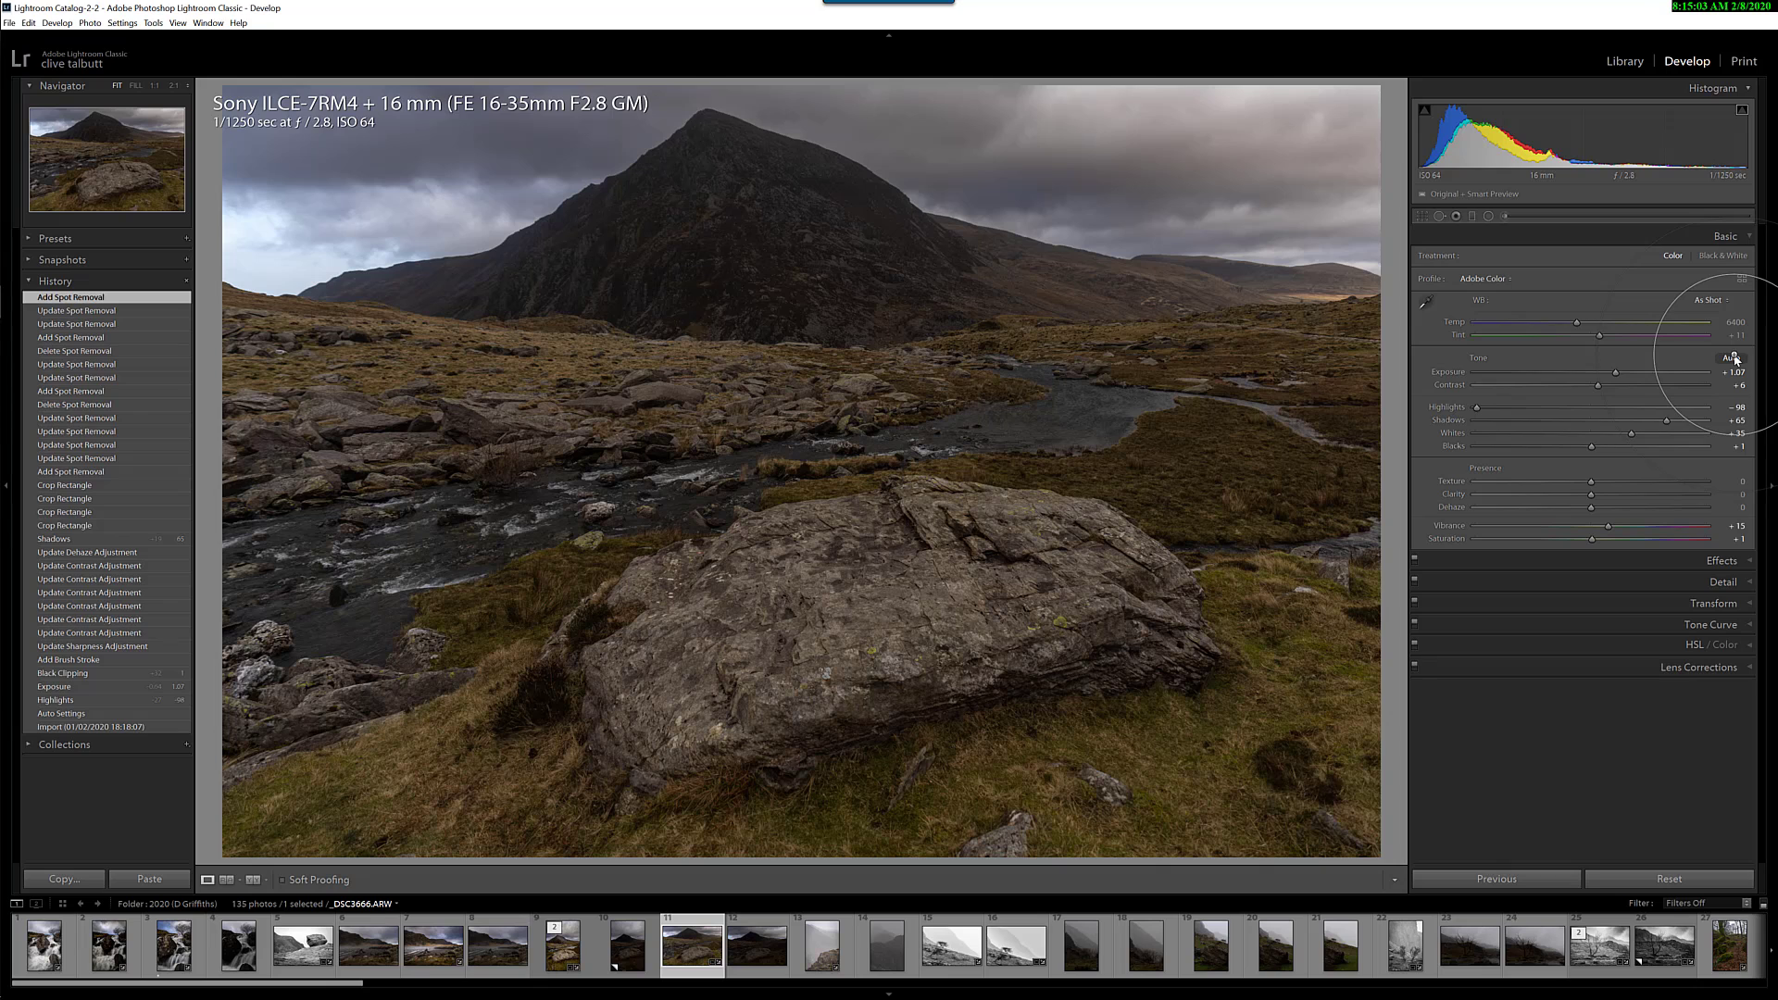
- Paint a new Adjustment Brush mask over the dark mountain with Auto Mask on and the brush size reduced to 6
{"action": "left_click", "coordinate": [1504, 216]}
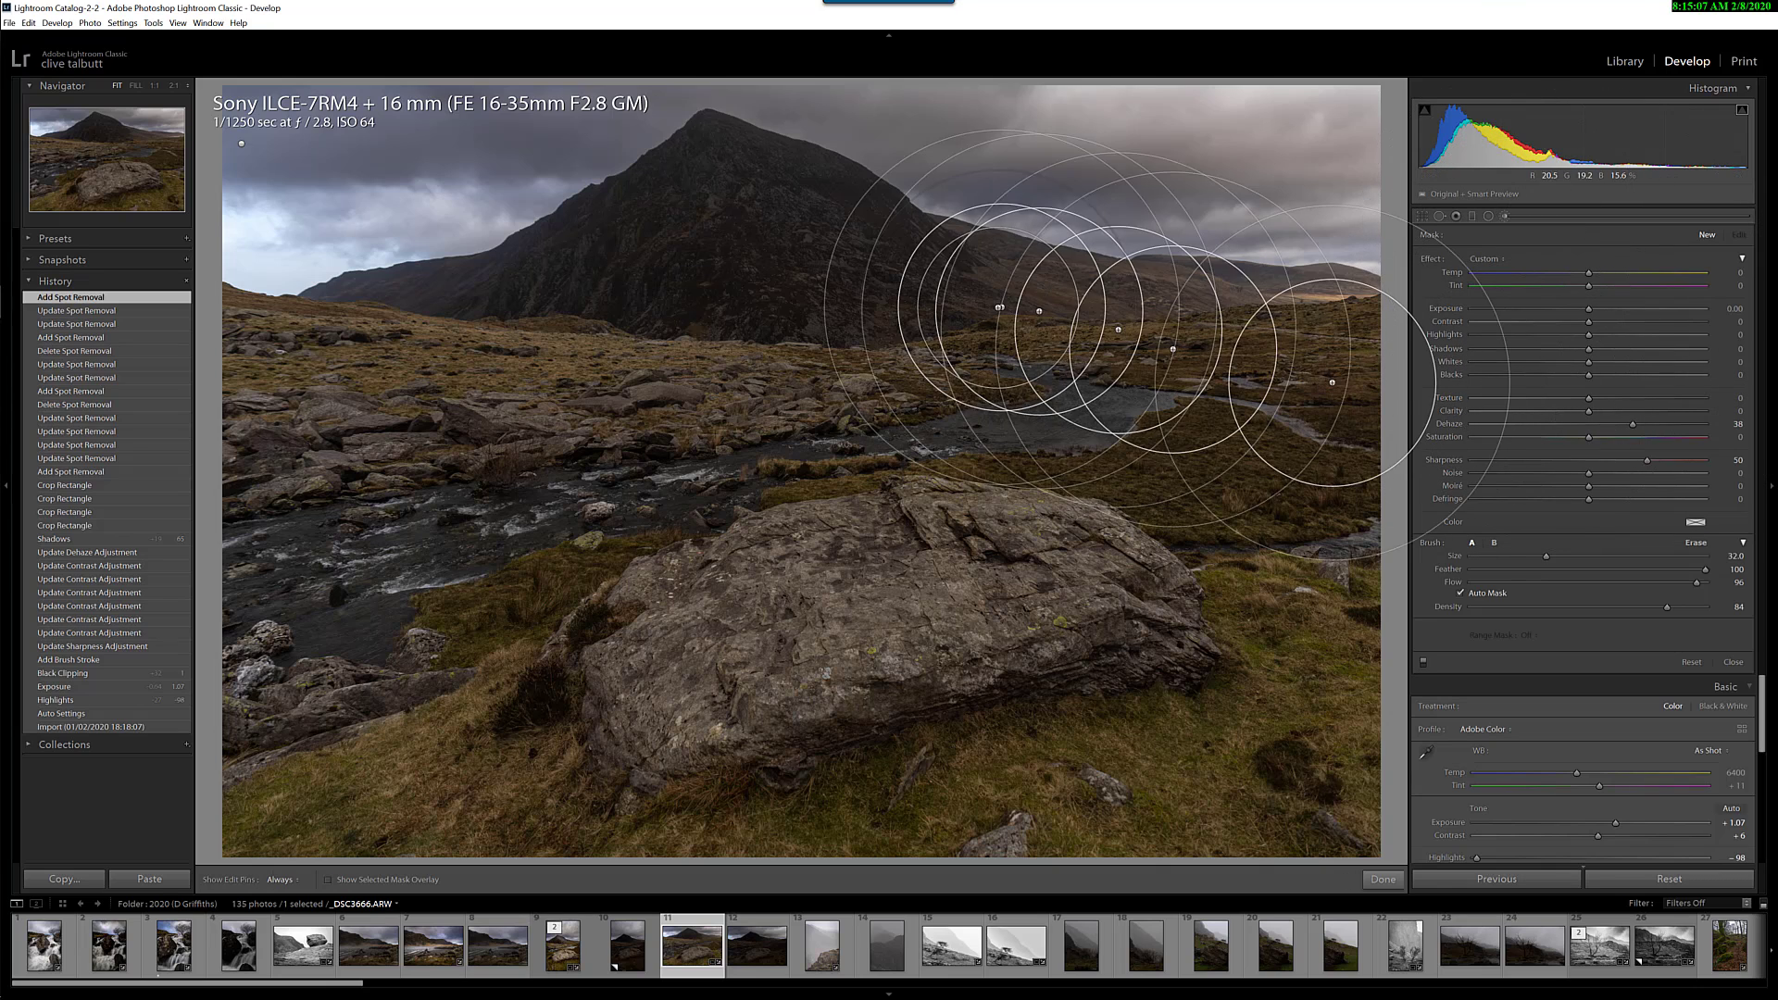
{"action": "scroll", "coordinate": [915, 301], "scroll_direction": "down", "scroll_amount": 5}
{"action": "scroll", "coordinate": [919, 311], "scroll_direction": "down", "scroll_amount": 4}
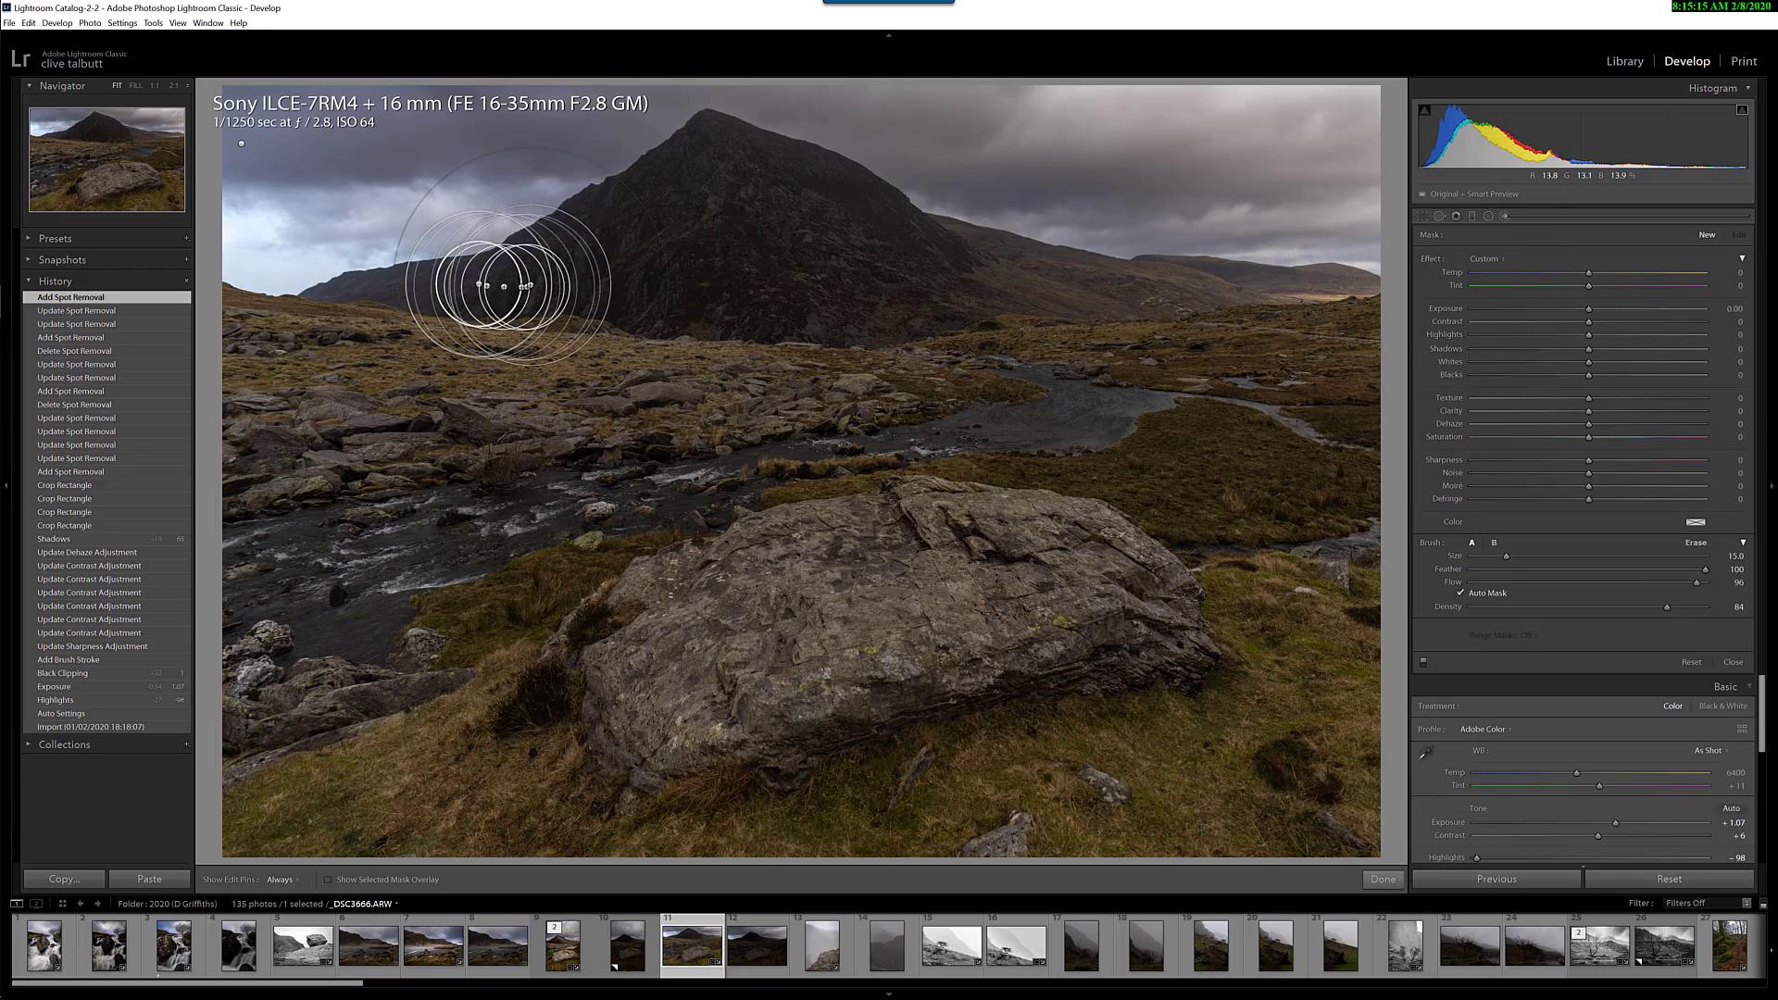
{"action": "key", "text": "h"}
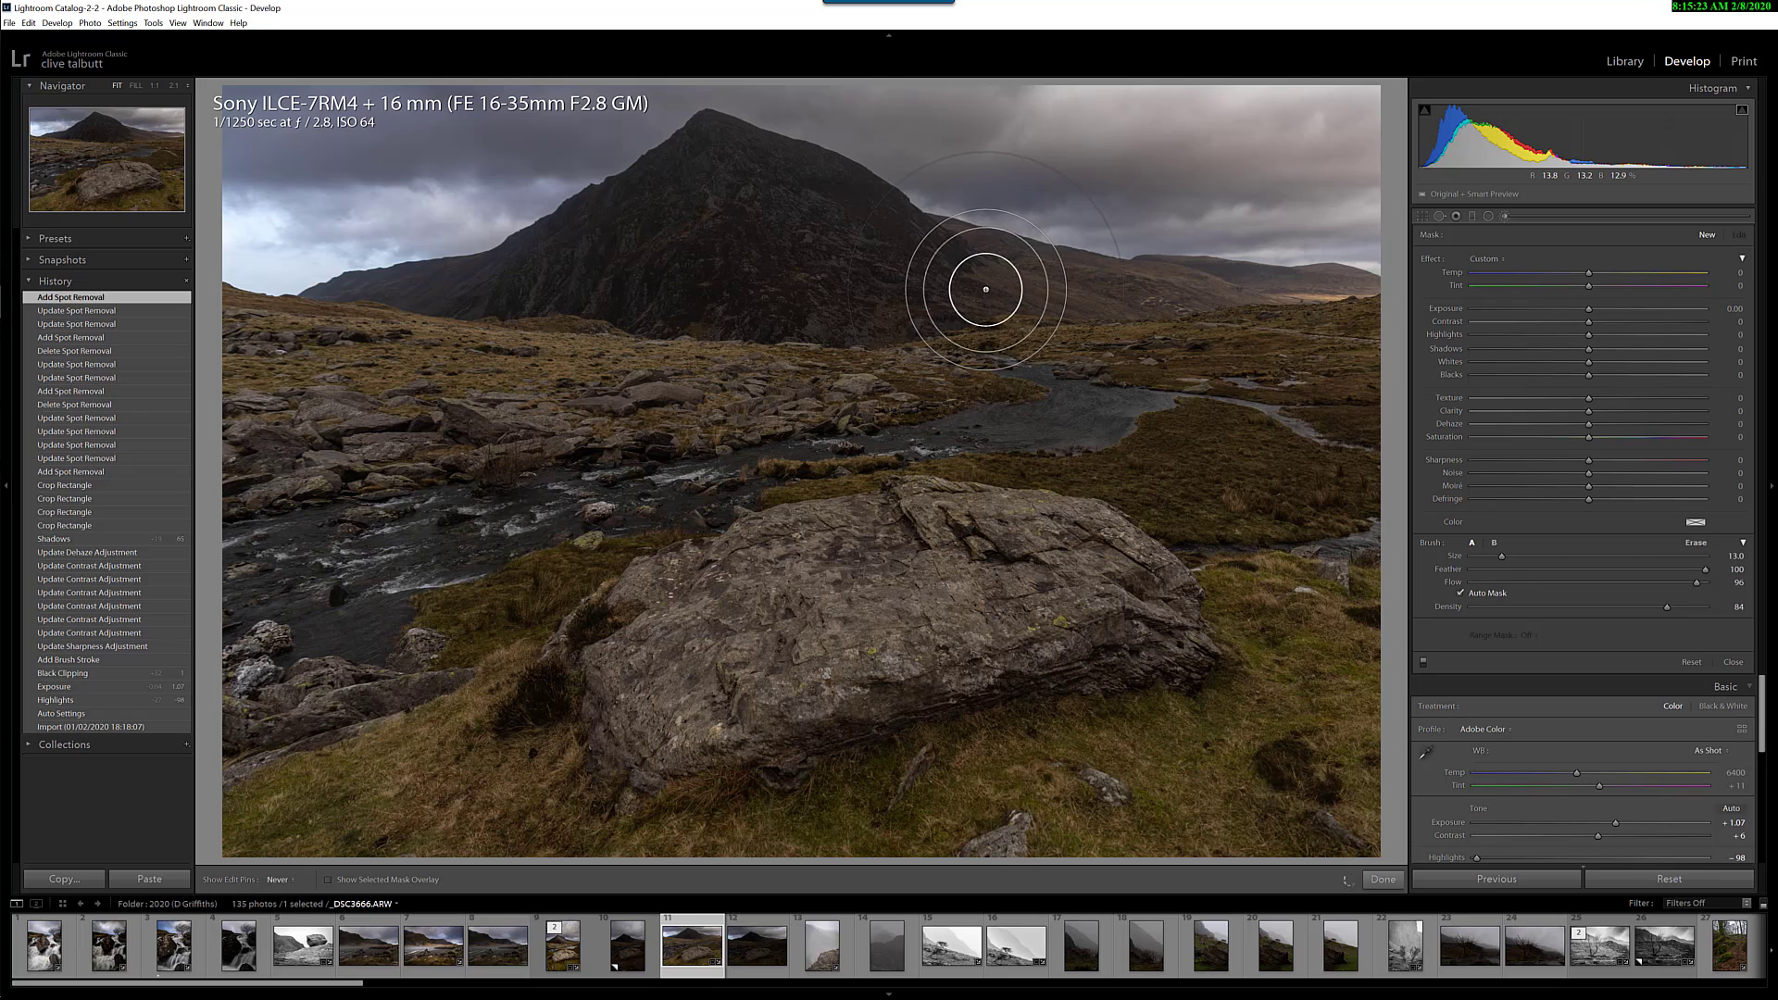
{"action": "scroll", "coordinate": [994, 281], "scroll_direction": "down", "scroll_amount": 2}
{"action": "scroll", "coordinate": [1064, 286], "scroll_direction": "up", "scroll_amount": 1}
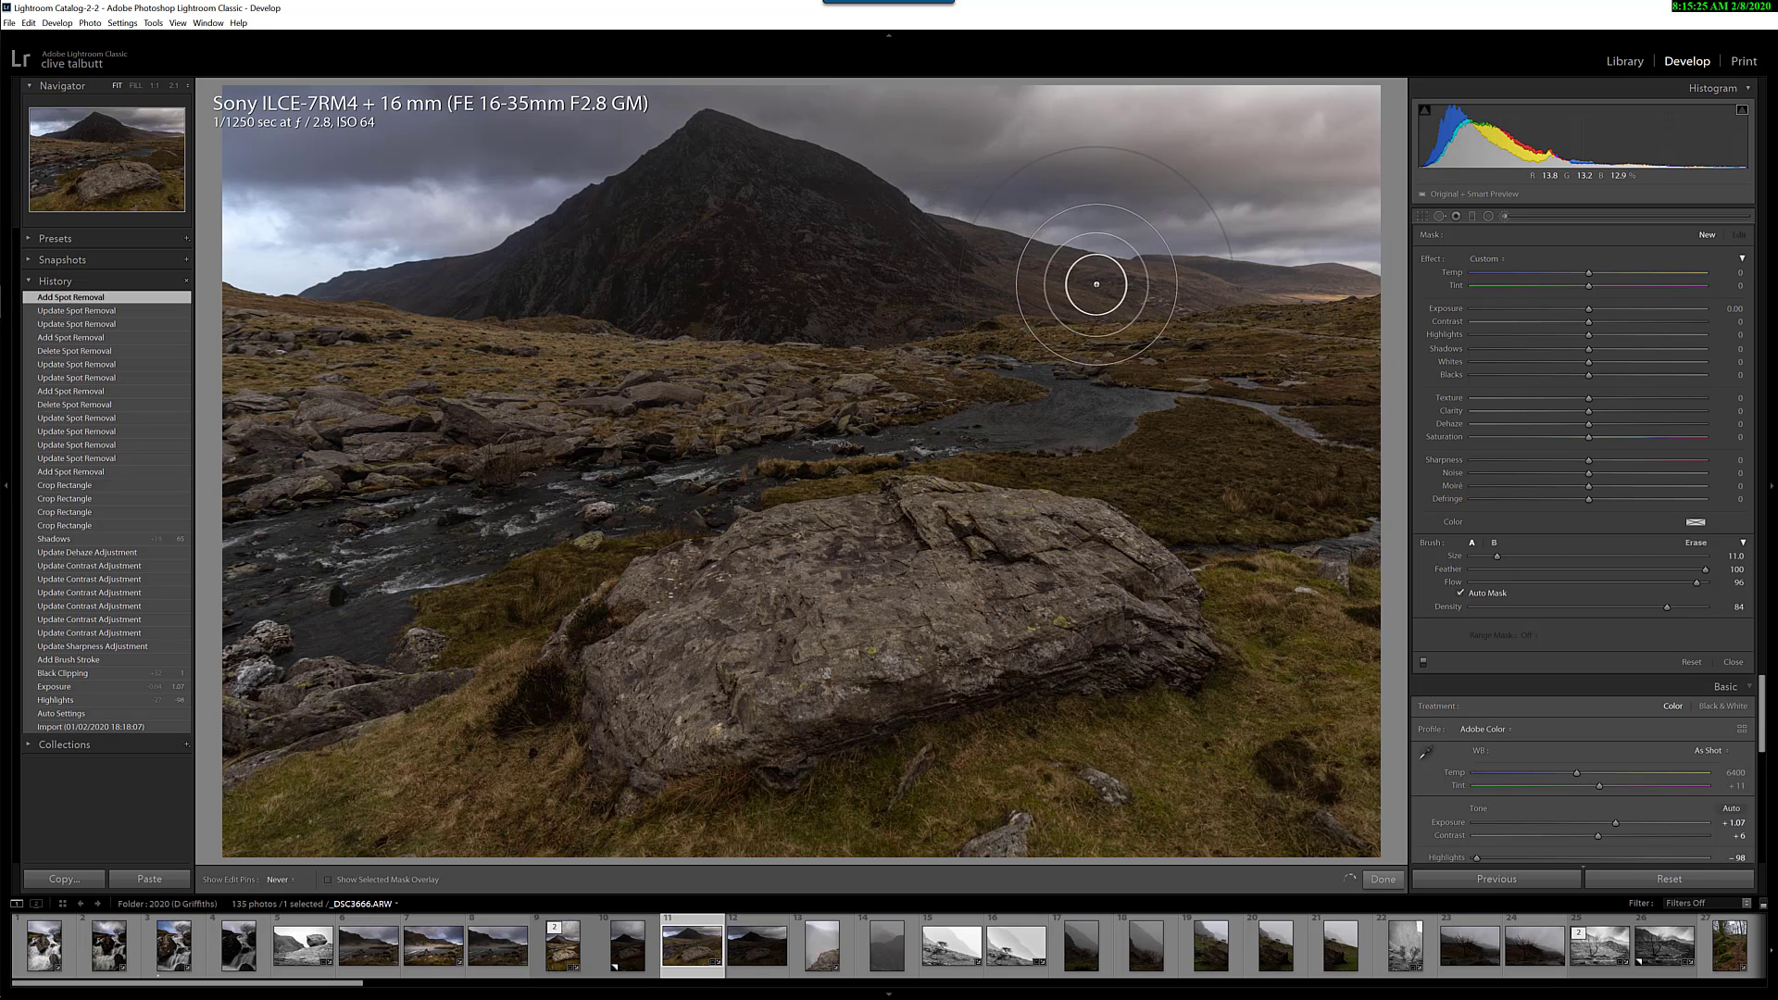
{"action": "scroll", "coordinate": [1112, 285], "scroll_direction": "down", "scroll_amount": 5}
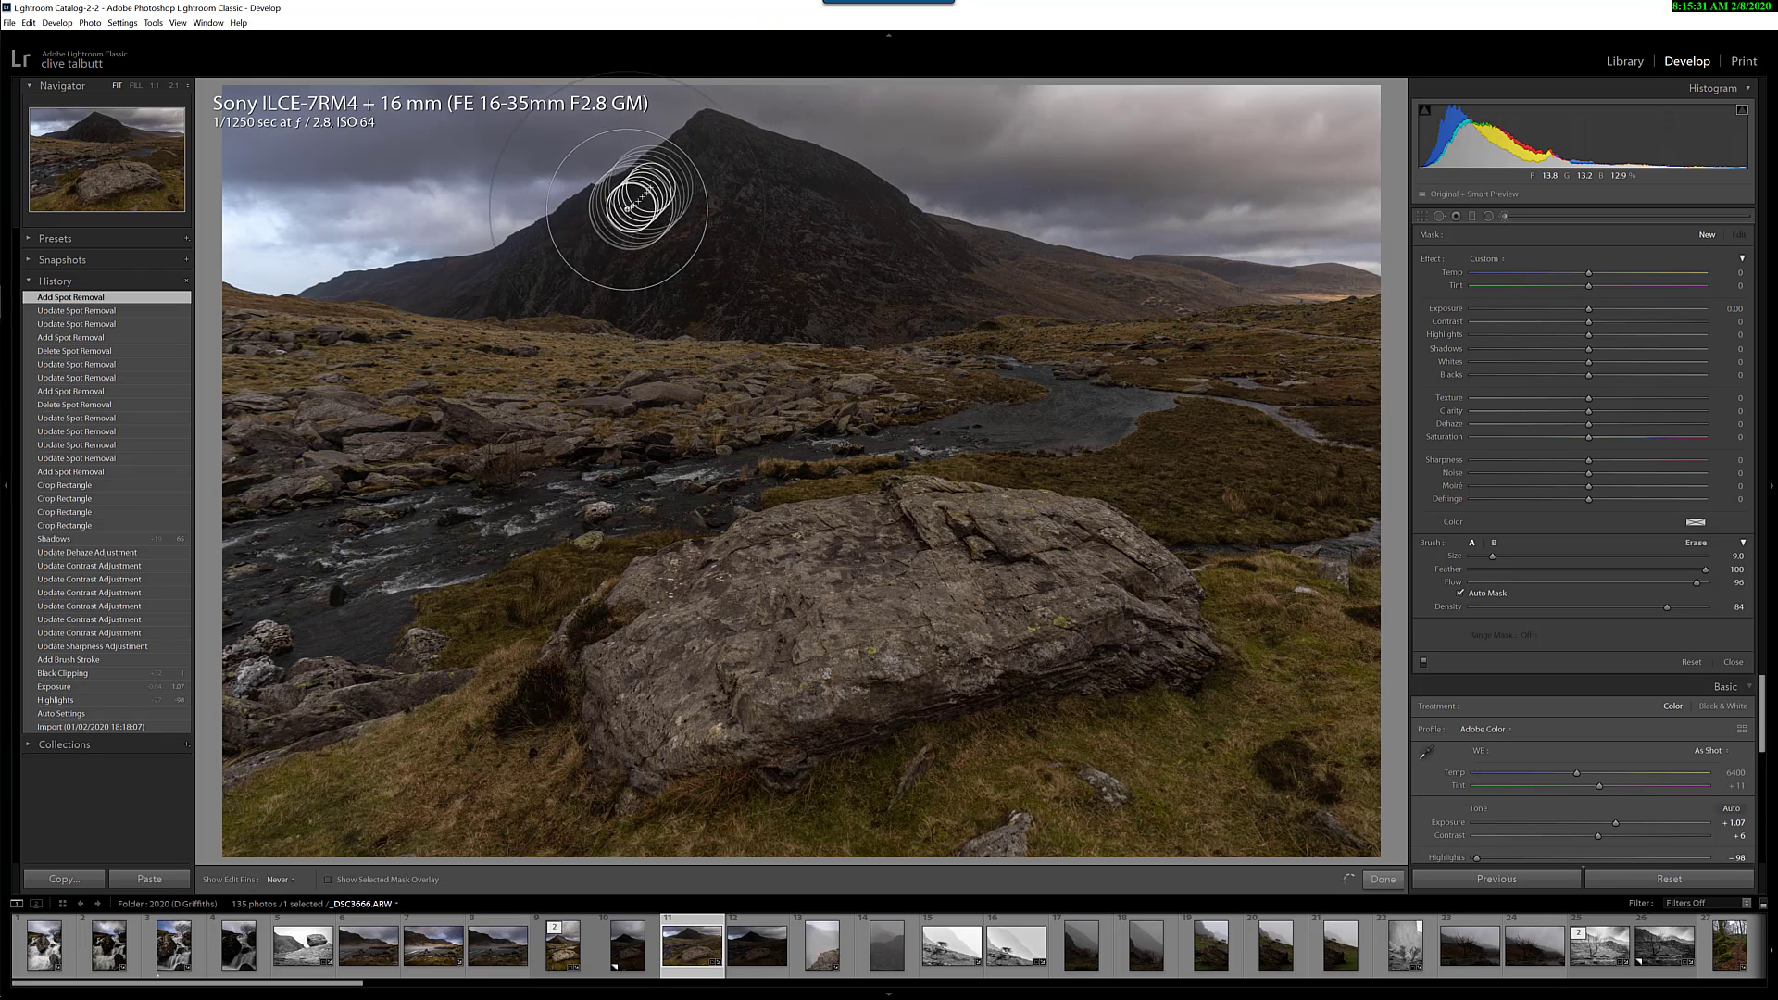
{"action": "scroll", "coordinate": [444, 278], "scroll_direction": "down", "scroll_amount": 1}
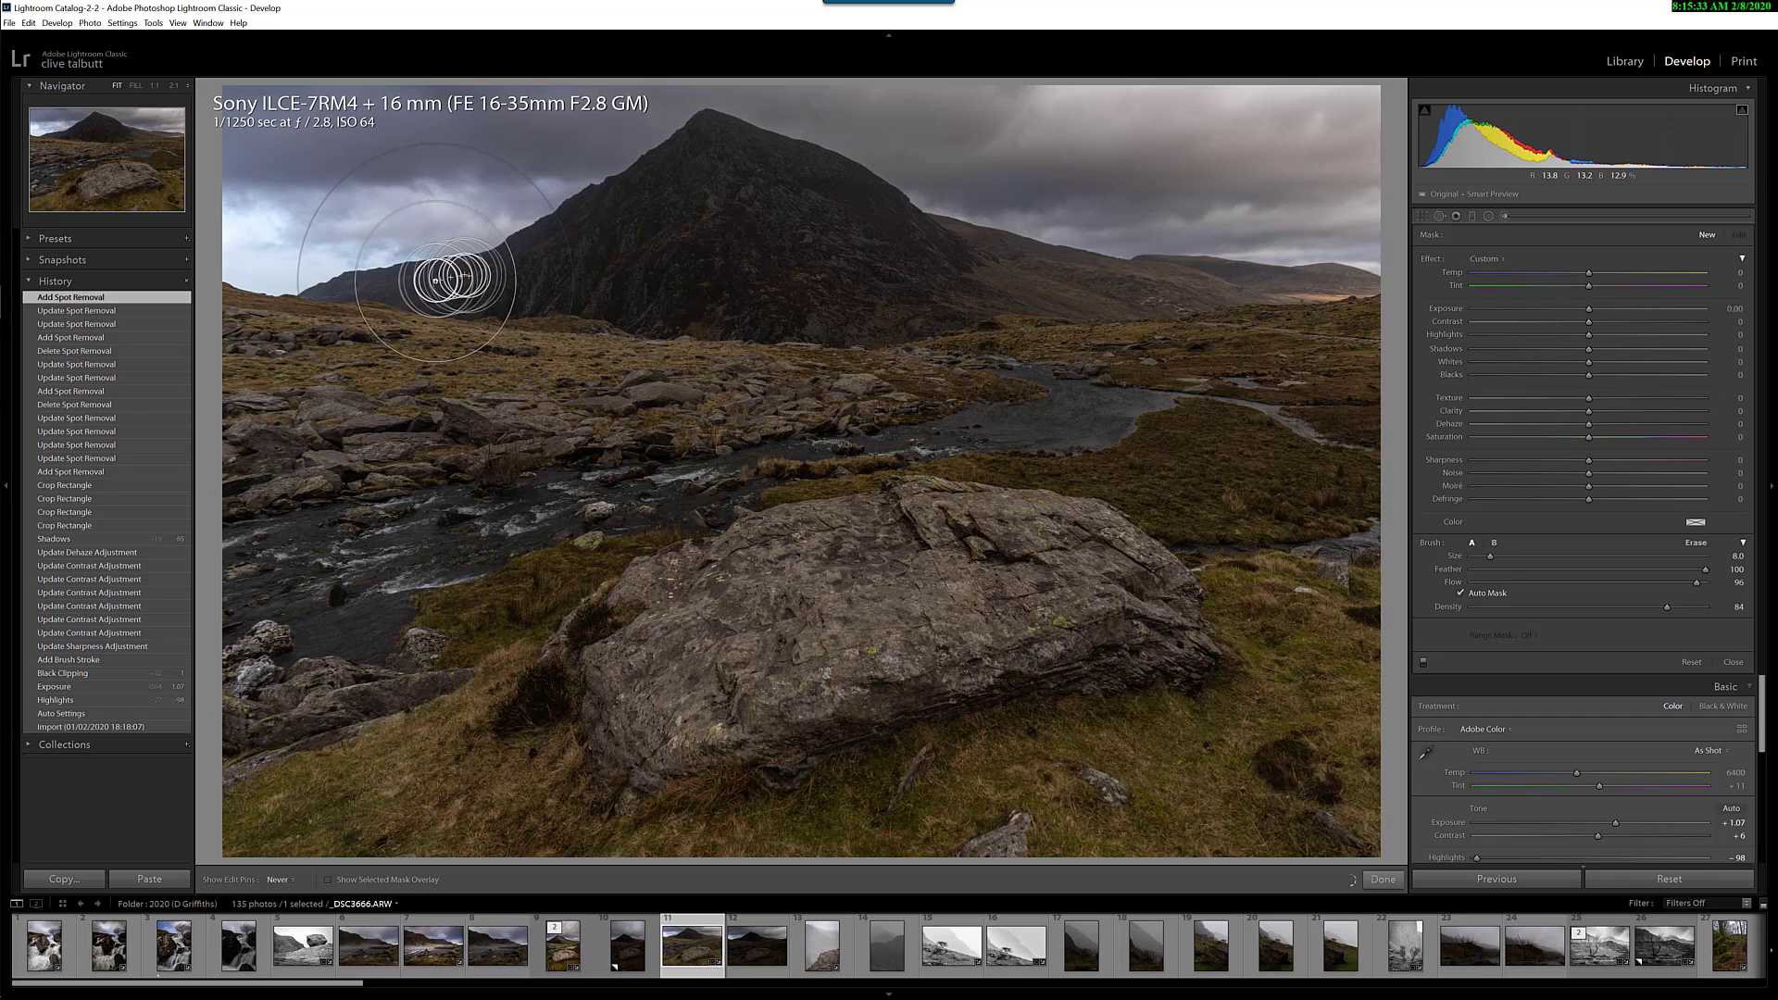
{"action": "scroll", "coordinate": [426, 282], "scroll_direction": "down", "scroll_amount": 2}
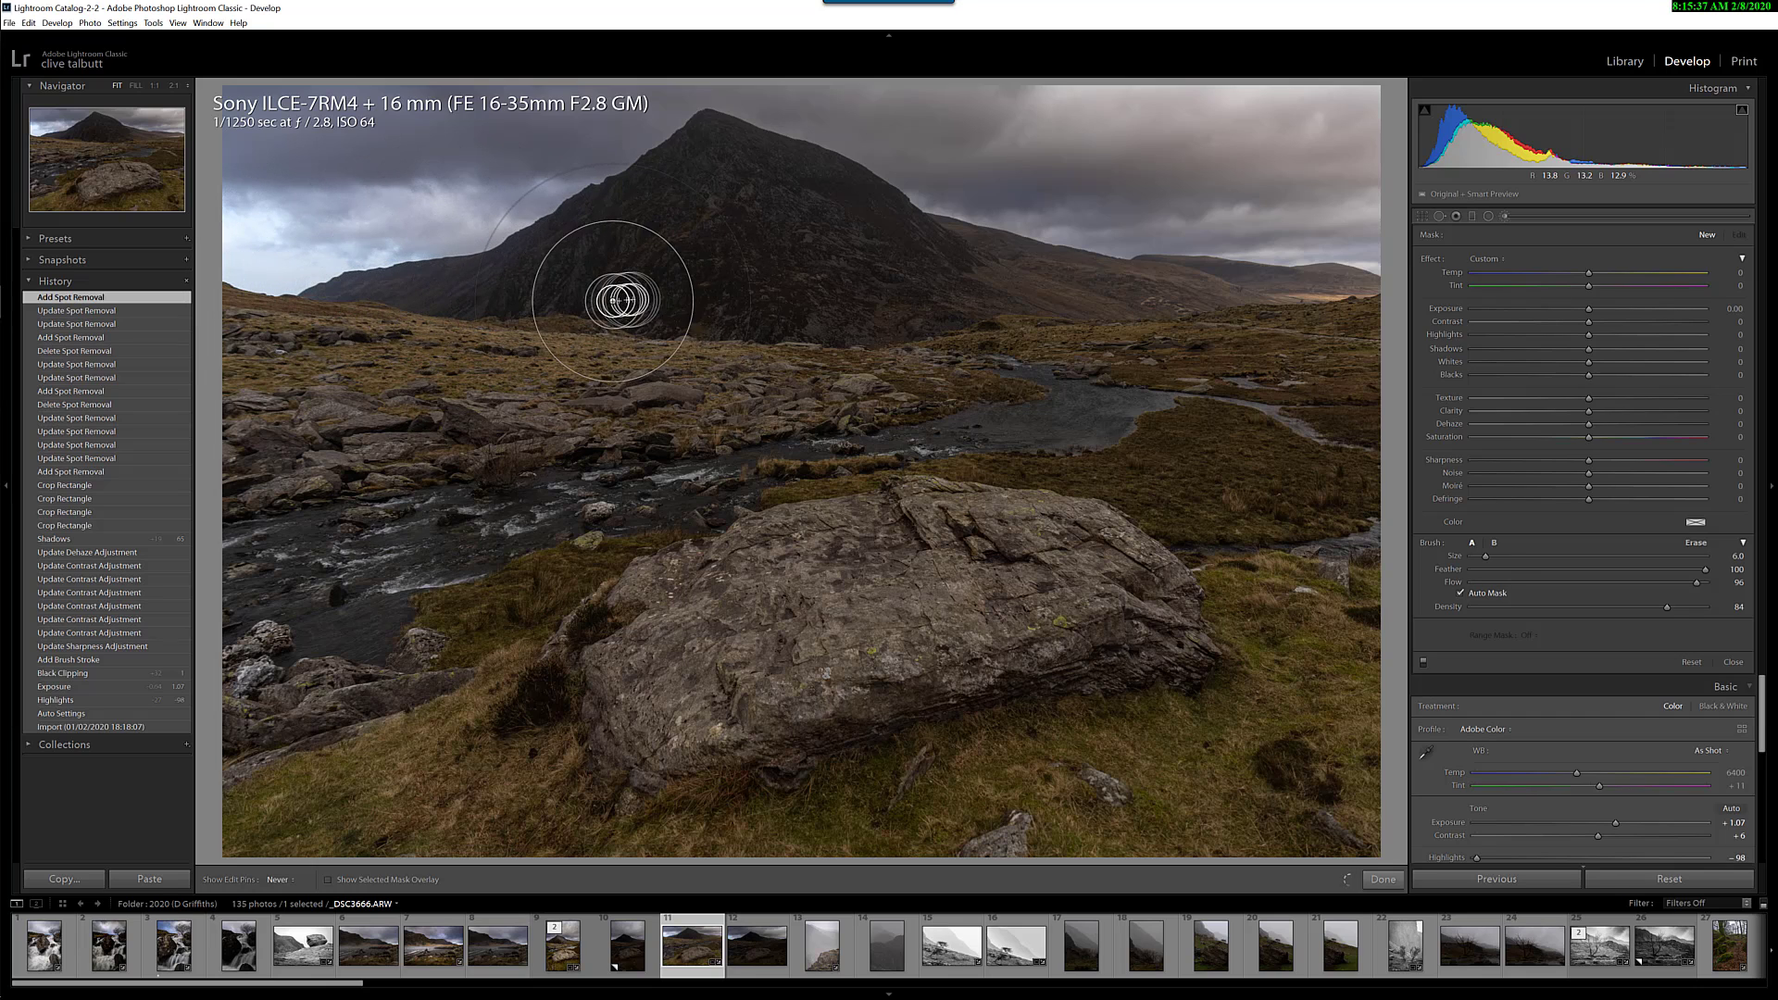
{"action": "left_click_drag", "start_coordinate": [681, 317], "coordinate": [734, 290]}
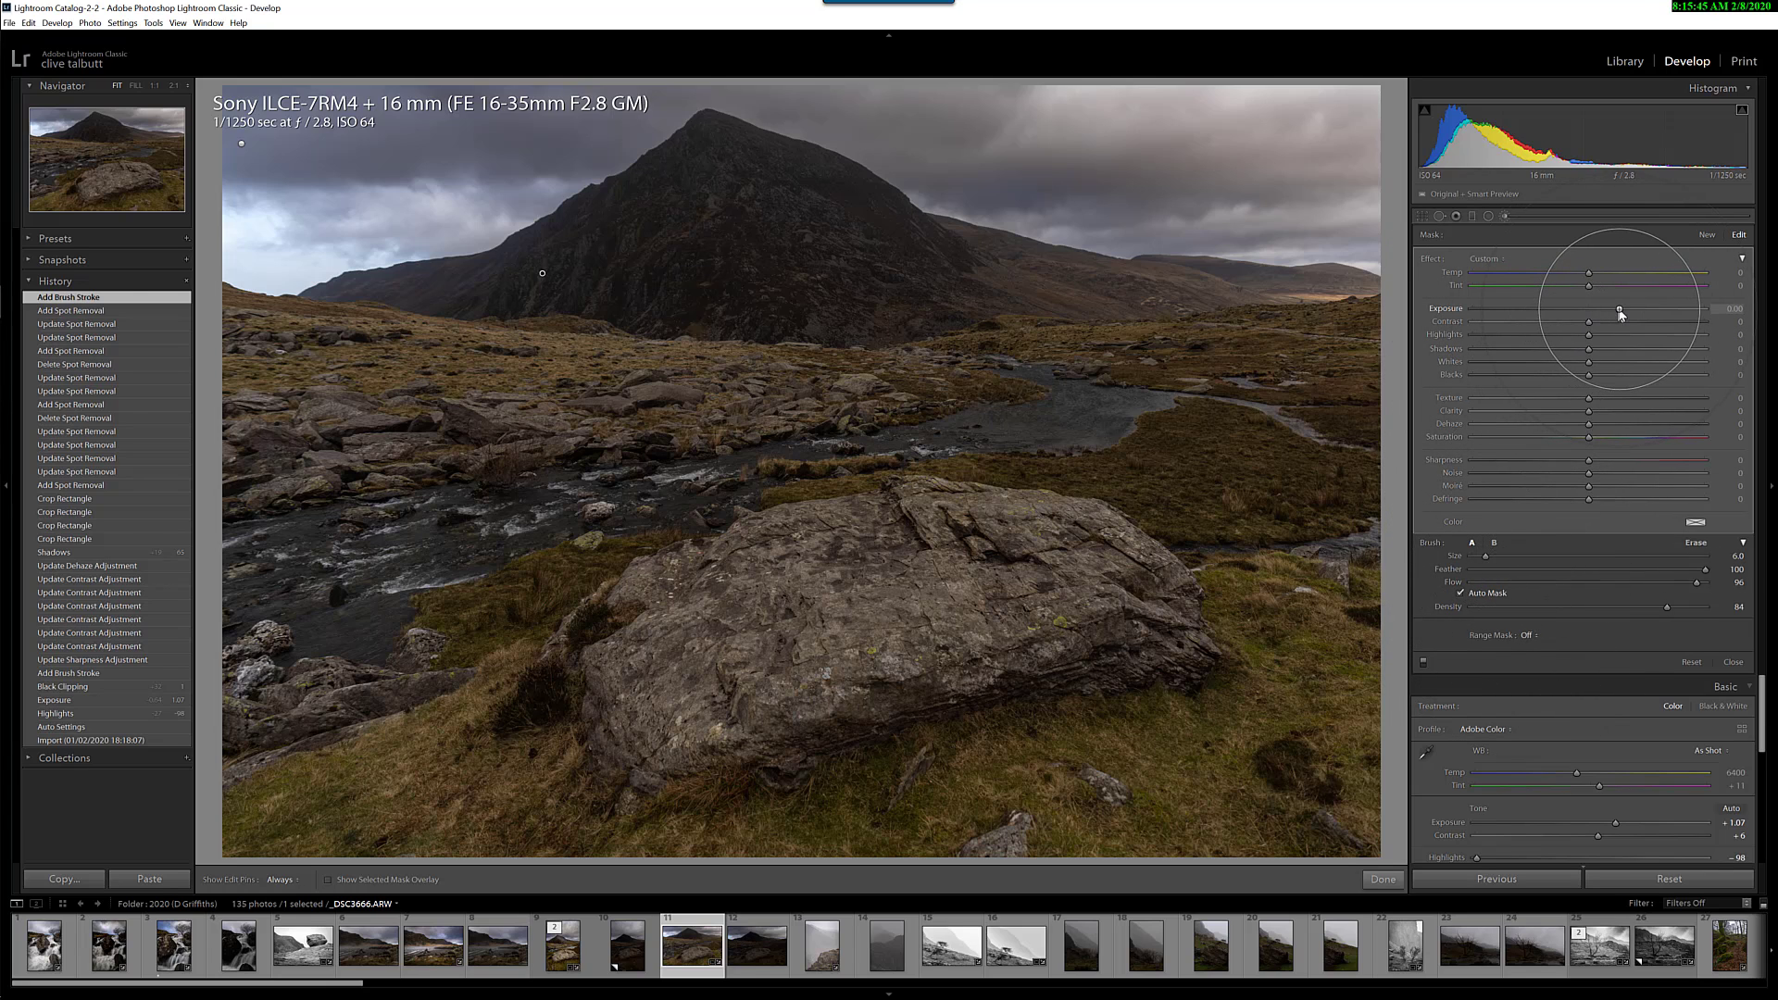
- Raise the mountain mask's exposure to 0.84 and extend the mask across the distant hills right of the mountain
{"action": "mouse_move", "coordinate": [1589, 309]}
{"action": "left_mouse_down"}
{"action": "mouse_move", "coordinate": [1639, 324]}
{"action": "mouse_move", "coordinate": [1589, 330]}
{"action": "mouse_move", "coordinate": [1628, 330]}
{"action": "mouse_move", "coordinate": [1613, 333]}
{"action": "left_mouse_up"}
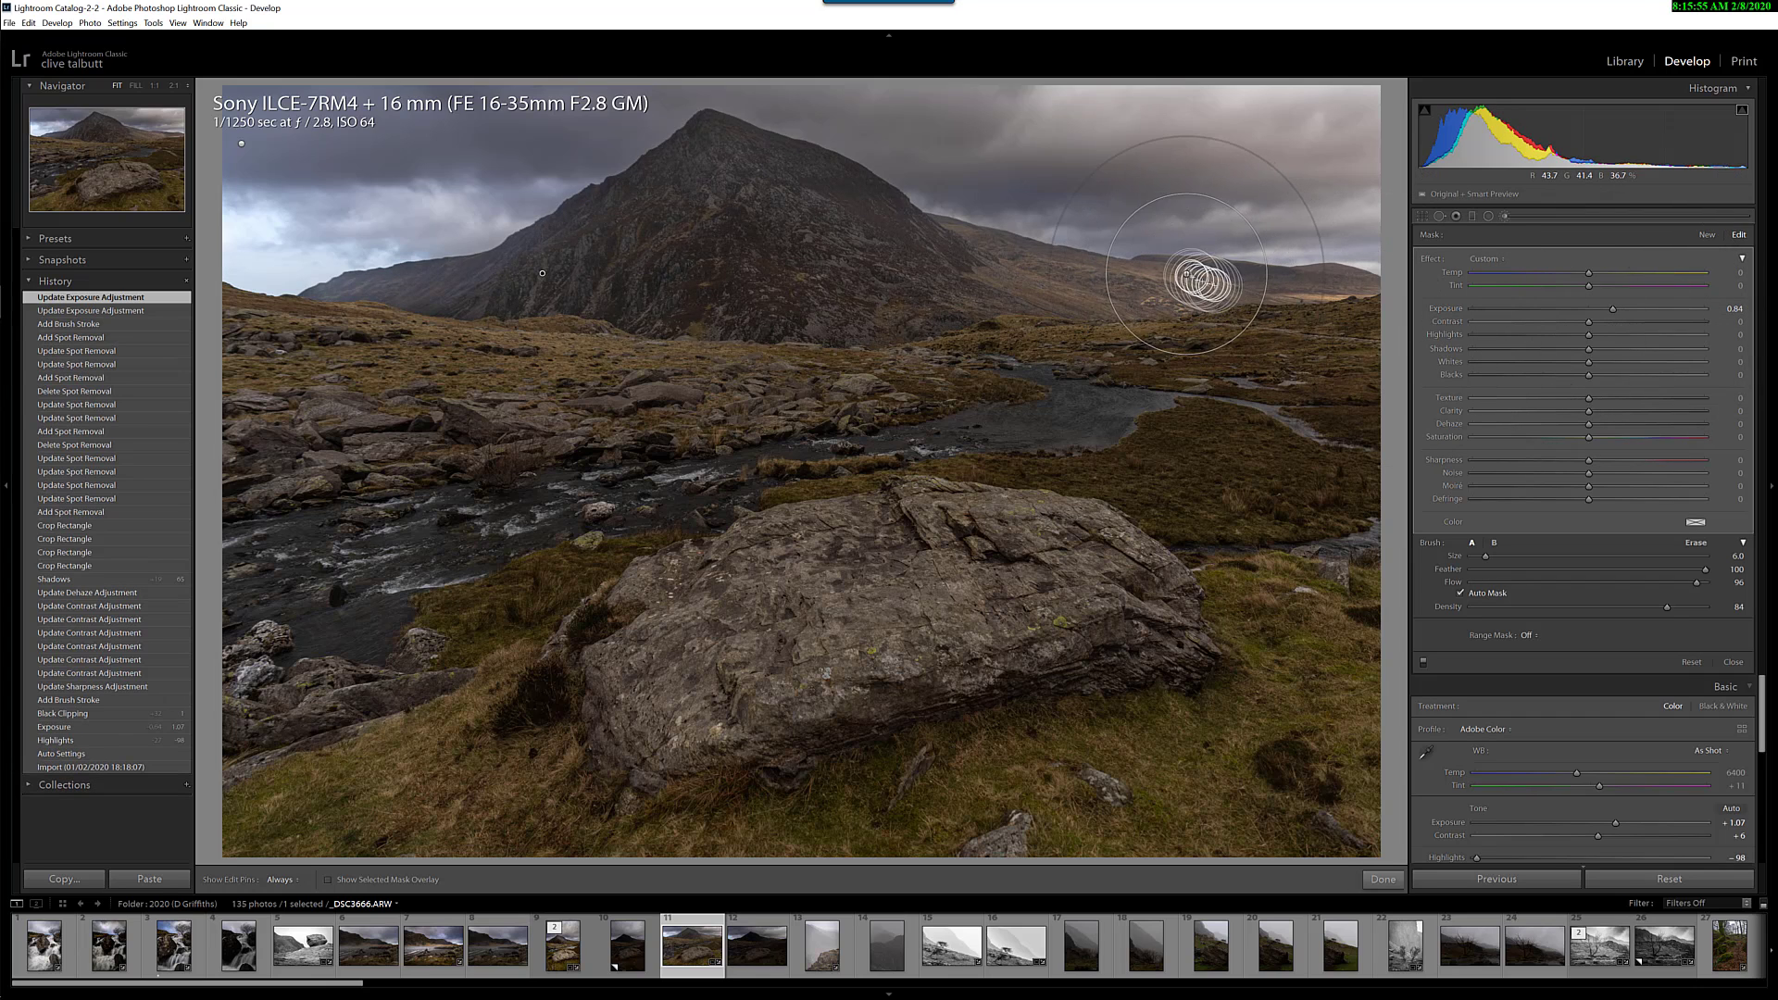
{"action": "key", "text": "h"}
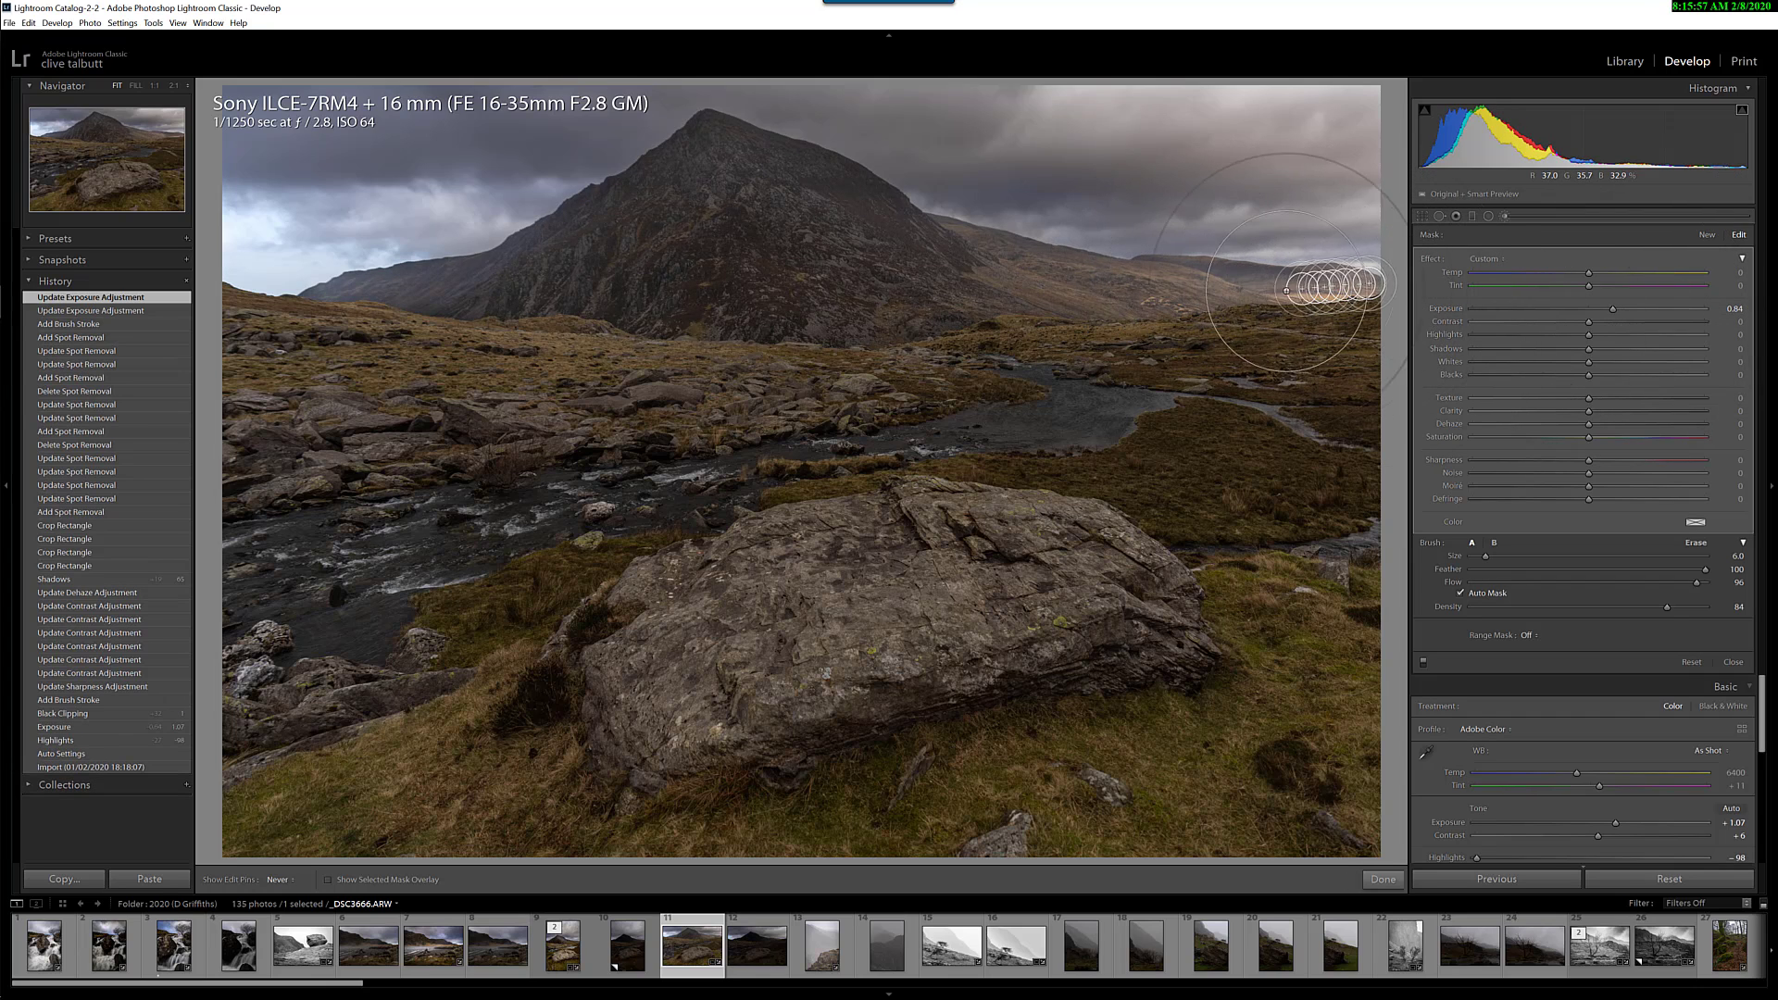
{"action": "left_click_drag", "start_coordinate": [1286, 290], "coordinate": [1043, 318]}
{"action": "key", "text": "h"}
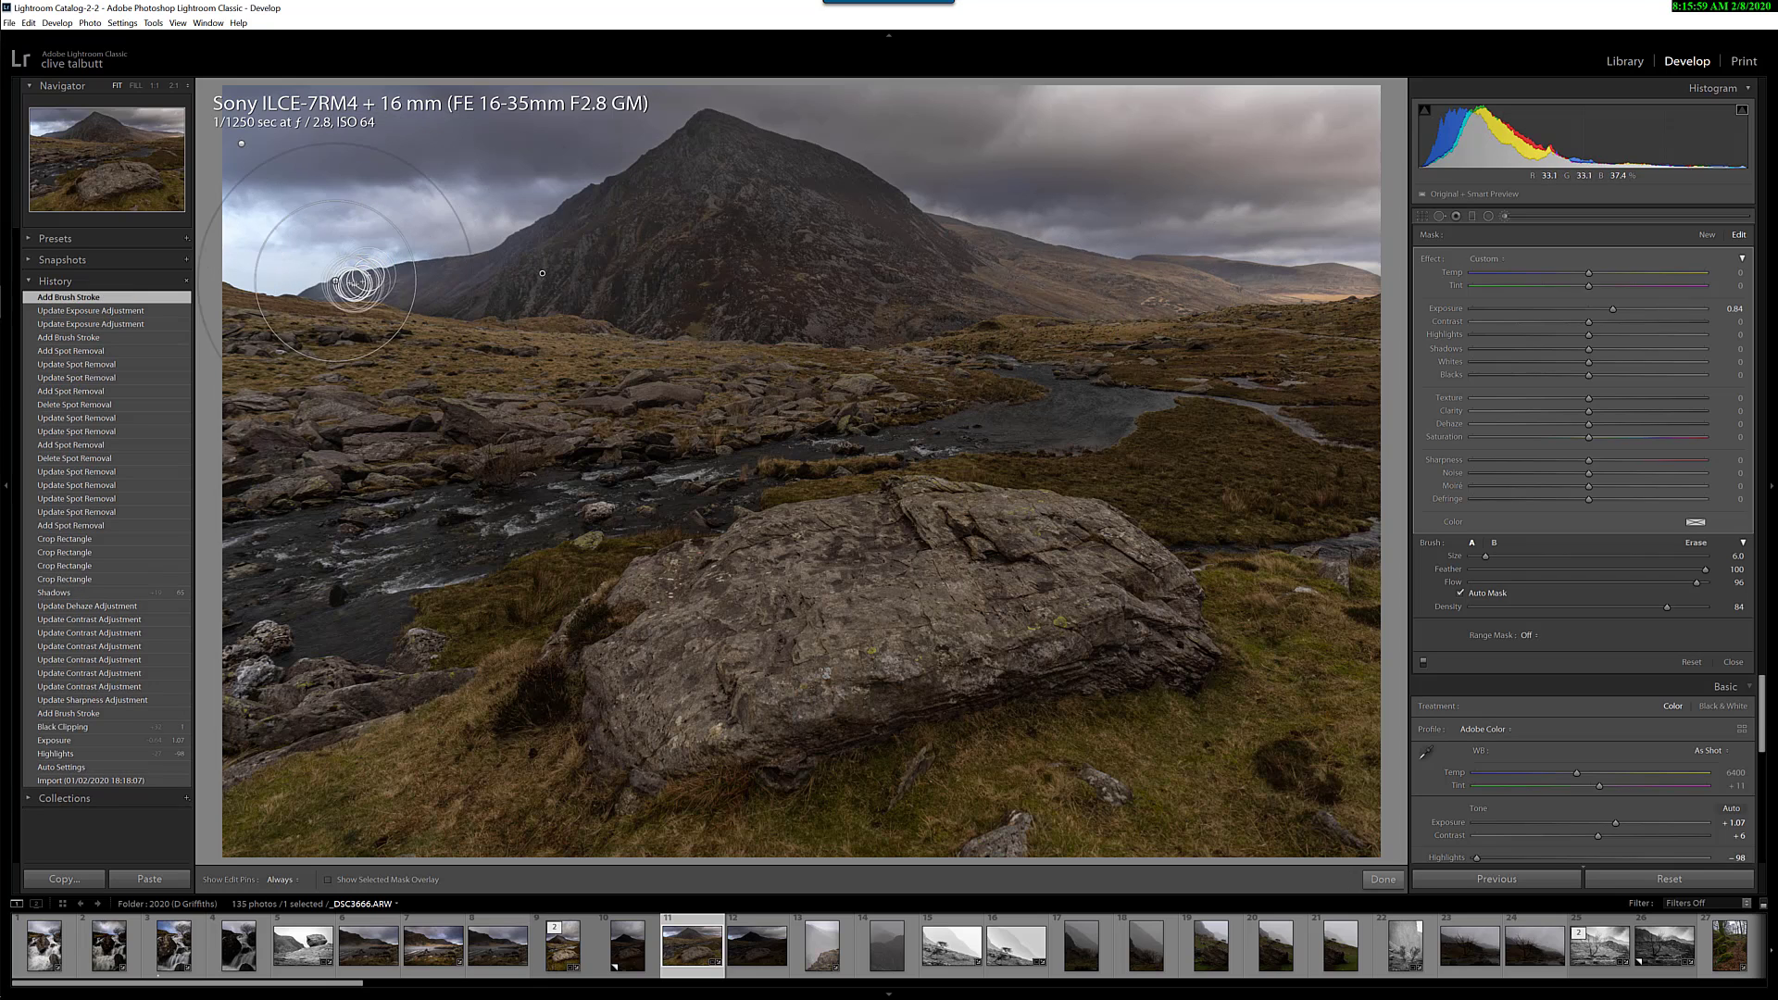
- Extend the mountain mask along the low ridge on the far left with brush size 3
{"action": "key", "text": "h"}
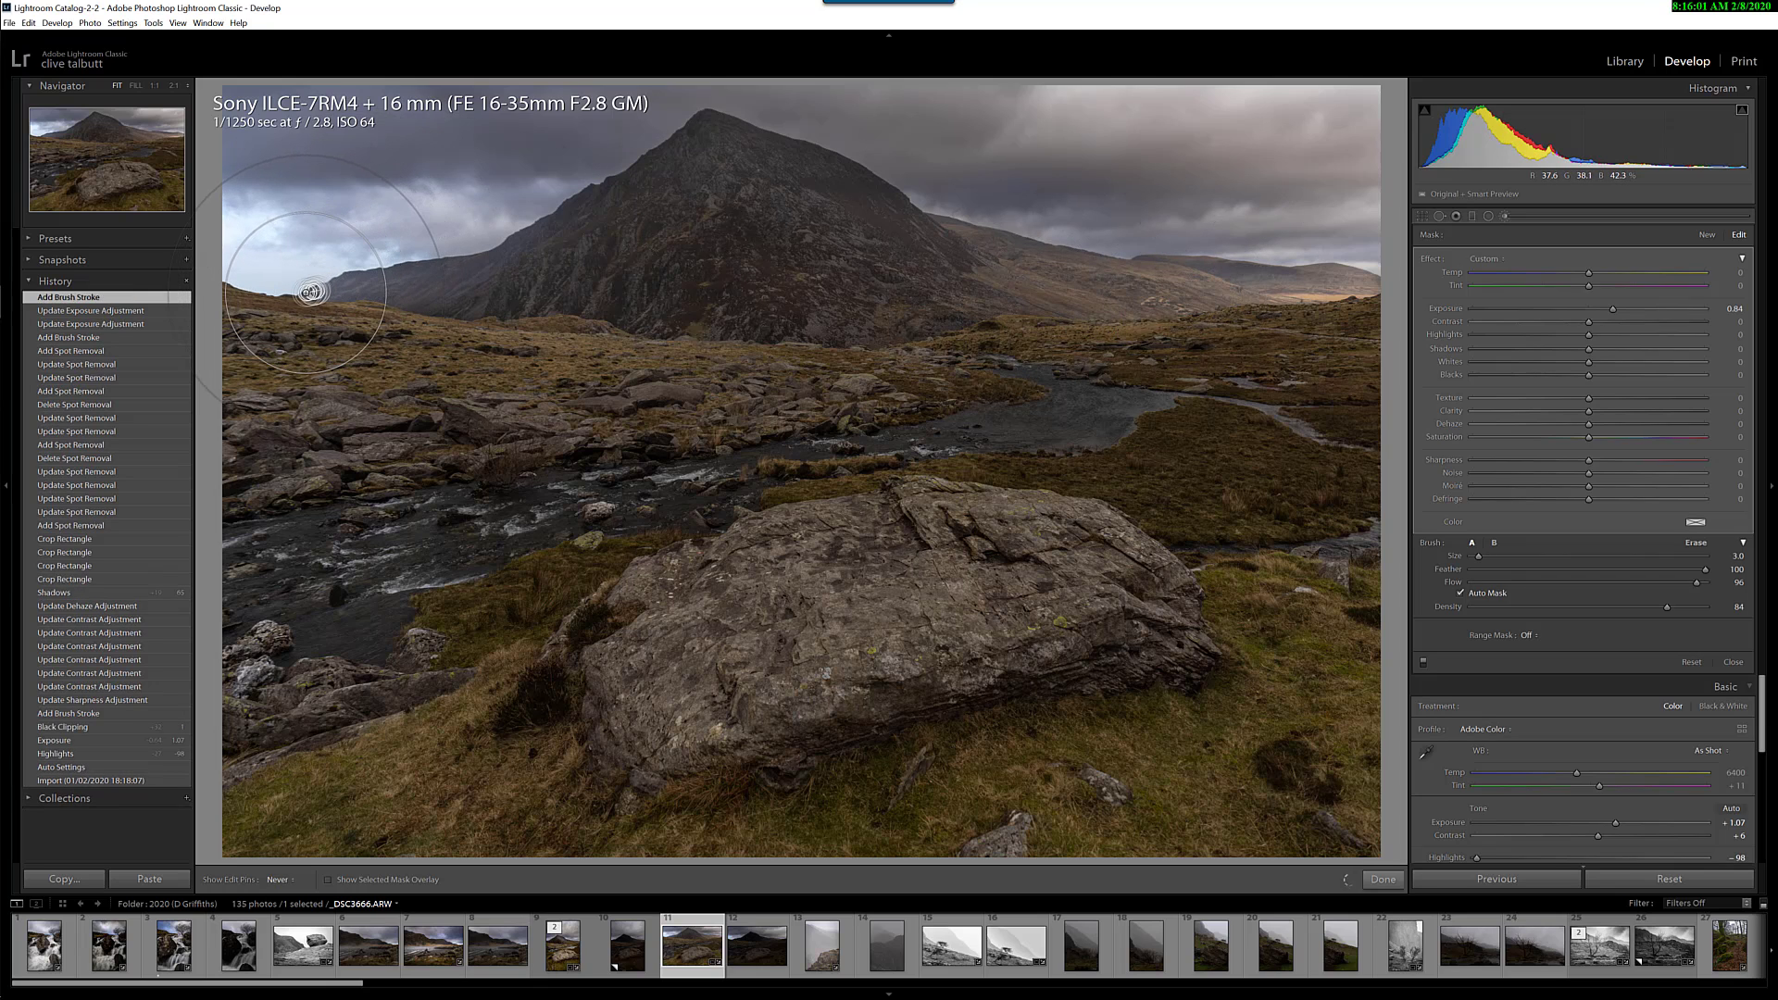
{"action": "mouse_move", "coordinate": [406, 310]}
{"action": "left_mouse_down"}
{"action": "mouse_move", "coordinate": [574, 304]}
{"action": "mouse_move", "coordinate": [465, 290]}
{"action": "left_mouse_up"}
{"action": "key", "text": "h"}
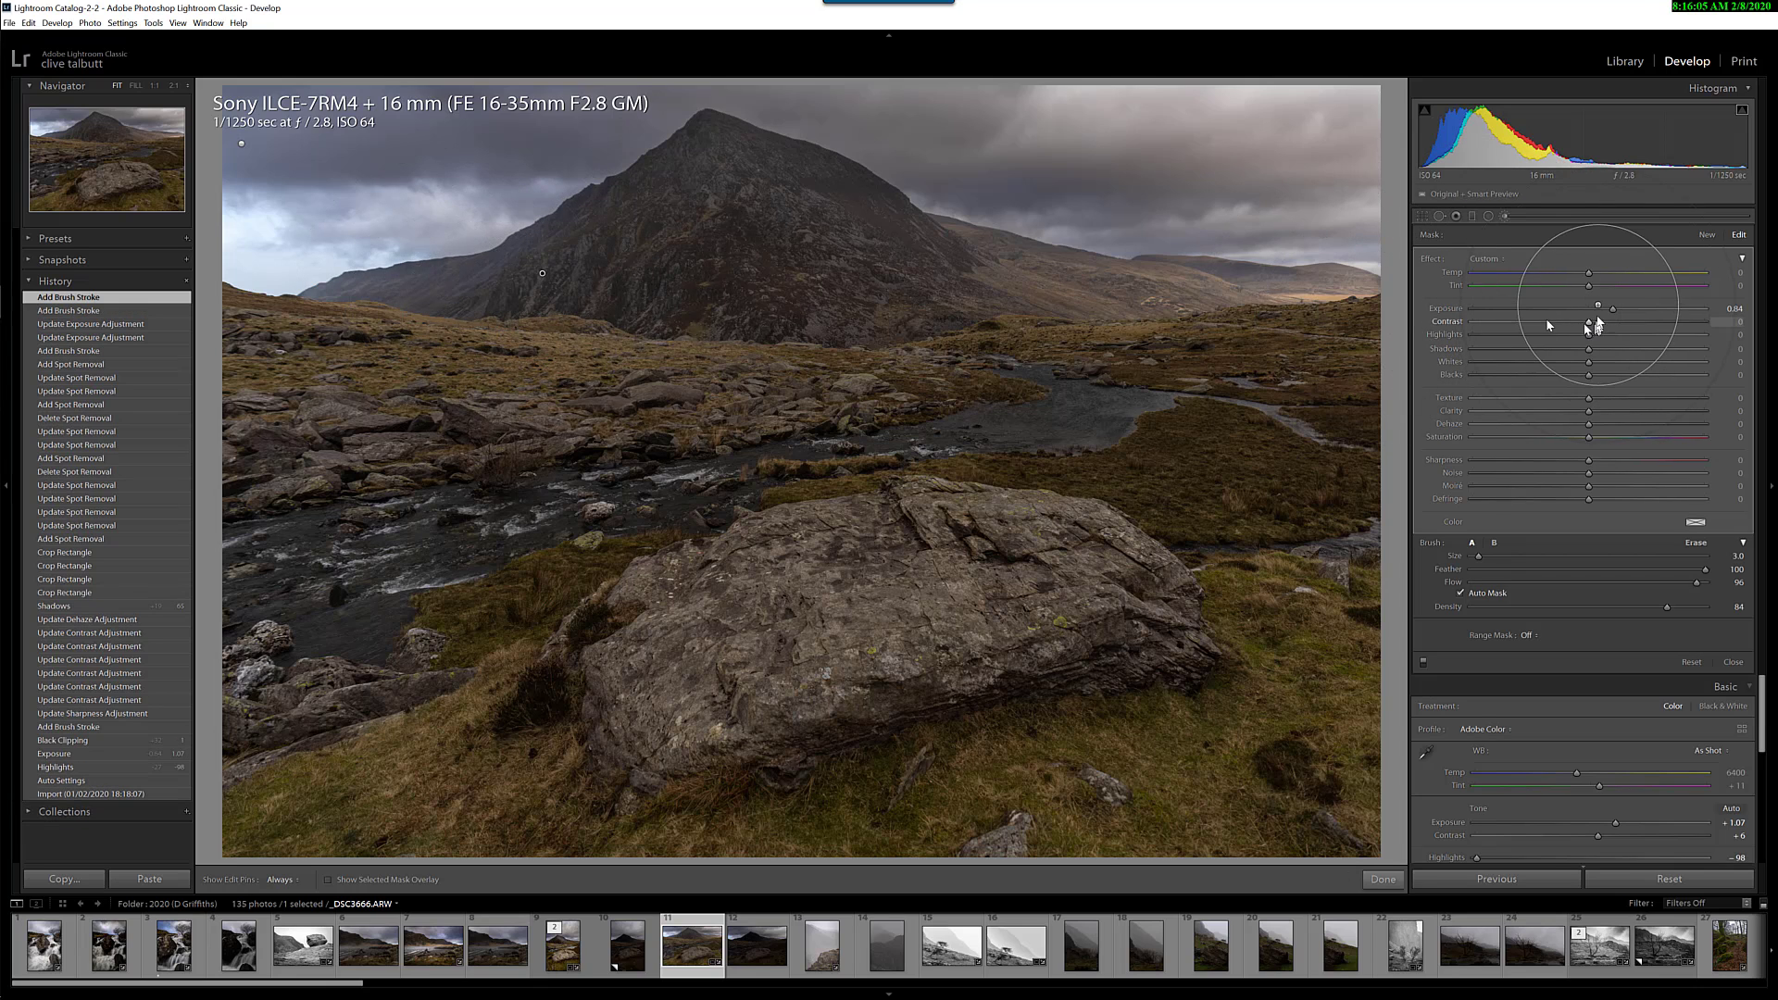
- Set the mountain mask to exposure 0.34, highlights -7, shadows 40 and dehaze 25
{"action": "left_click_drag", "start_coordinate": [1587, 312], "coordinate": [1601, 316]}
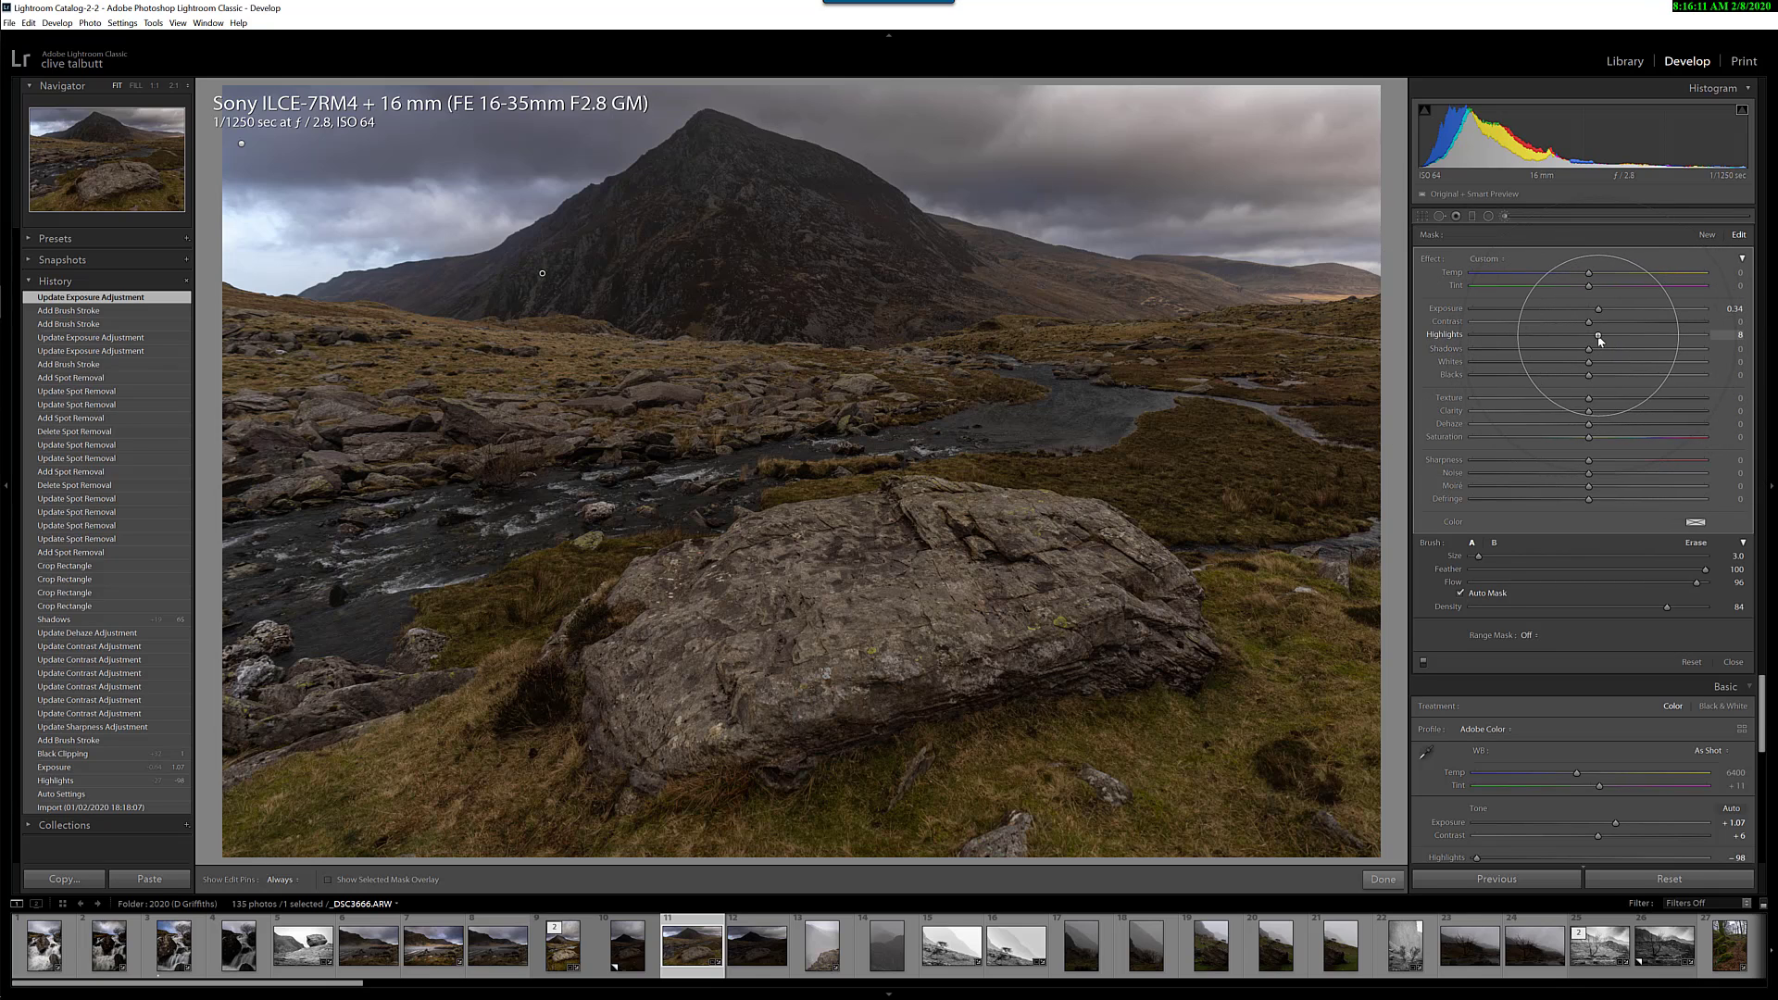
{"action": "left_click_drag", "start_coordinate": [1599, 341], "coordinate": [1632, 361]}
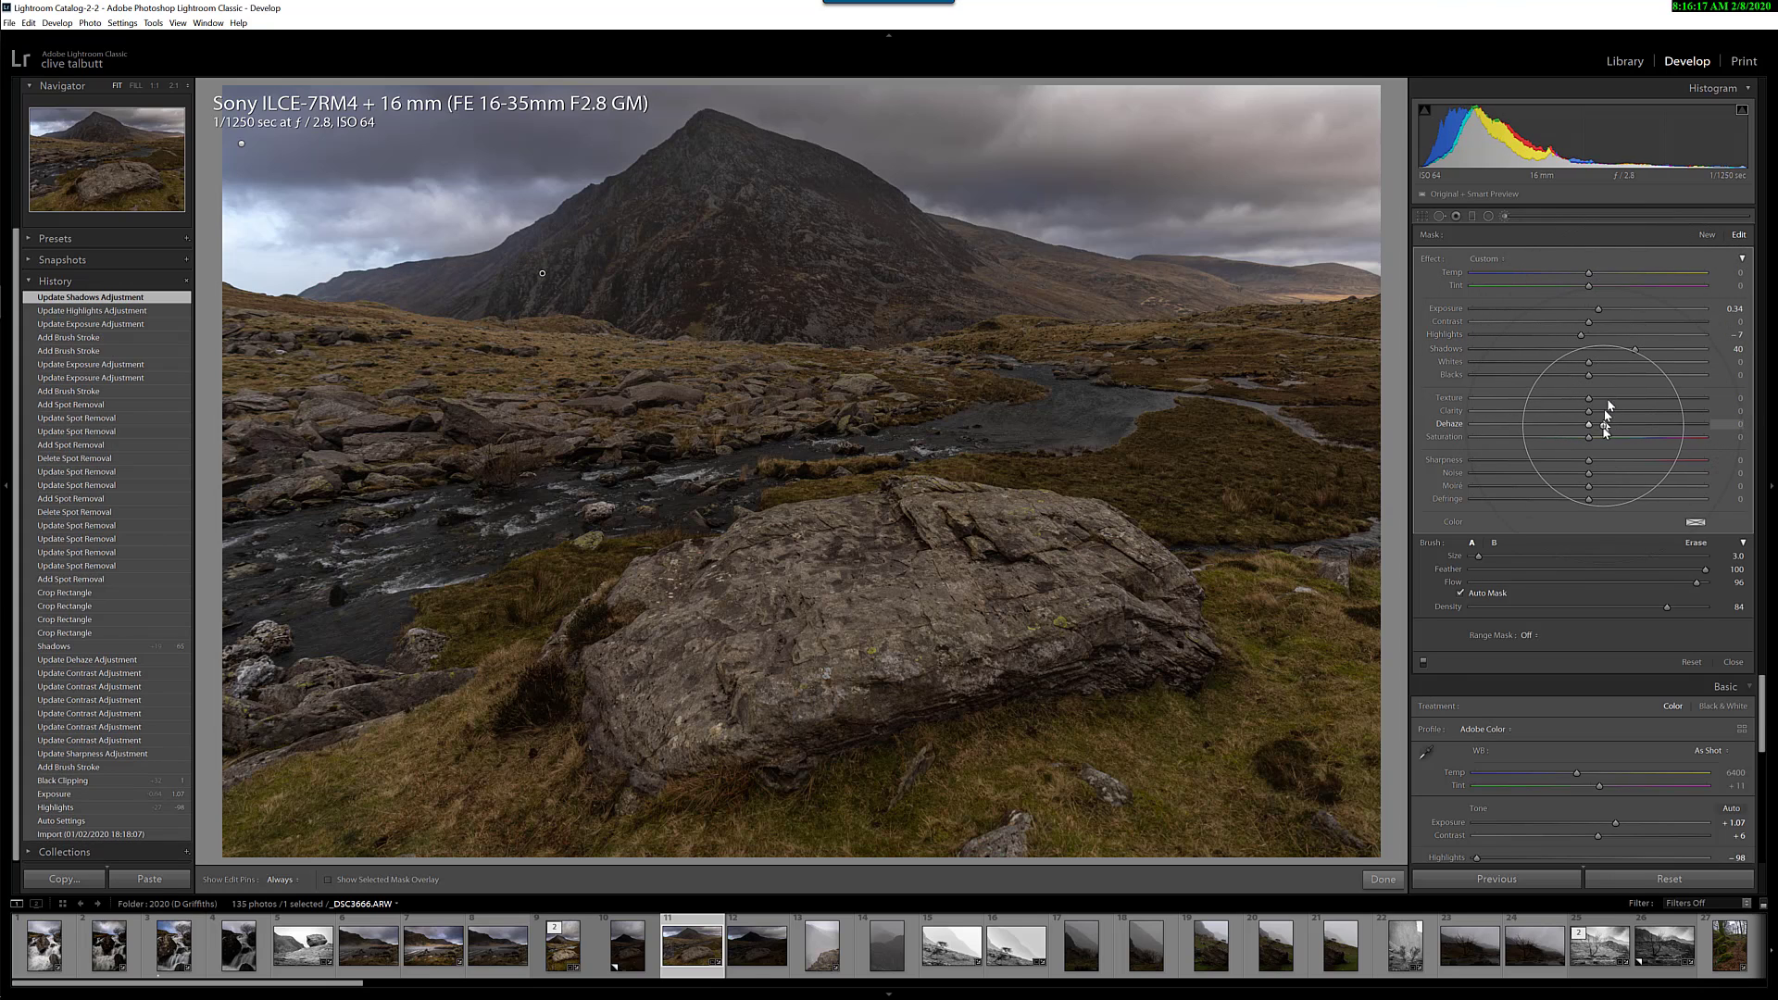
{"action": "left_click_drag", "start_coordinate": [1604, 429], "coordinate": [1618, 428]}
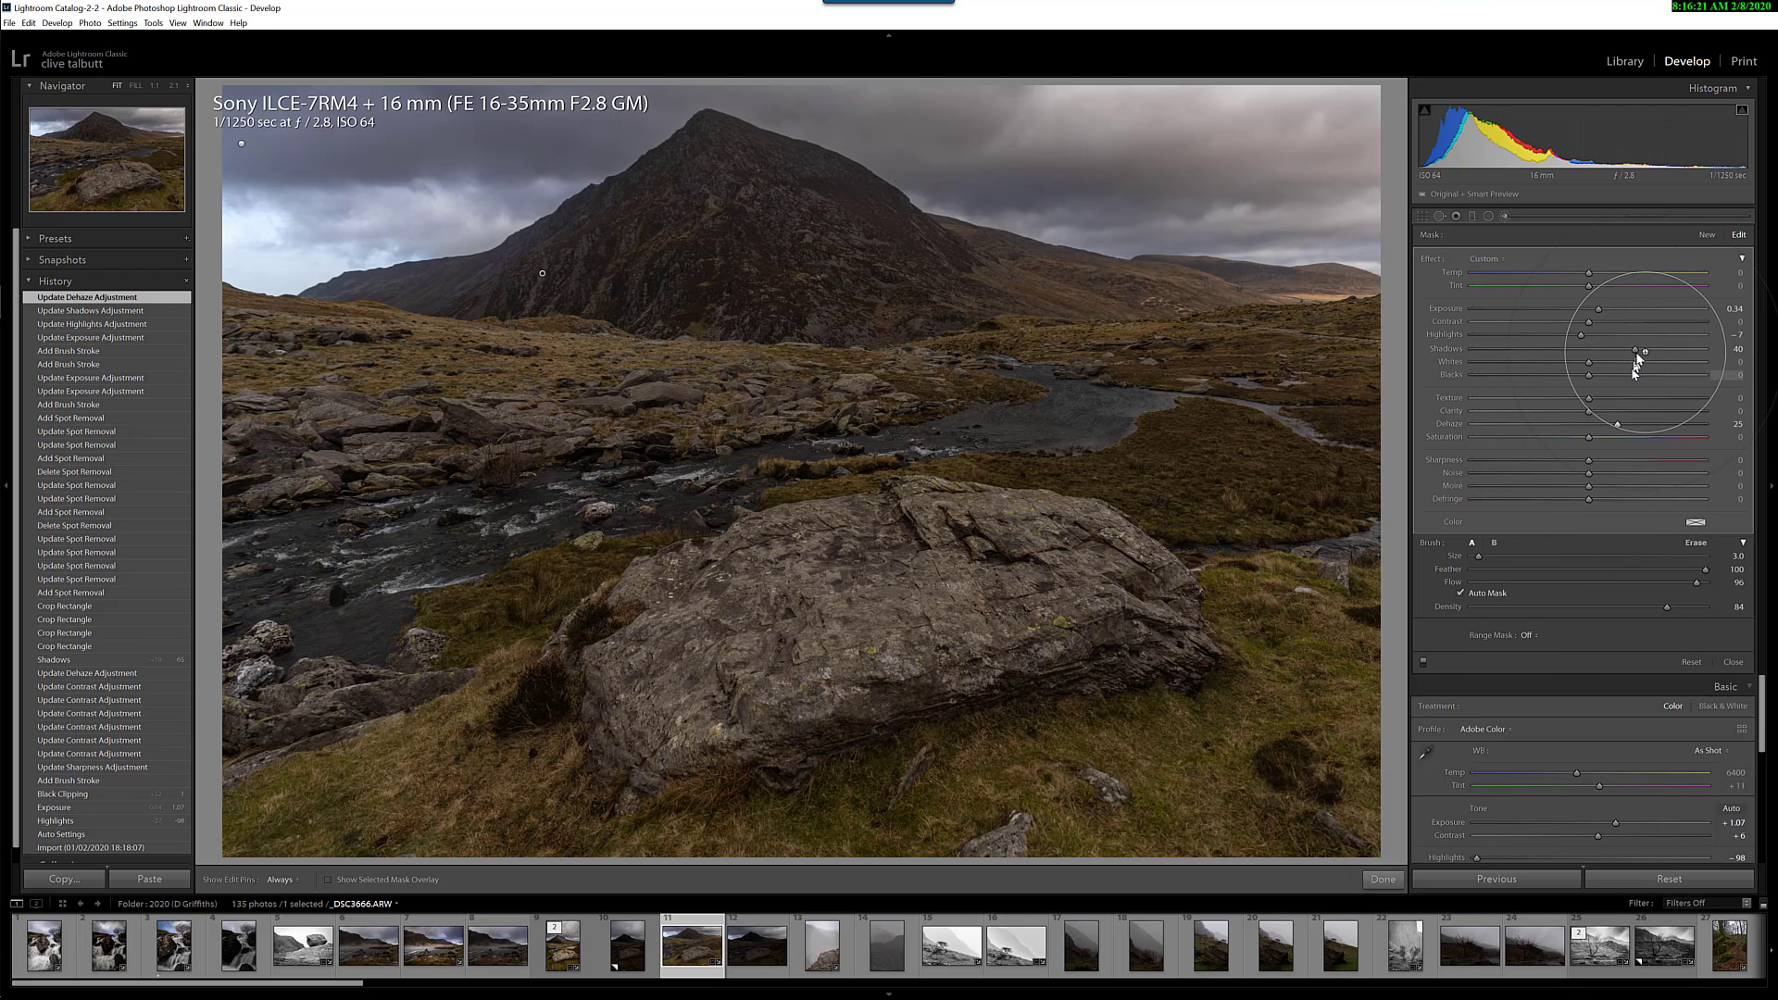
- Set the mountain mask's shadows to 52, whites to 38 and clarity to 12, and close the Adjustment Brush
{"action": "left_click_drag", "start_coordinate": [1650, 354], "coordinate": [1636, 370]}
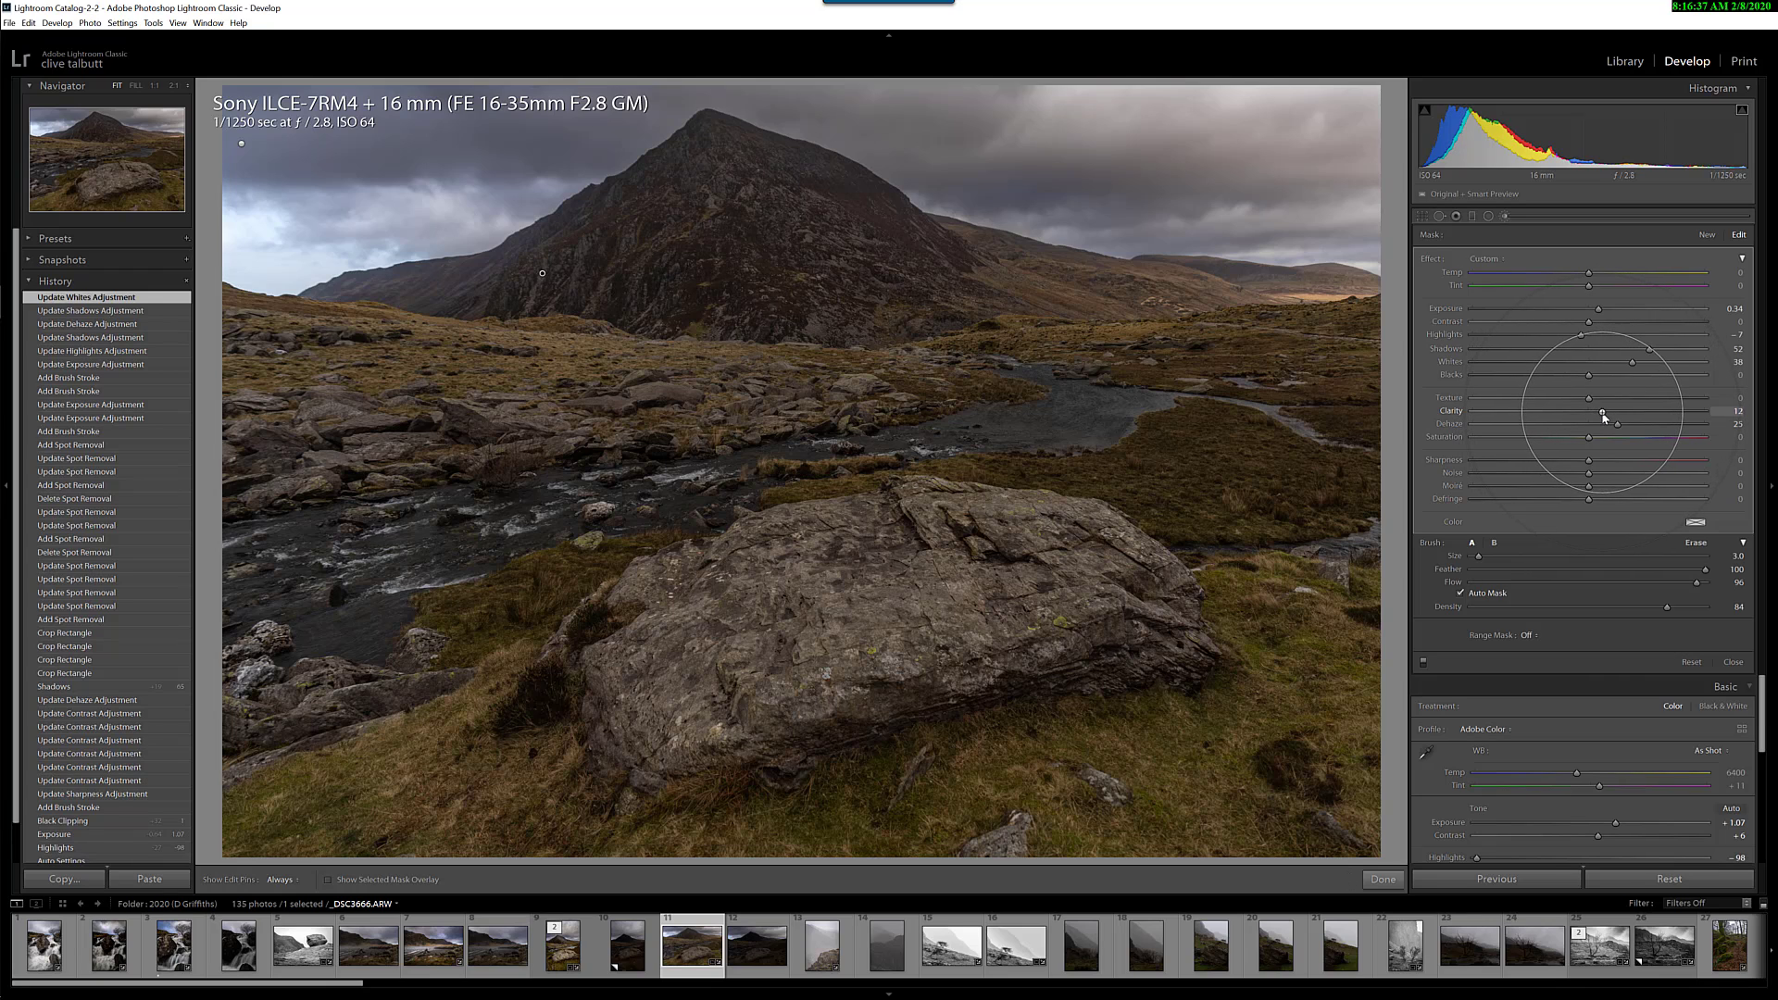
{"action": "left_click", "coordinate": [1603, 414]}
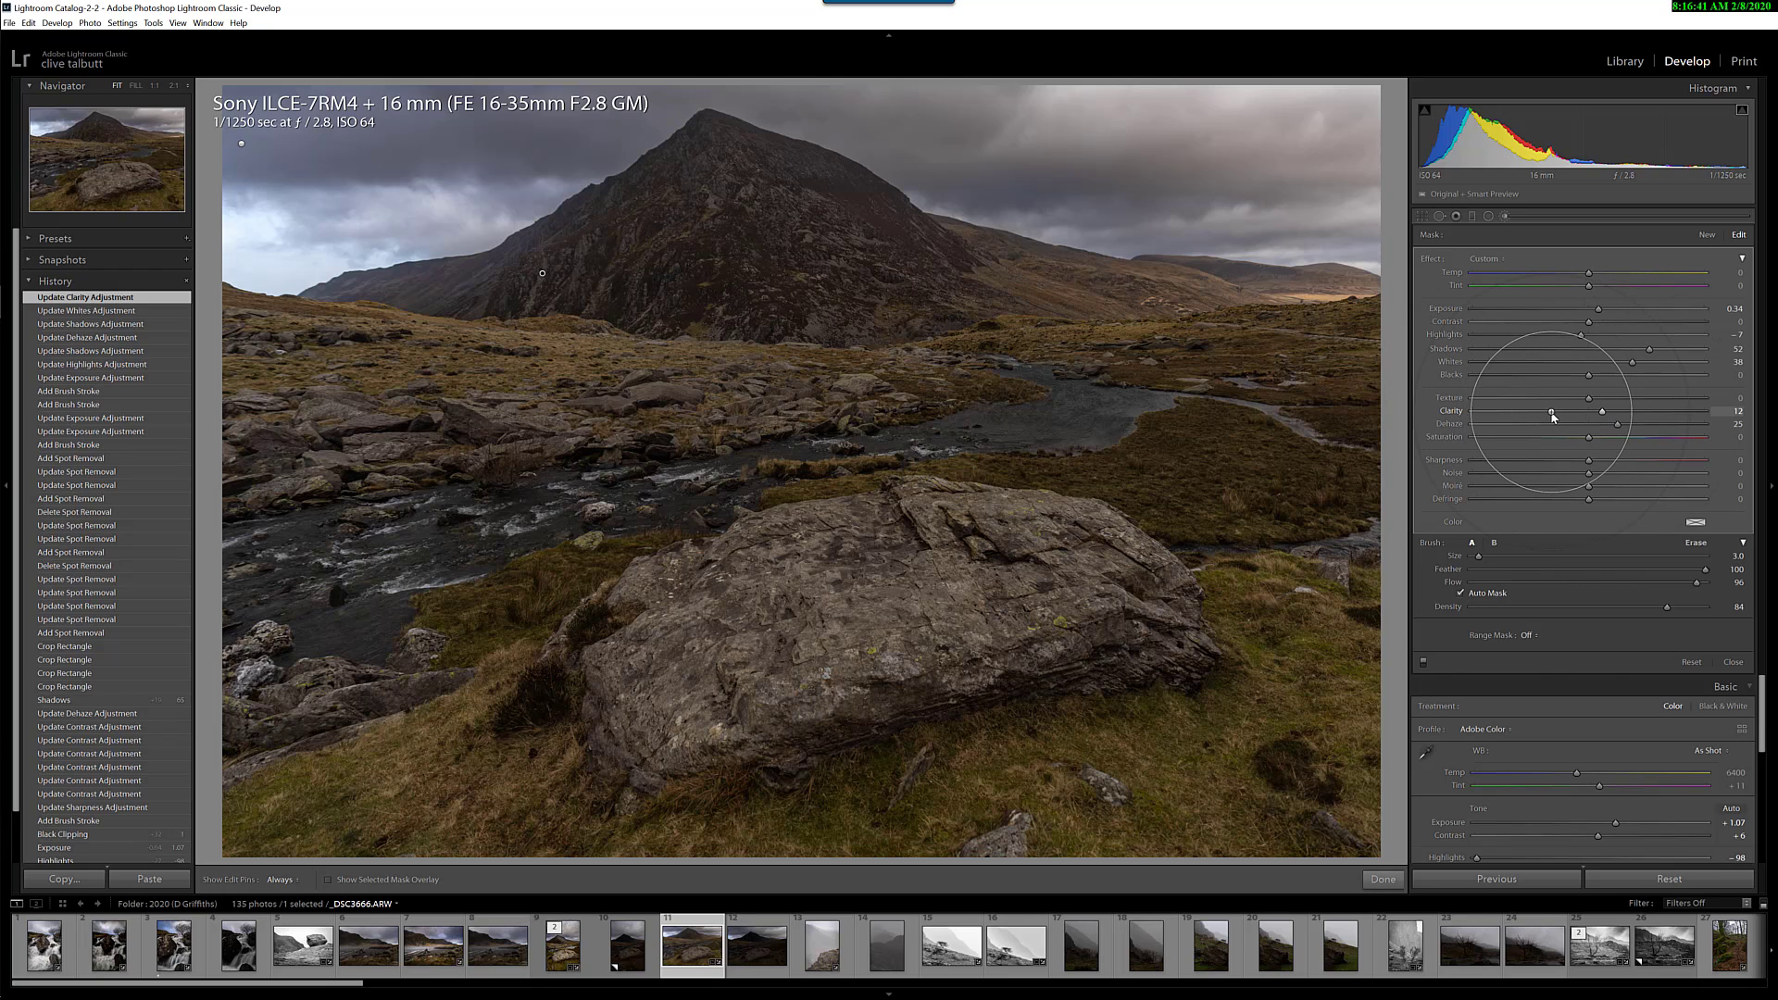
{"action": "left_click", "coordinate": [1505, 216]}
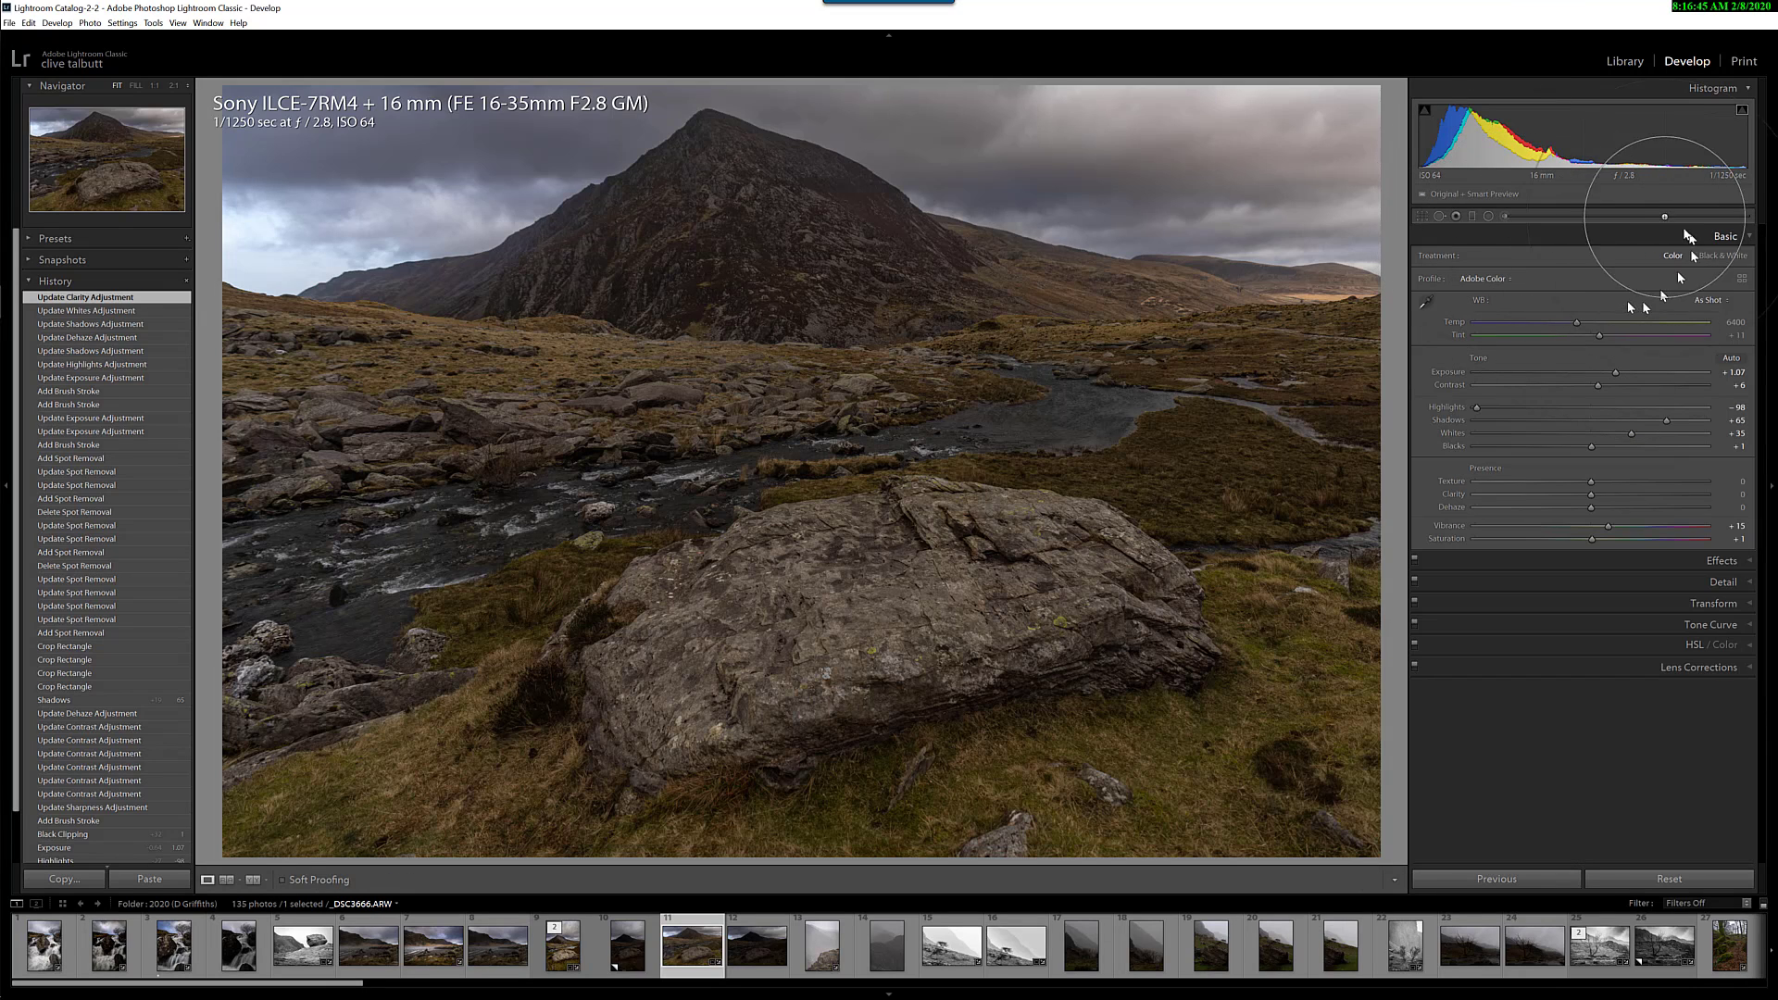
- Paint a second Adjustment Brush mask over the mountain's face and right-hand slope with size 10, feather 79, flow 70 and density 70
{"action": "left_click", "coordinate": [1502, 214]}
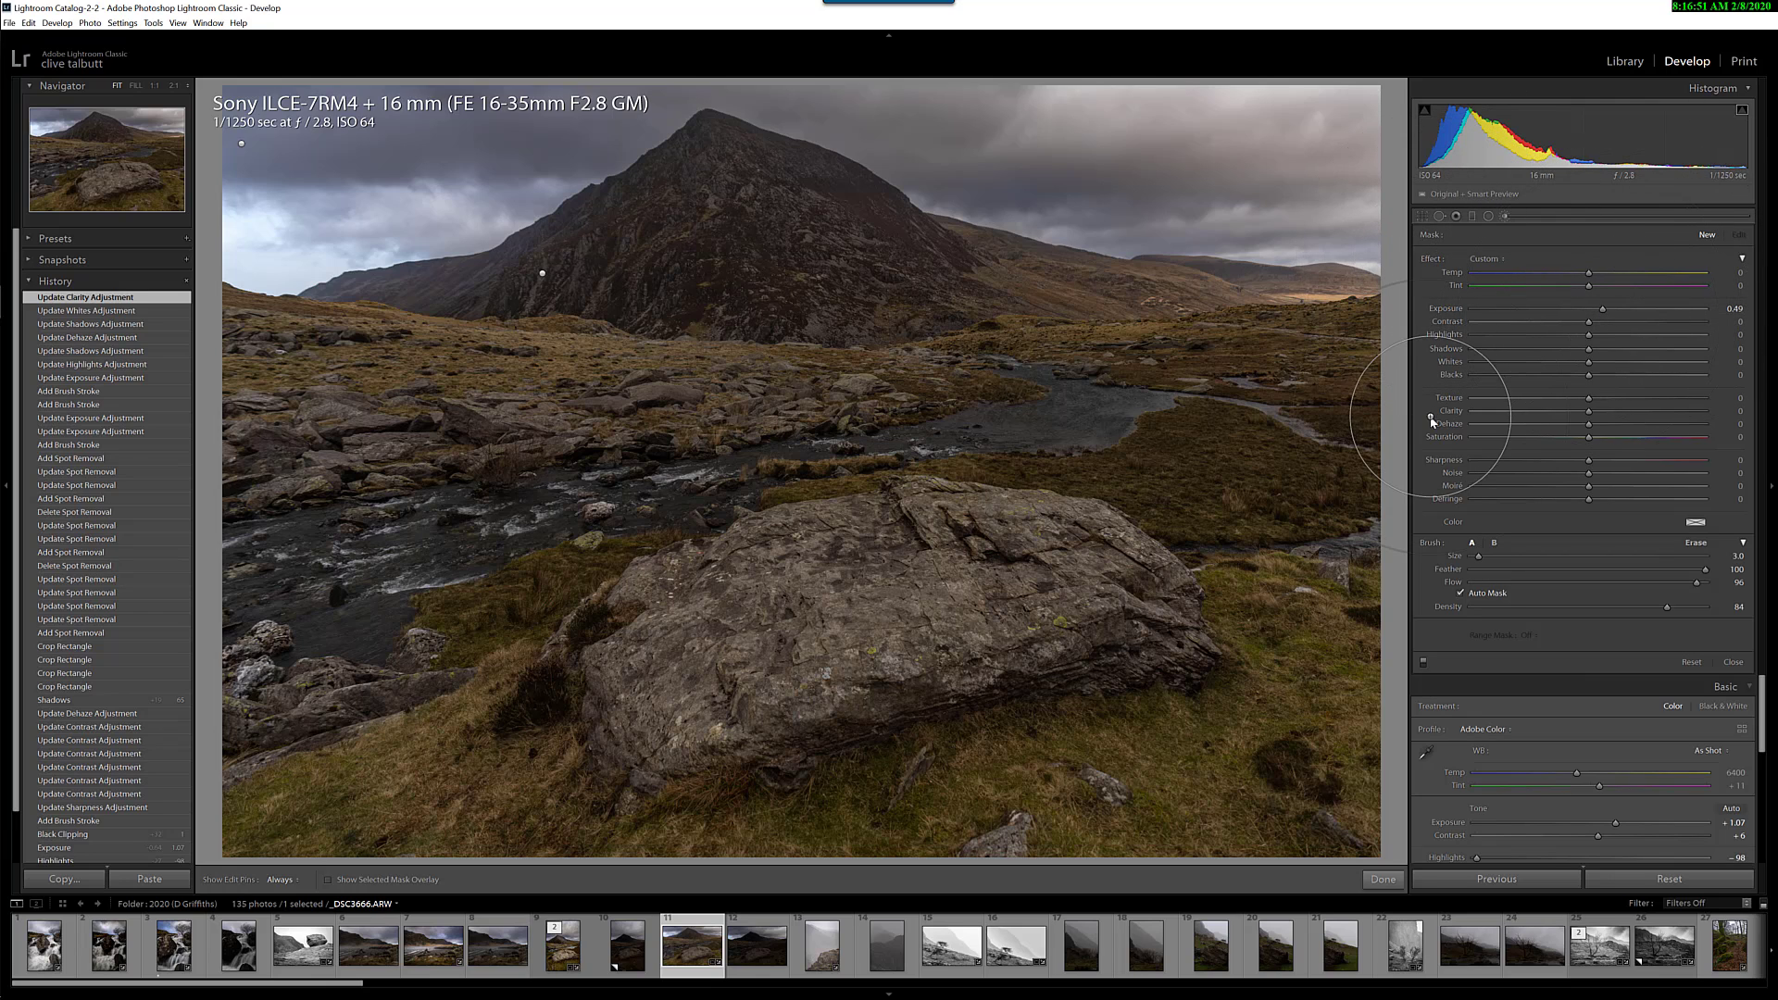
{"action": "scroll", "coordinate": [738, 180], "scroll_direction": "up", "scroll_amount": 4}
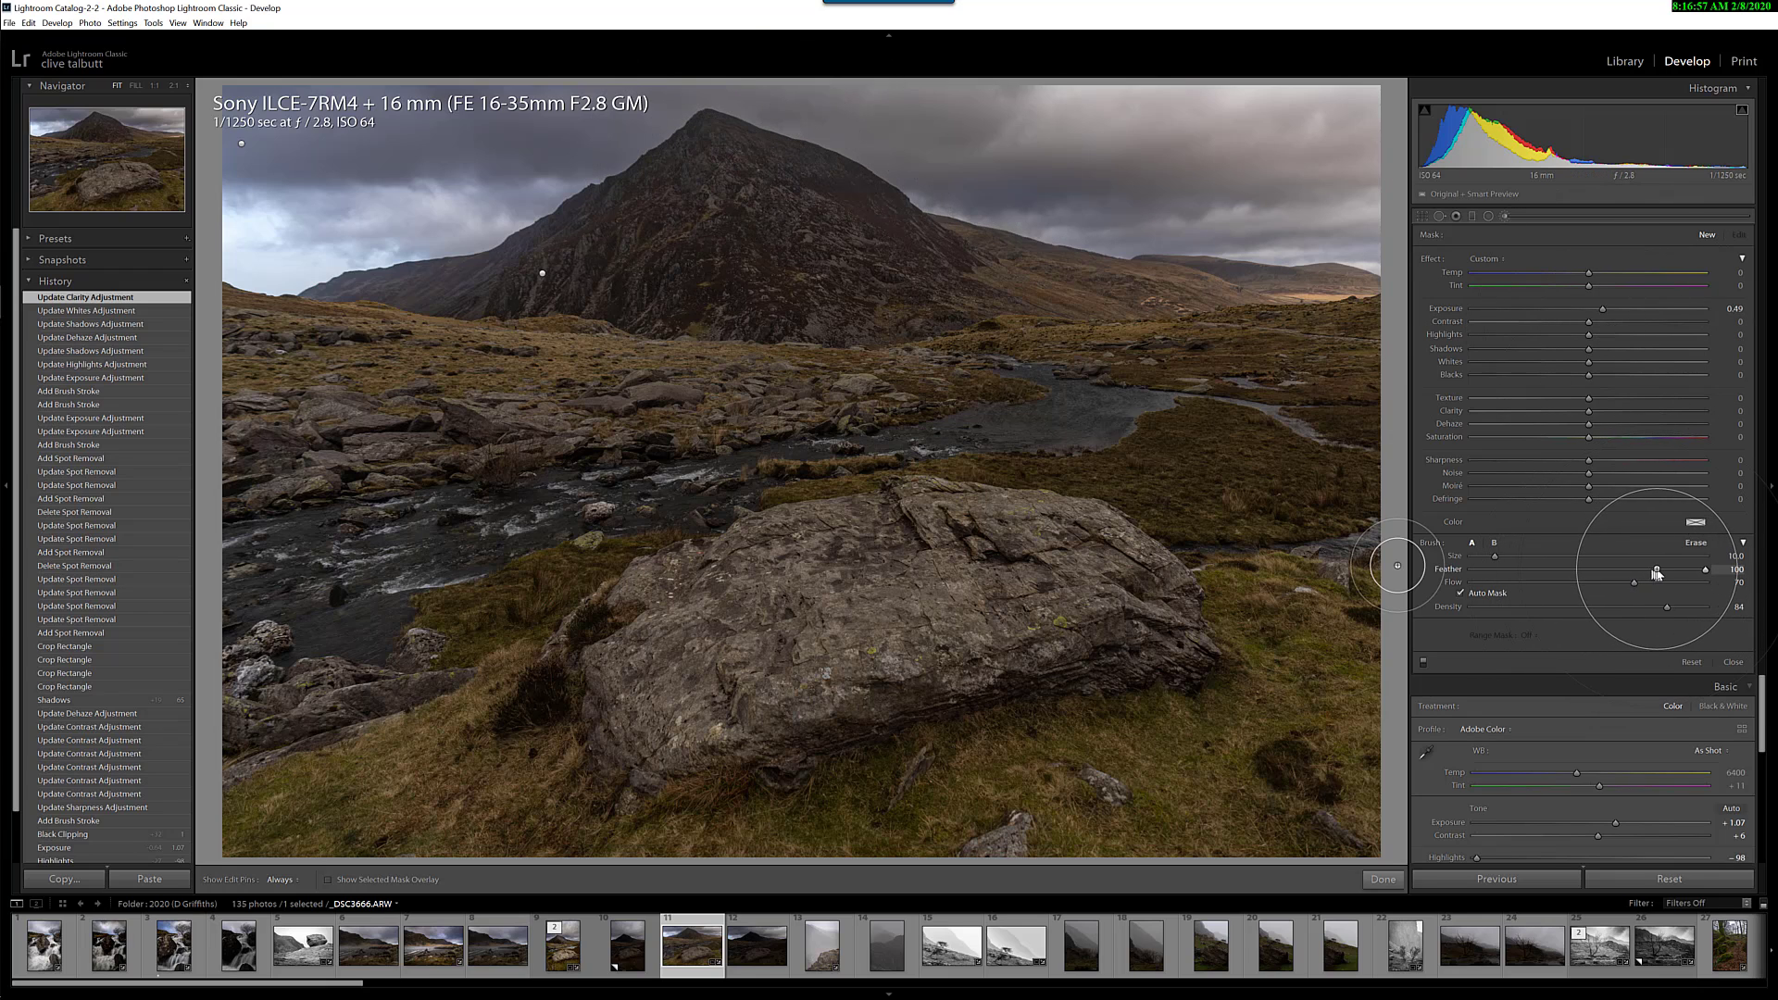
{"action": "left_click", "coordinate": [1635, 607]}
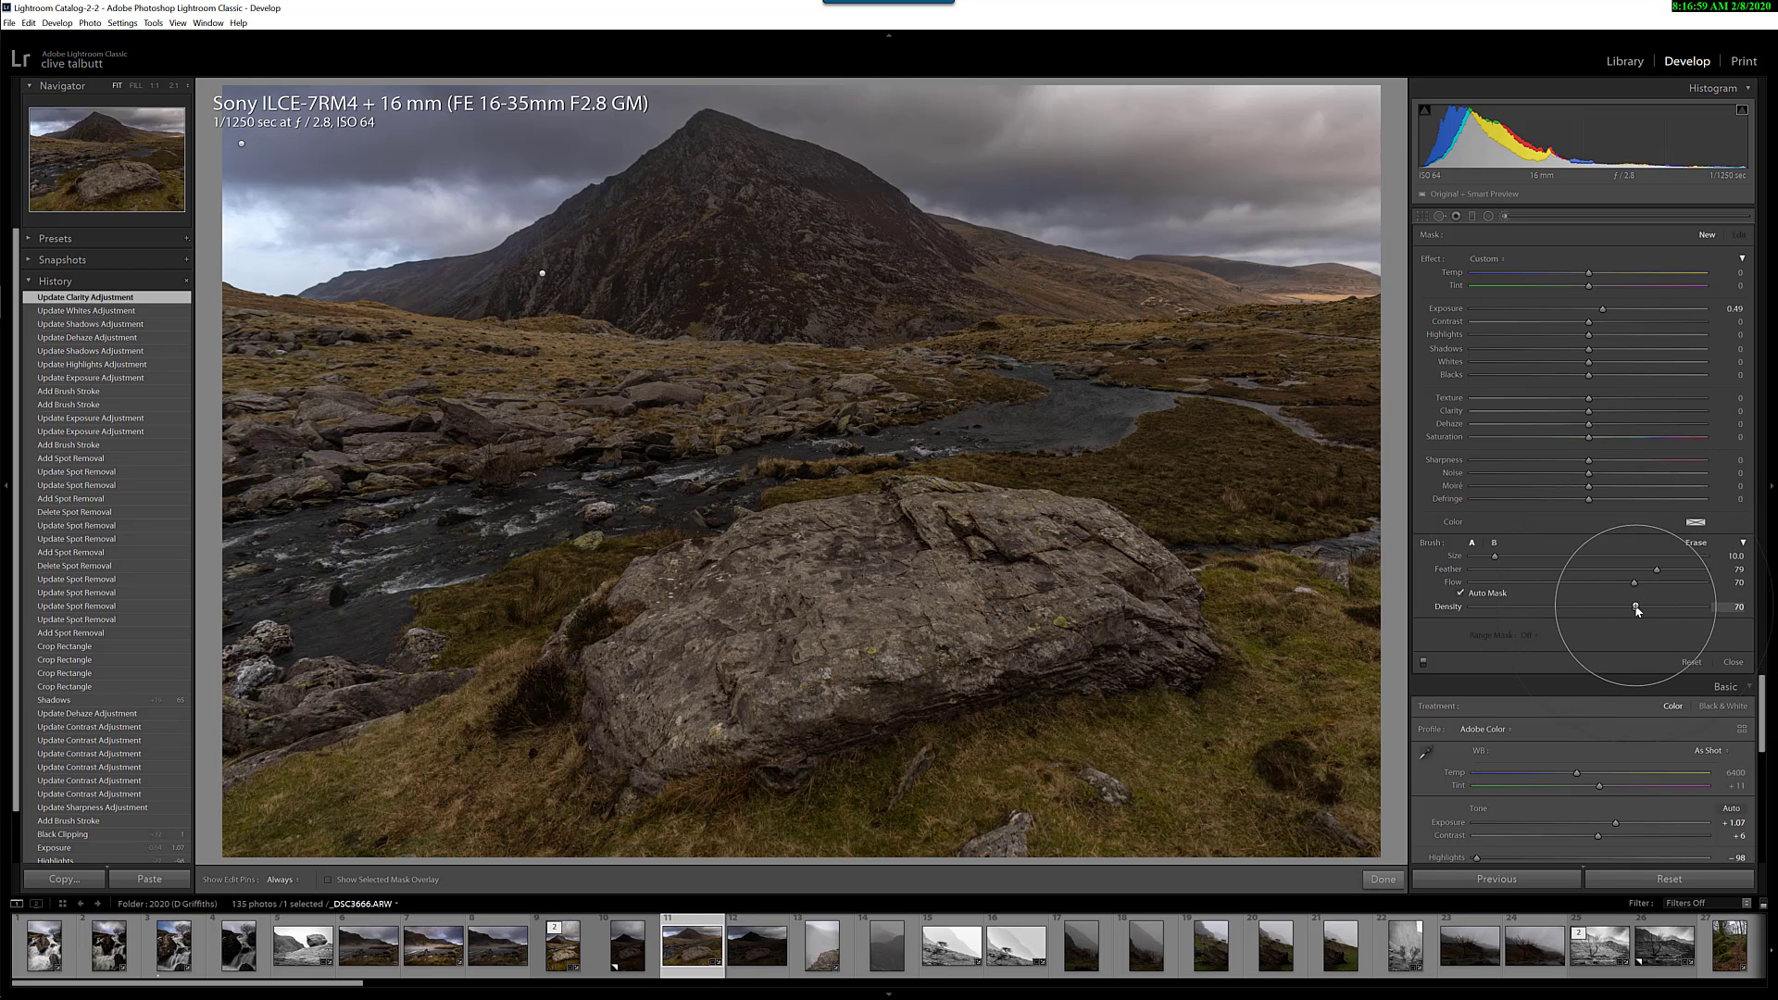
{"action": "key", "text": "h"}
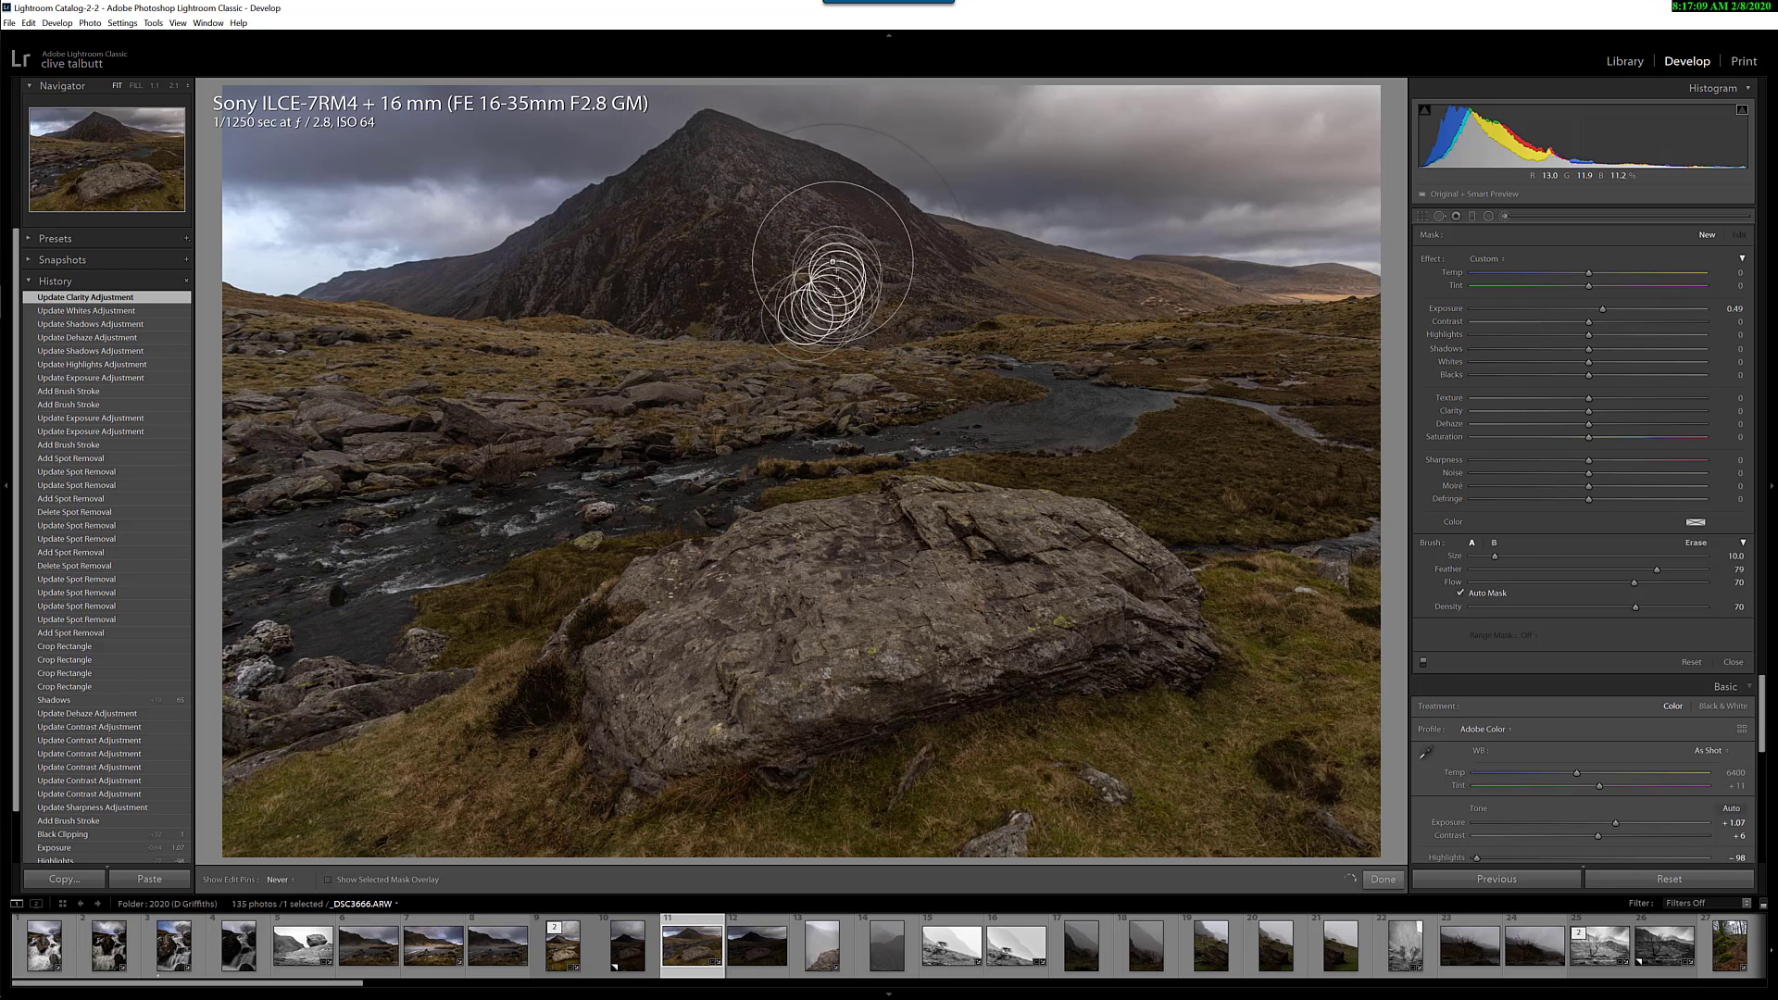
{"action": "left_click_drag", "start_coordinate": [805, 243], "coordinate": [1203, 278]}
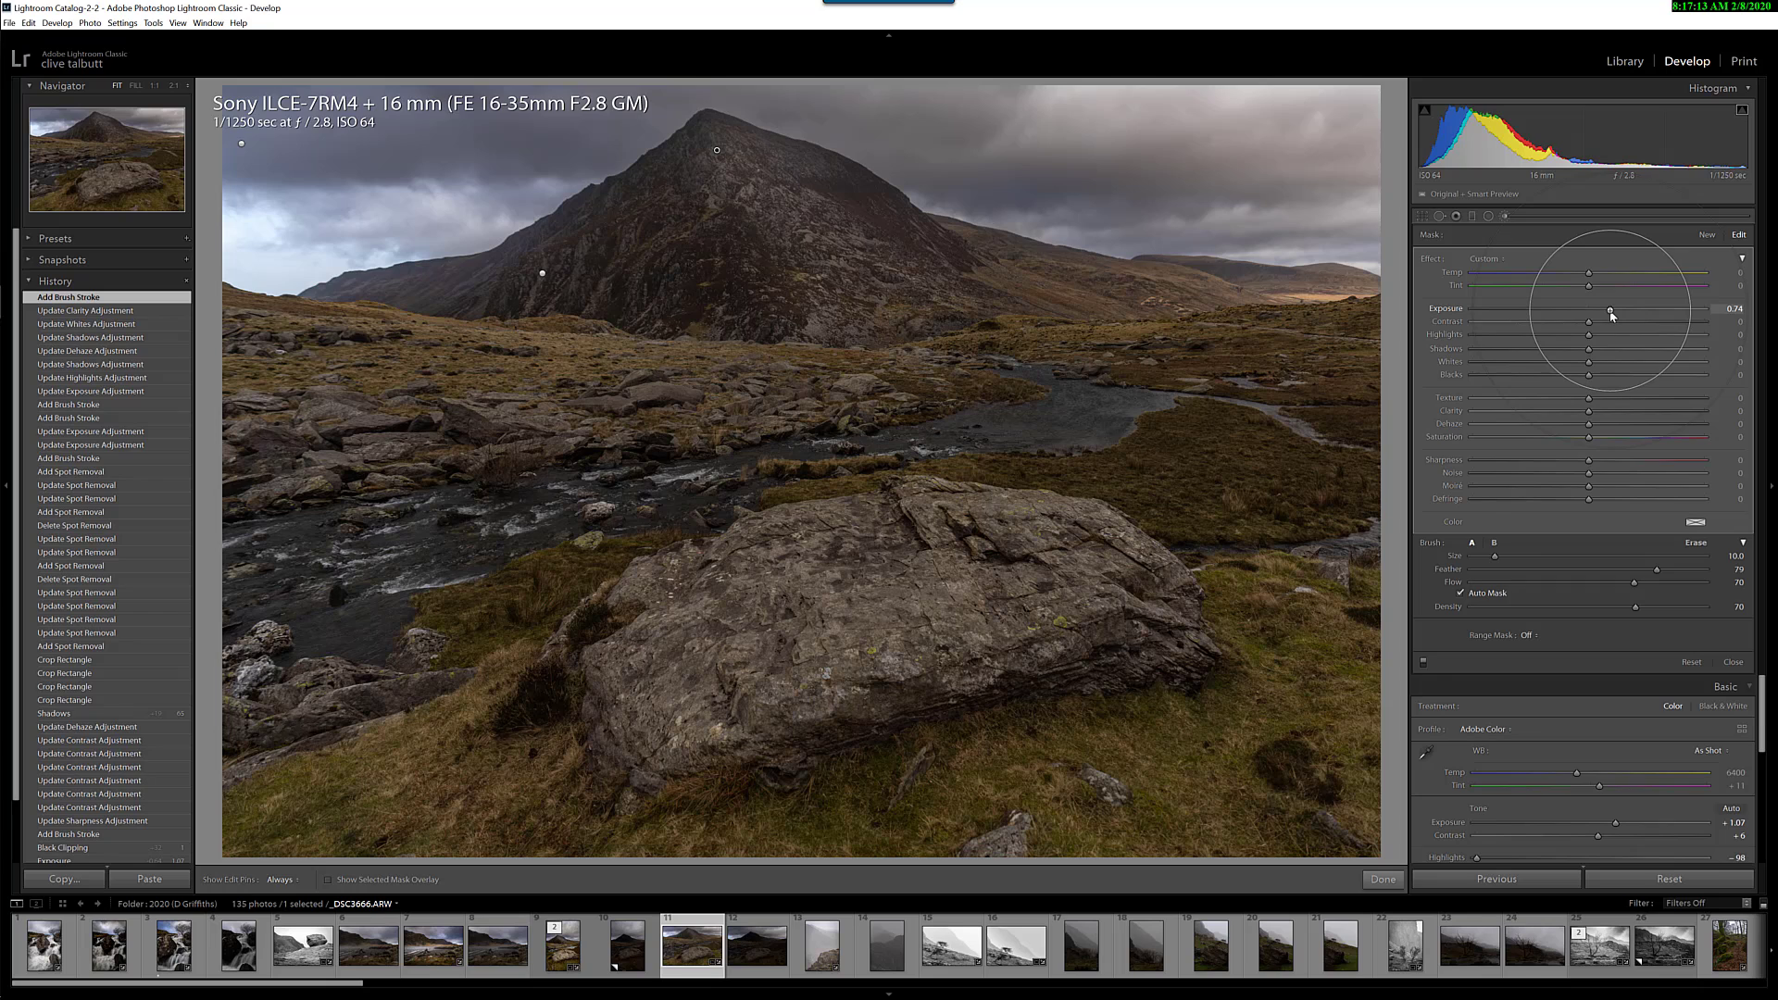
- Set the second mask's exposure to 0.38 and brush more of the upper face below the summit into it
{"action": "left_click_drag", "start_coordinate": [1610, 317], "coordinate": [1595, 329]}
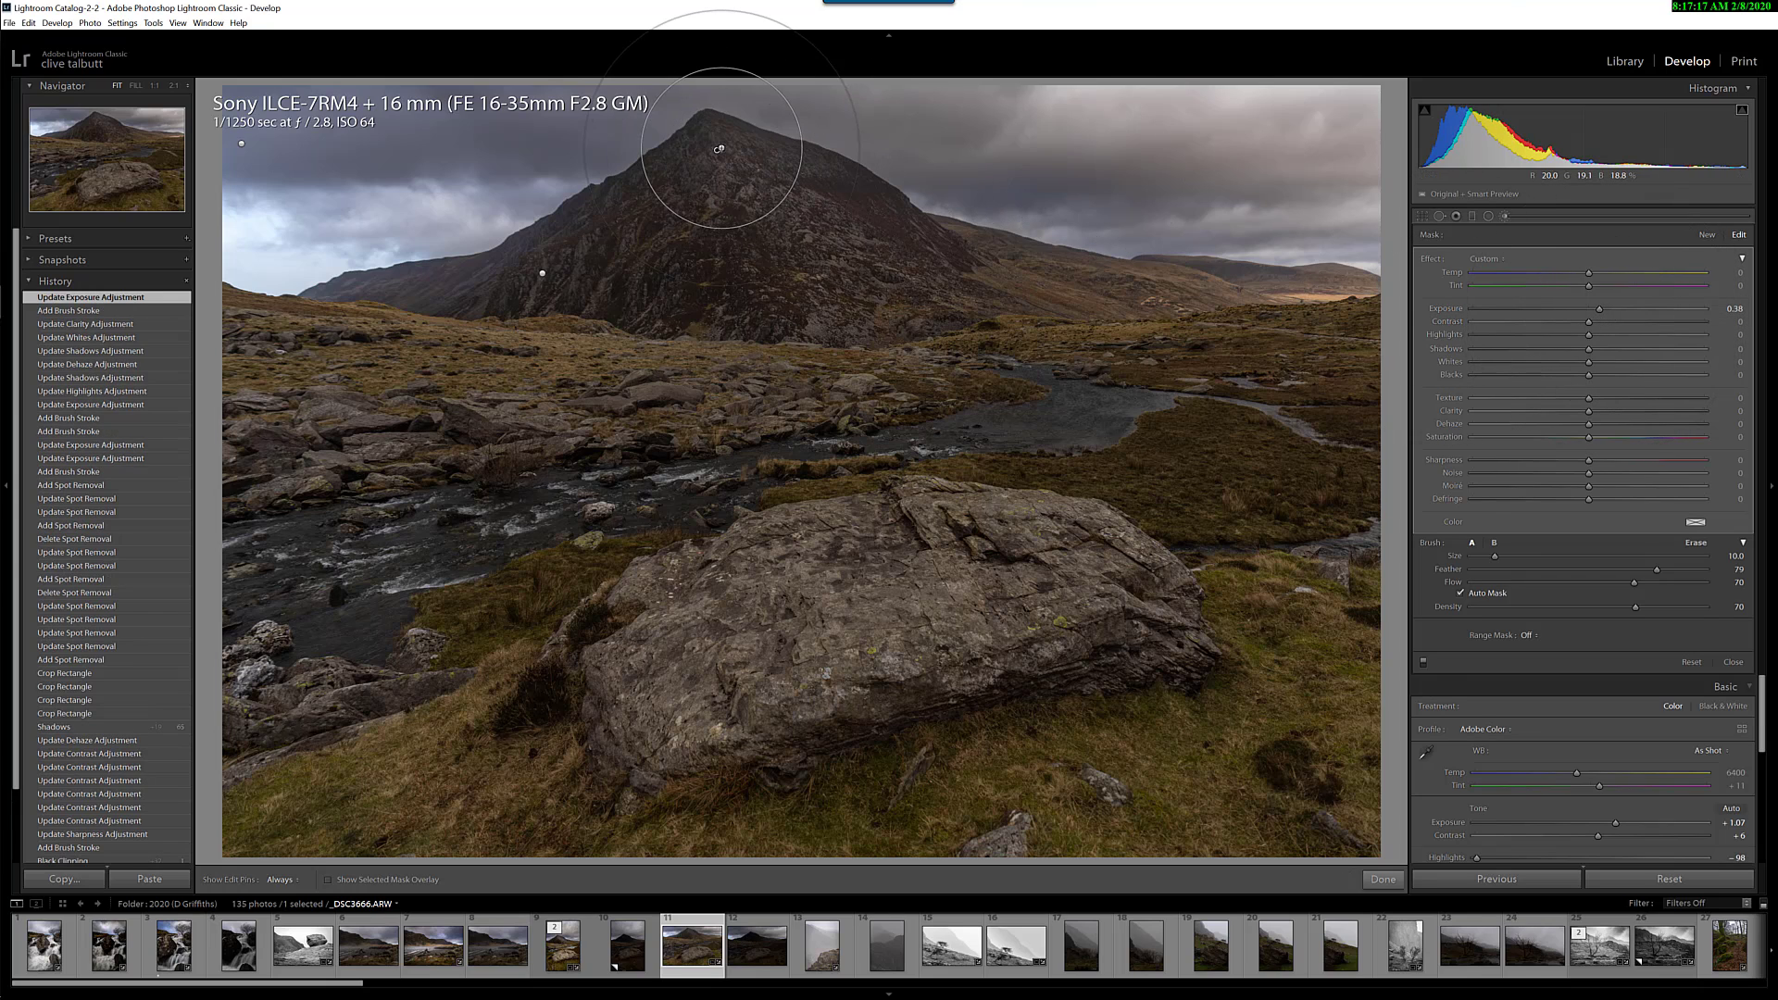
{"action": "key", "text": "h"}
{"action": "mouse_move", "coordinate": [716, 148]}
{"action": "left_mouse_down"}
{"action": "mouse_move", "coordinate": [755, 174]}
{"action": "mouse_move", "coordinate": [712, 147]}
{"action": "mouse_move", "coordinate": [802, 171]}
{"action": "mouse_move", "coordinate": [722, 179]}
{"action": "left_mouse_up"}
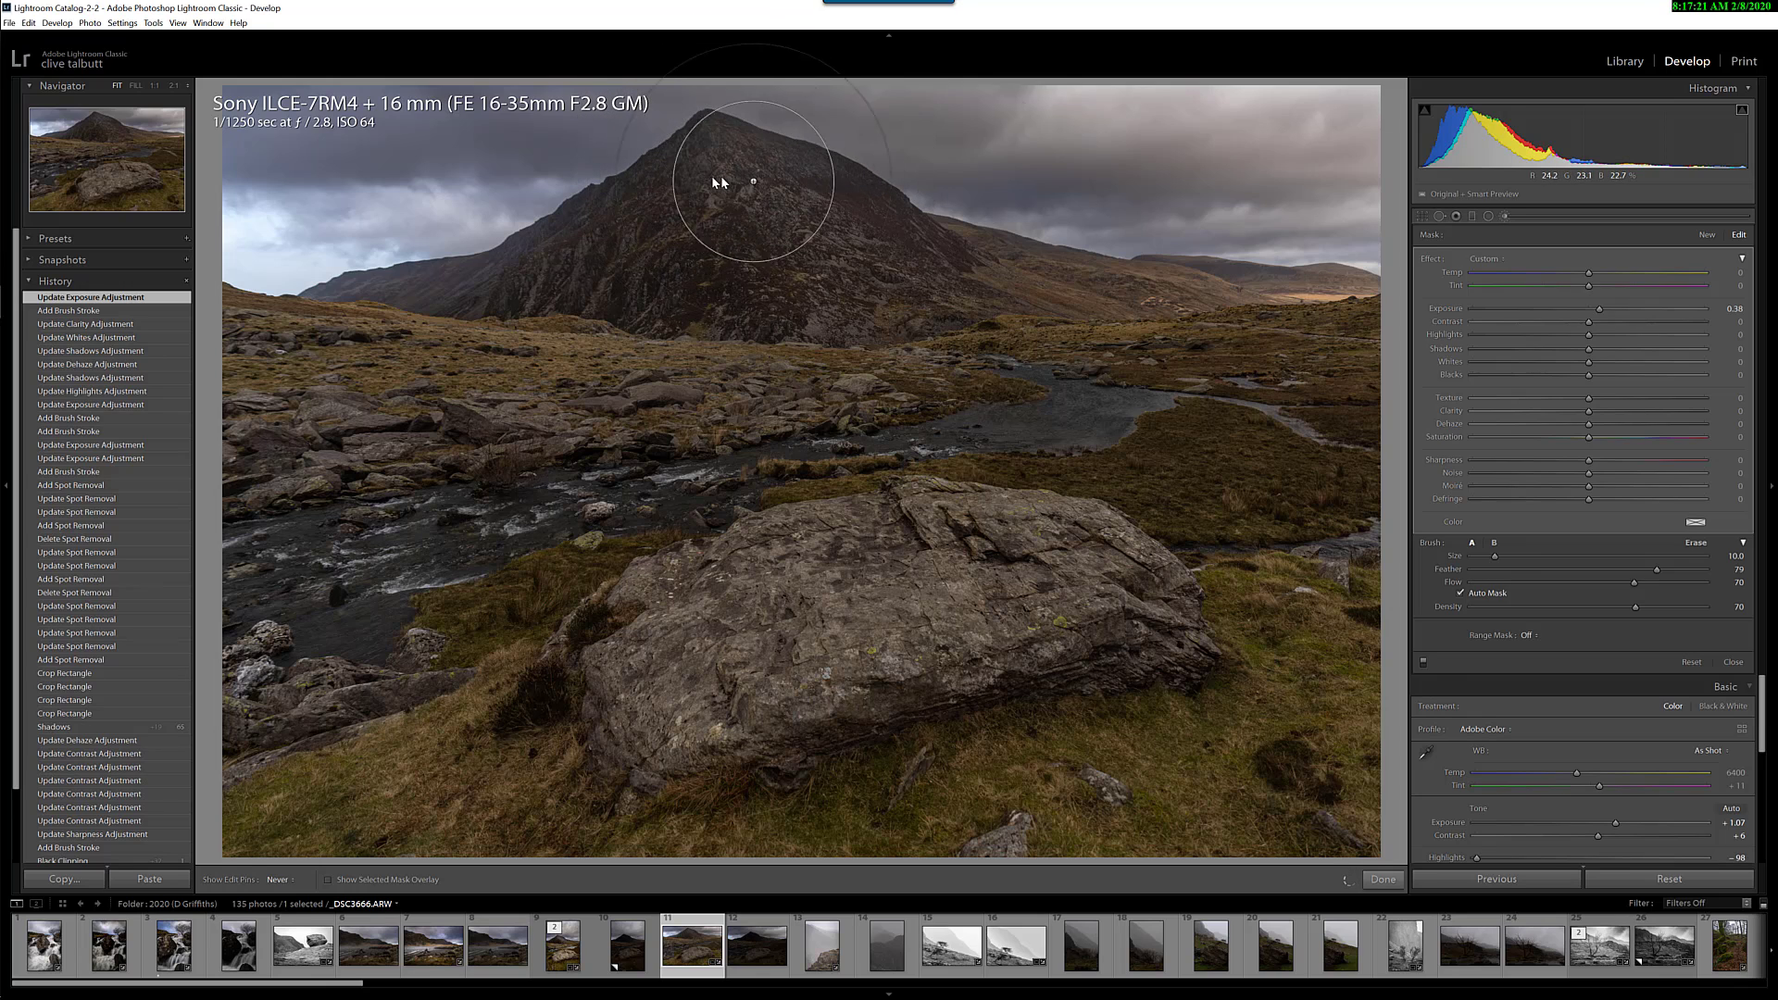
{"action": "key", "text": "h"}
- Set the second mask to clarity 18, dehaze 6, shadows 10 and exposure 0.52, and close the Adjustment Brush
{"action": "mouse_move", "coordinate": [1589, 411]}
{"action": "left_mouse_down"}
{"action": "mouse_move", "coordinate": [1608, 413]}
{"action": "mouse_move", "coordinate": [1595, 424]}
{"action": "left_mouse_up"}
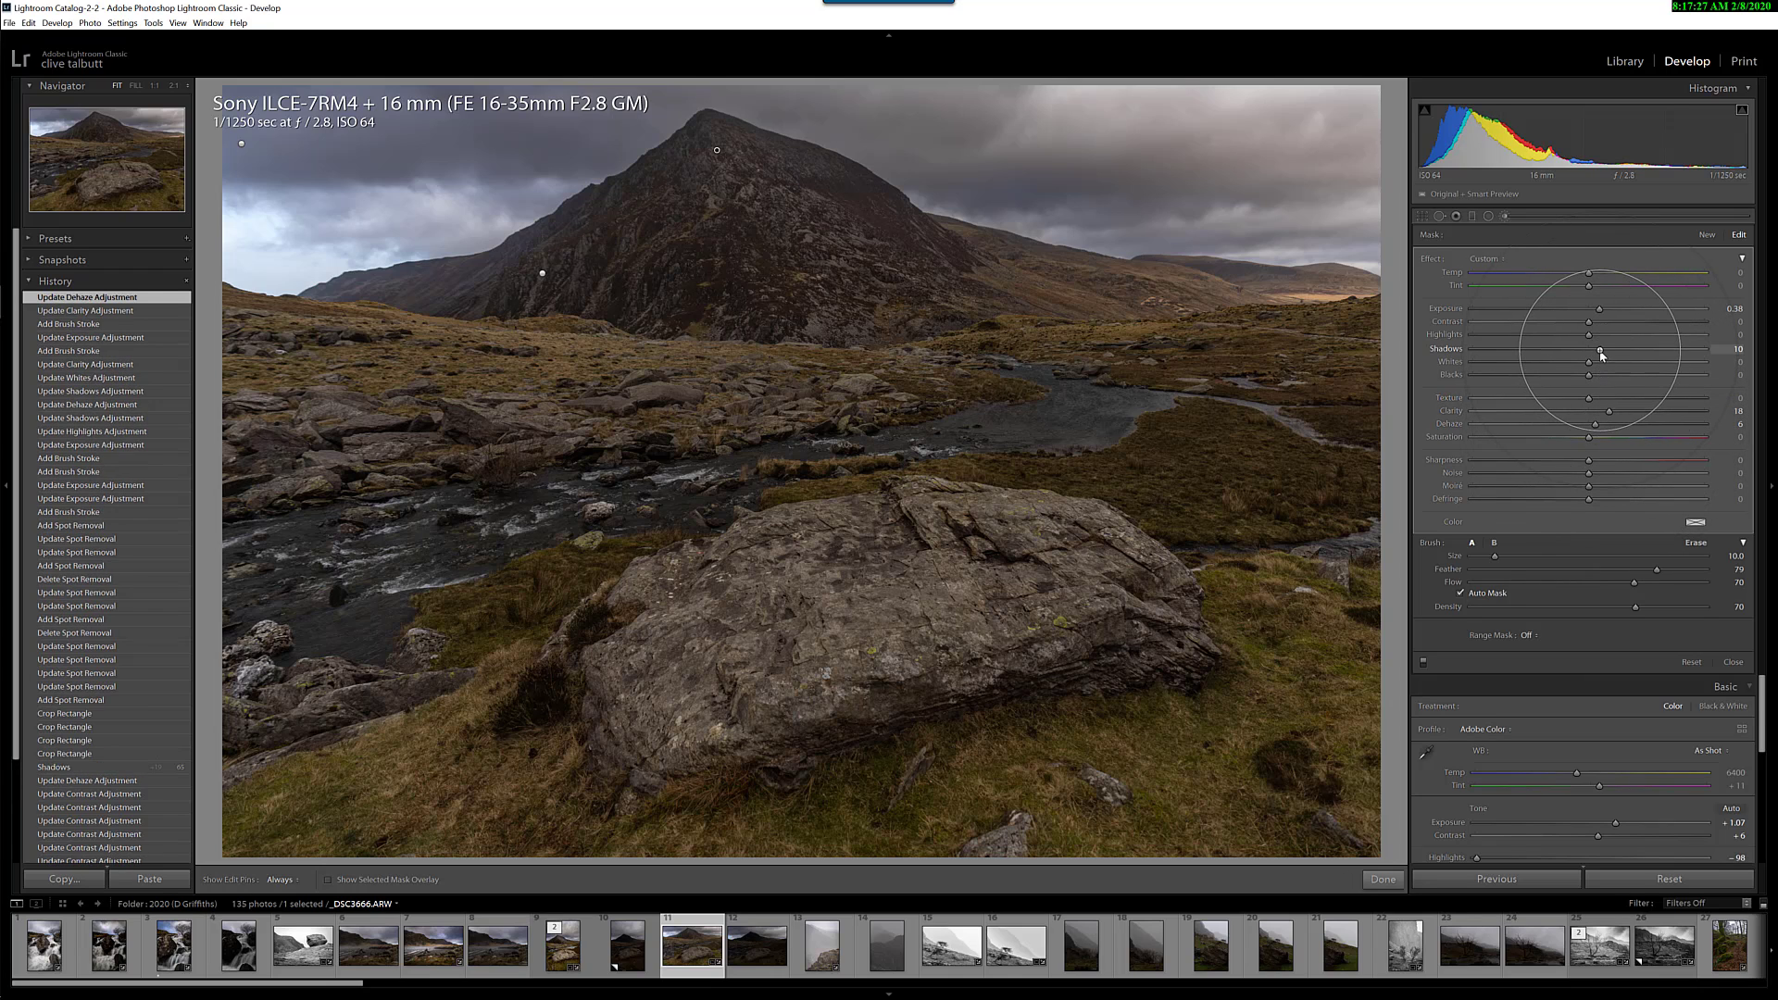
{"action": "left_click_drag", "start_coordinate": [1601, 355], "coordinate": [1601, 354]}
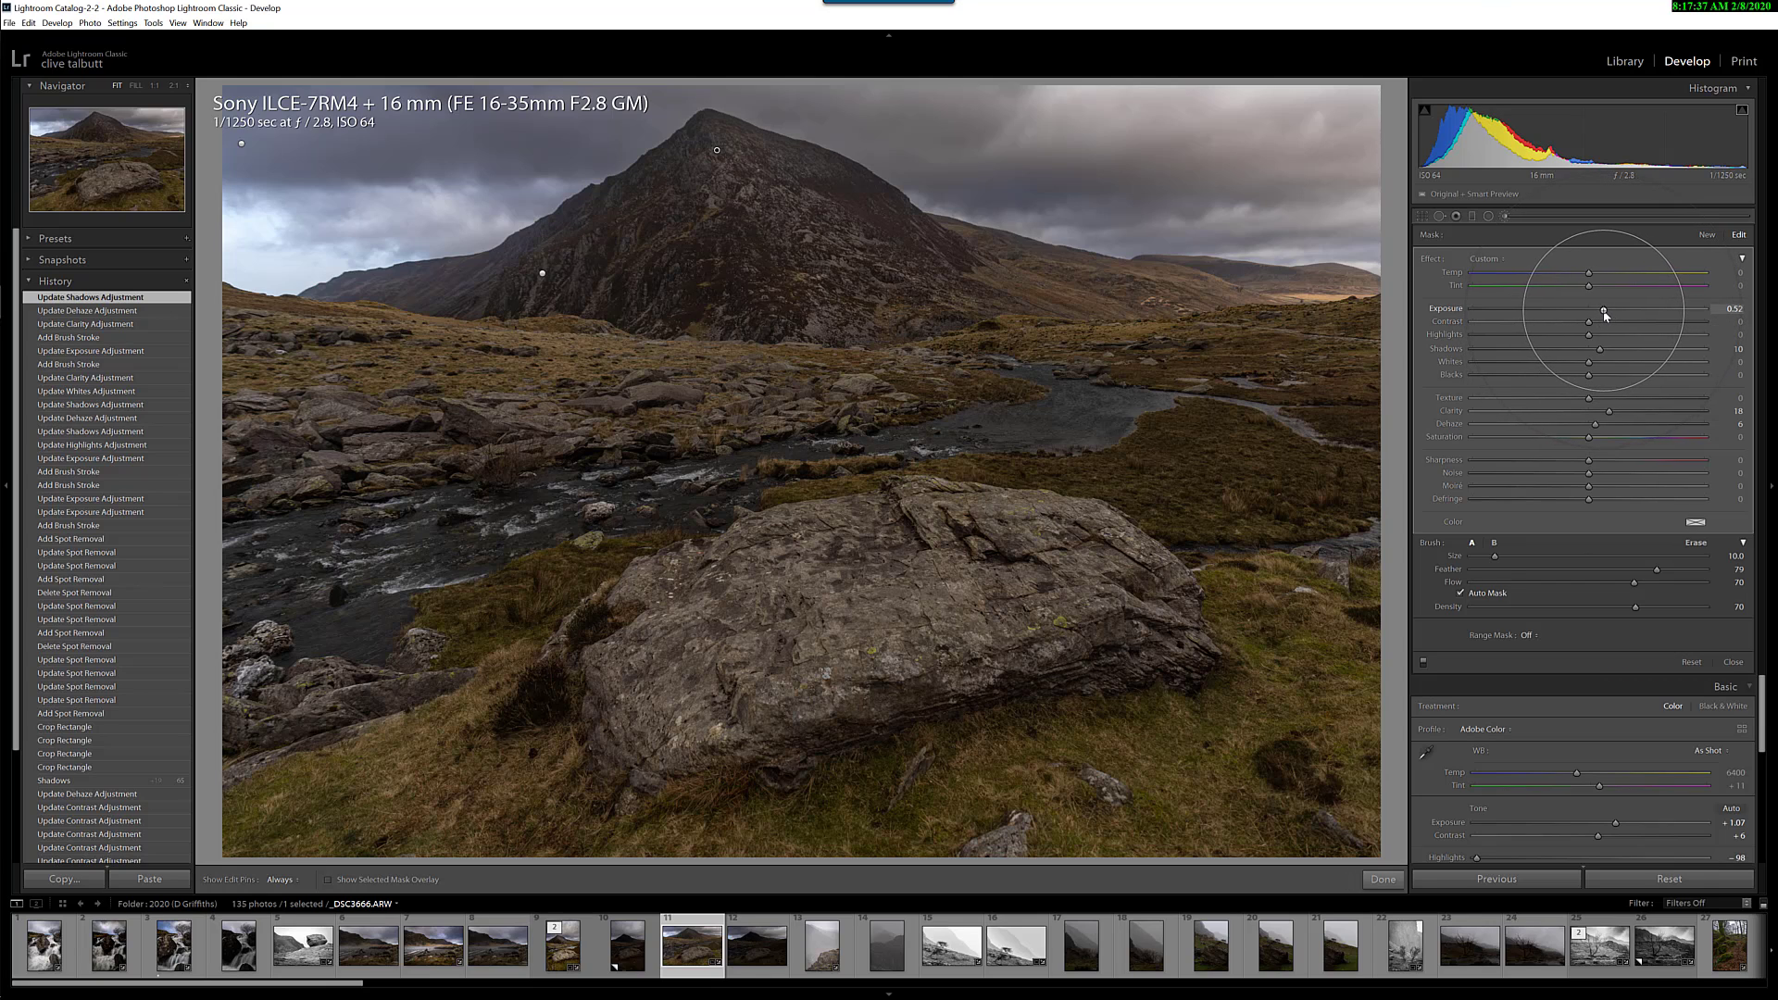
{"action": "left_click", "coordinate": [1605, 315]}
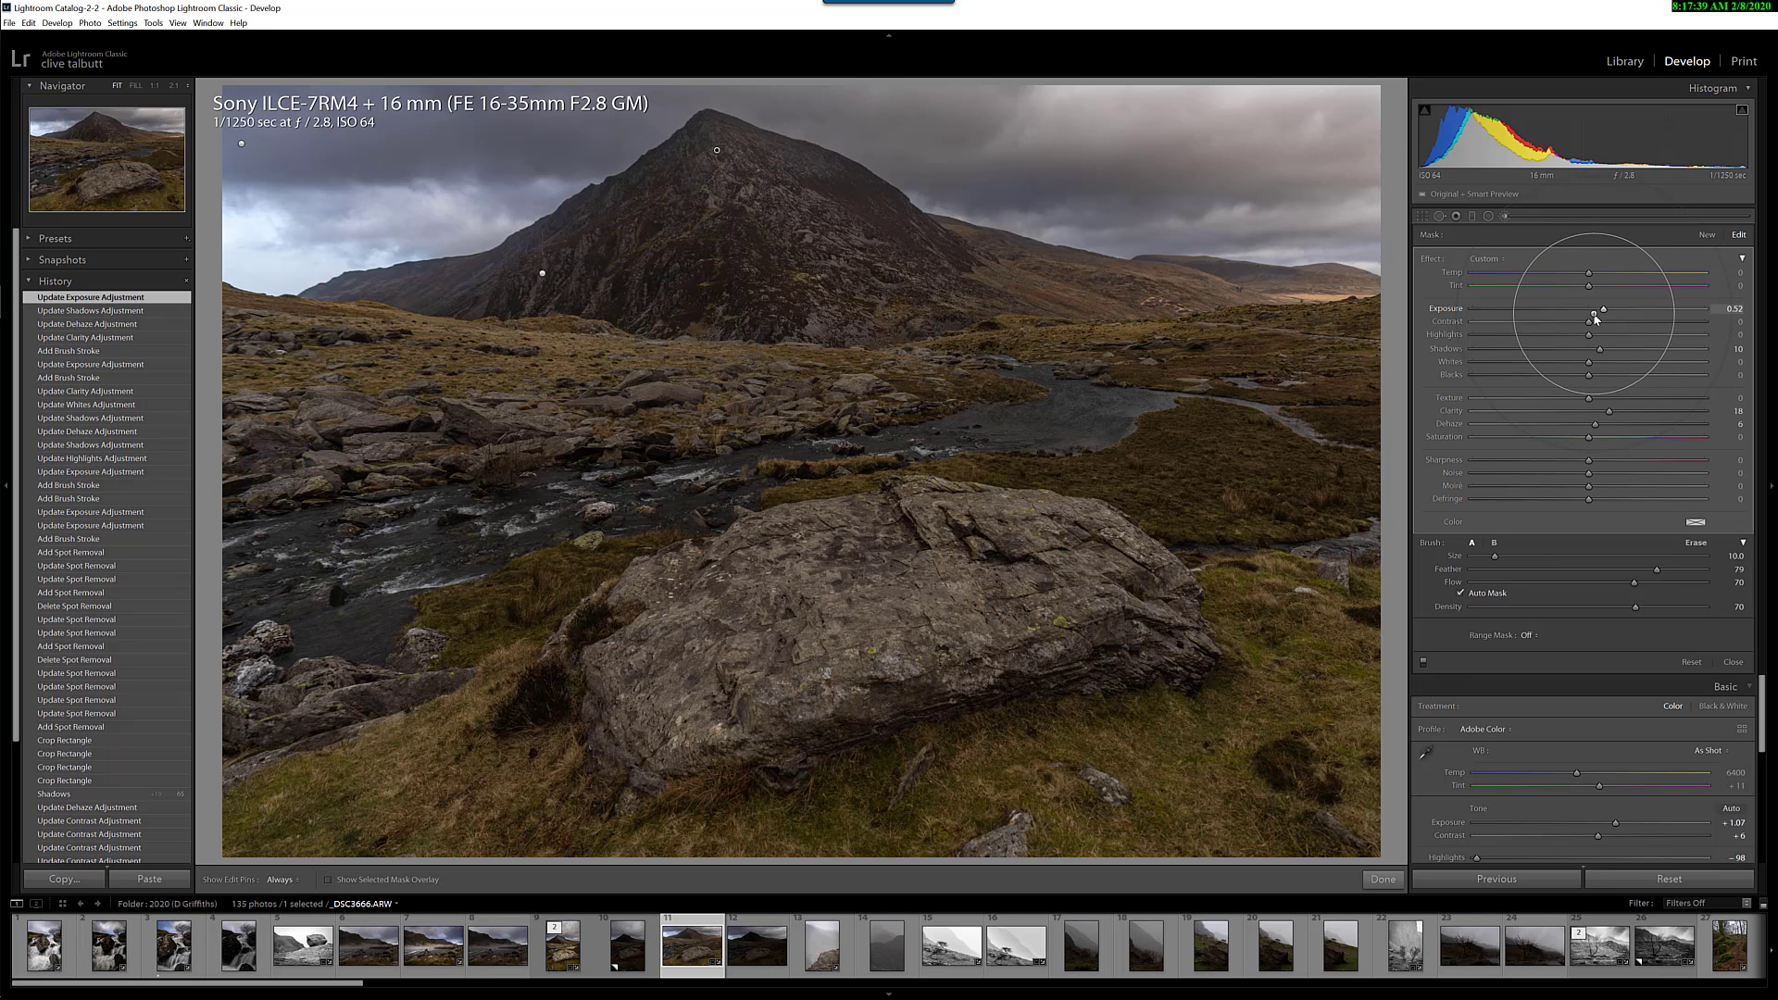
{"action": "left_click", "coordinate": [1505, 219]}
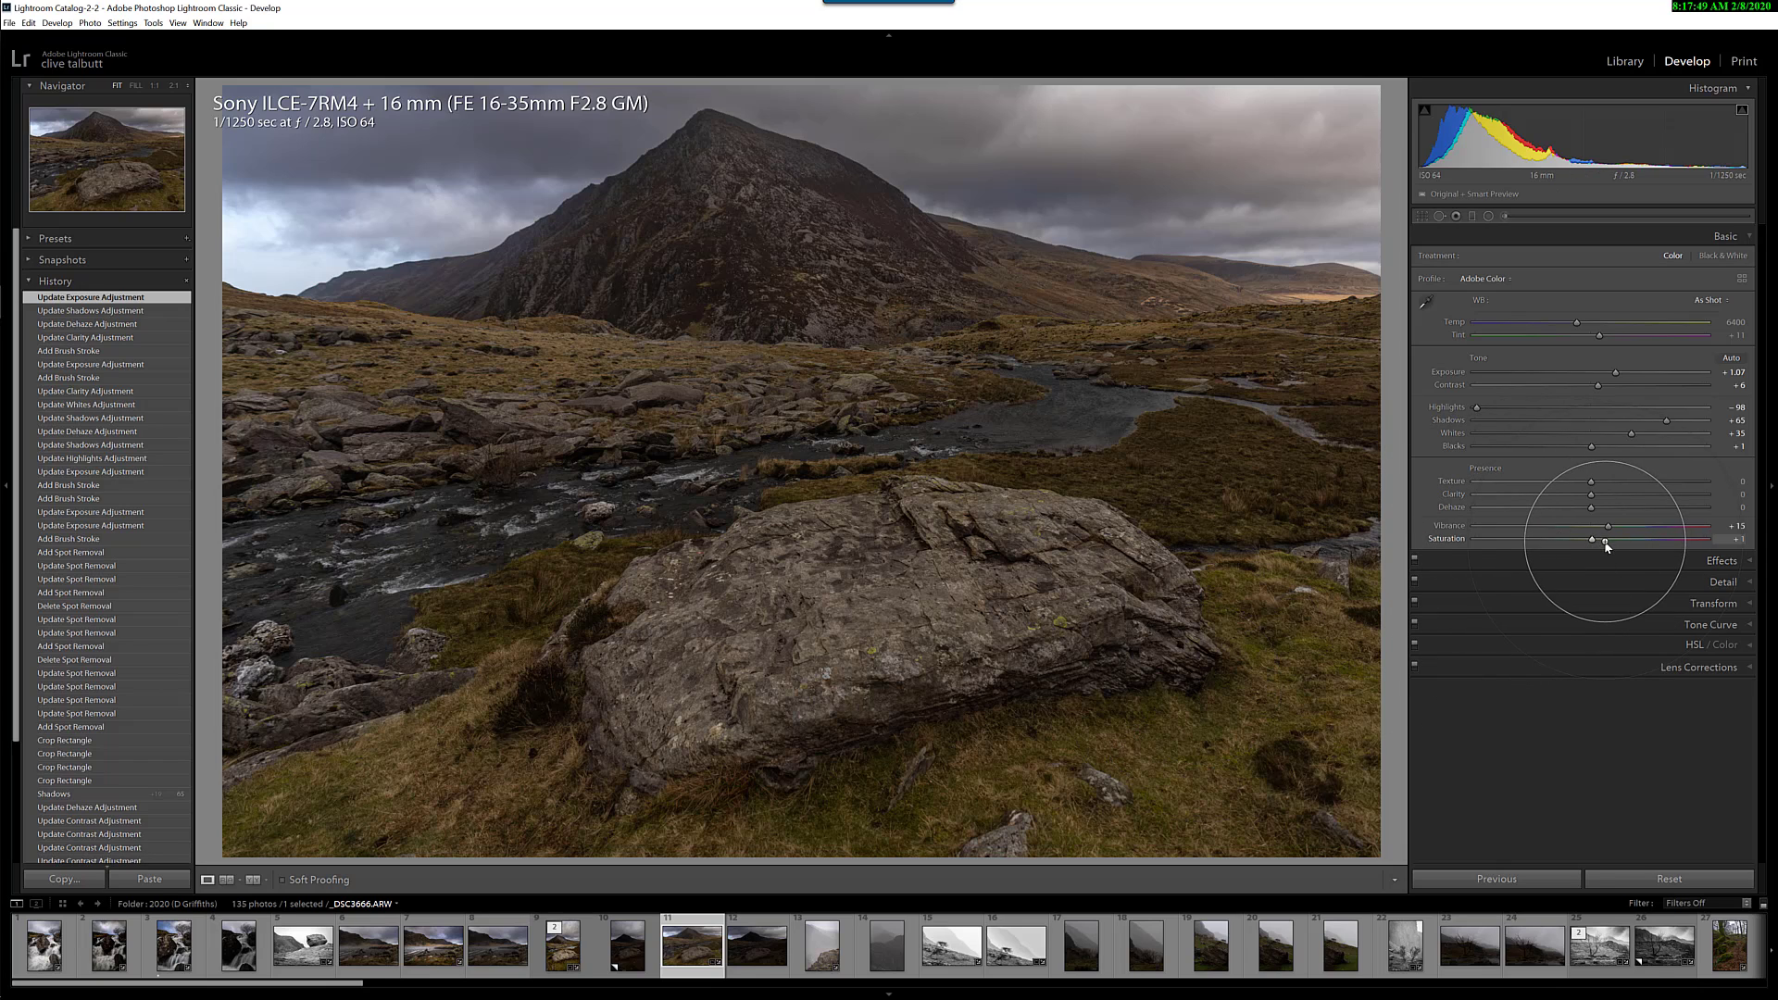
- Raise the whole photo's vibrance to +22 and its saturation to +11
{"action": "left_click_drag", "start_coordinate": [1617, 530], "coordinate": [1615, 529]}
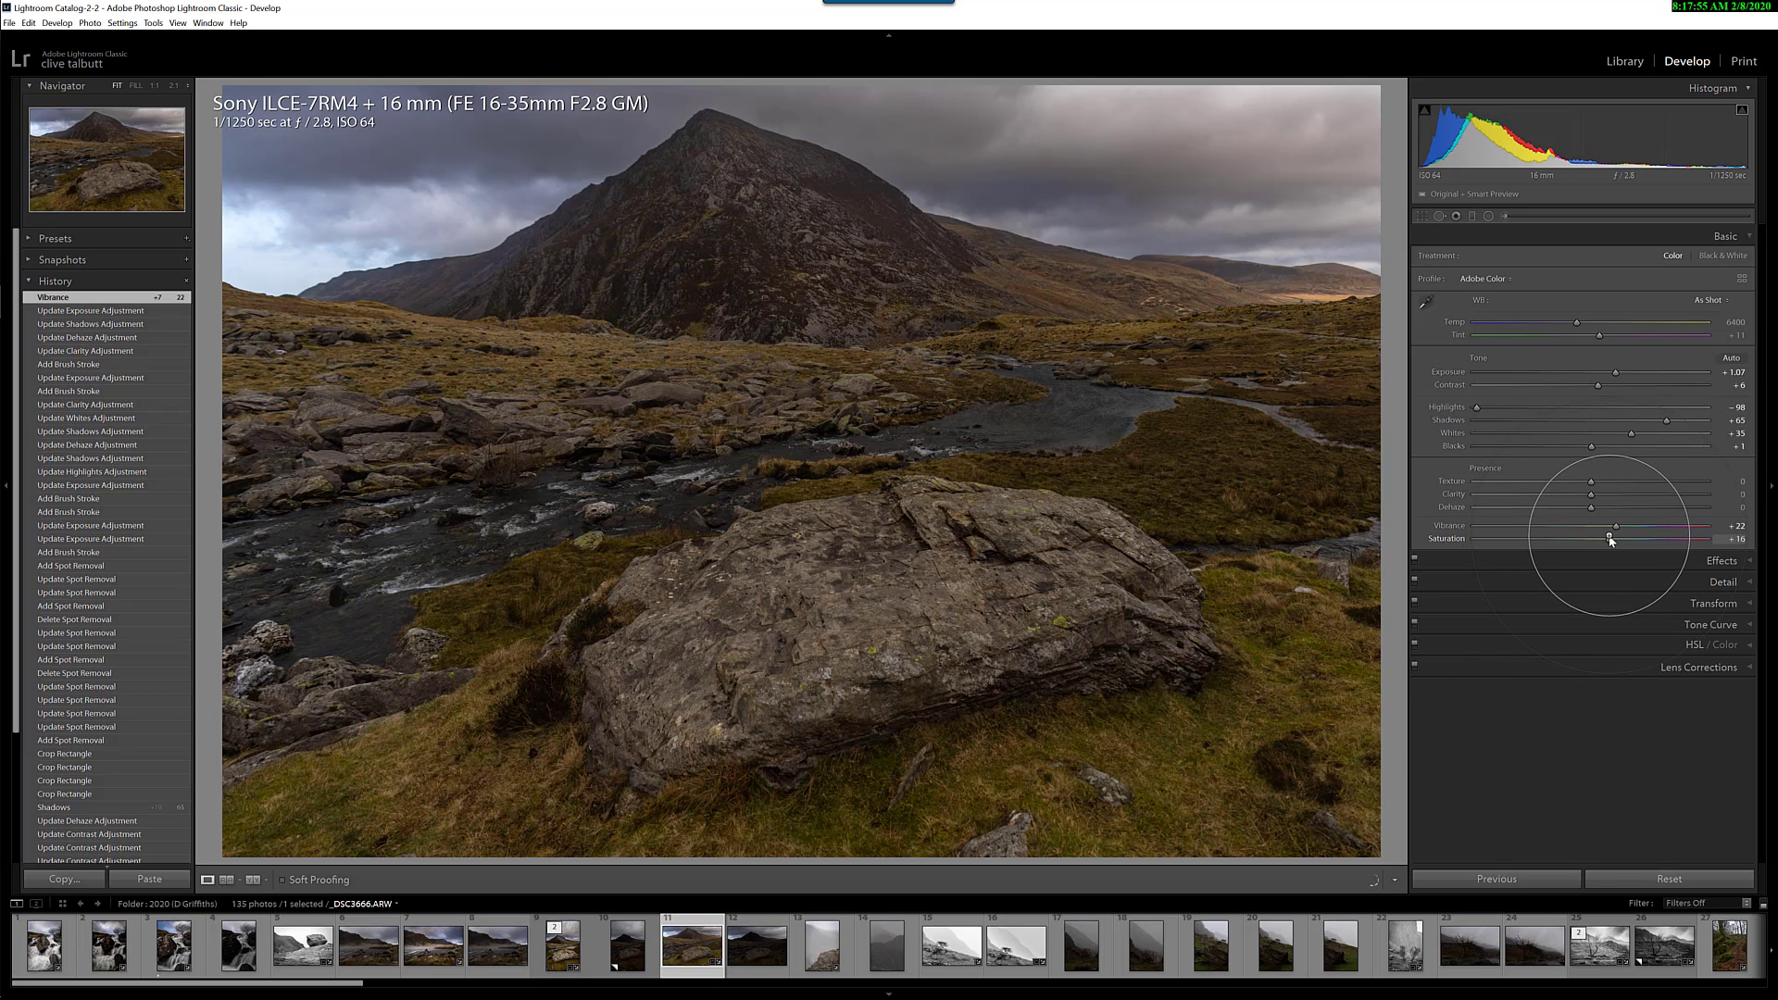
{"action": "left_click_drag", "start_coordinate": [1610, 541], "coordinate": [1605, 545]}
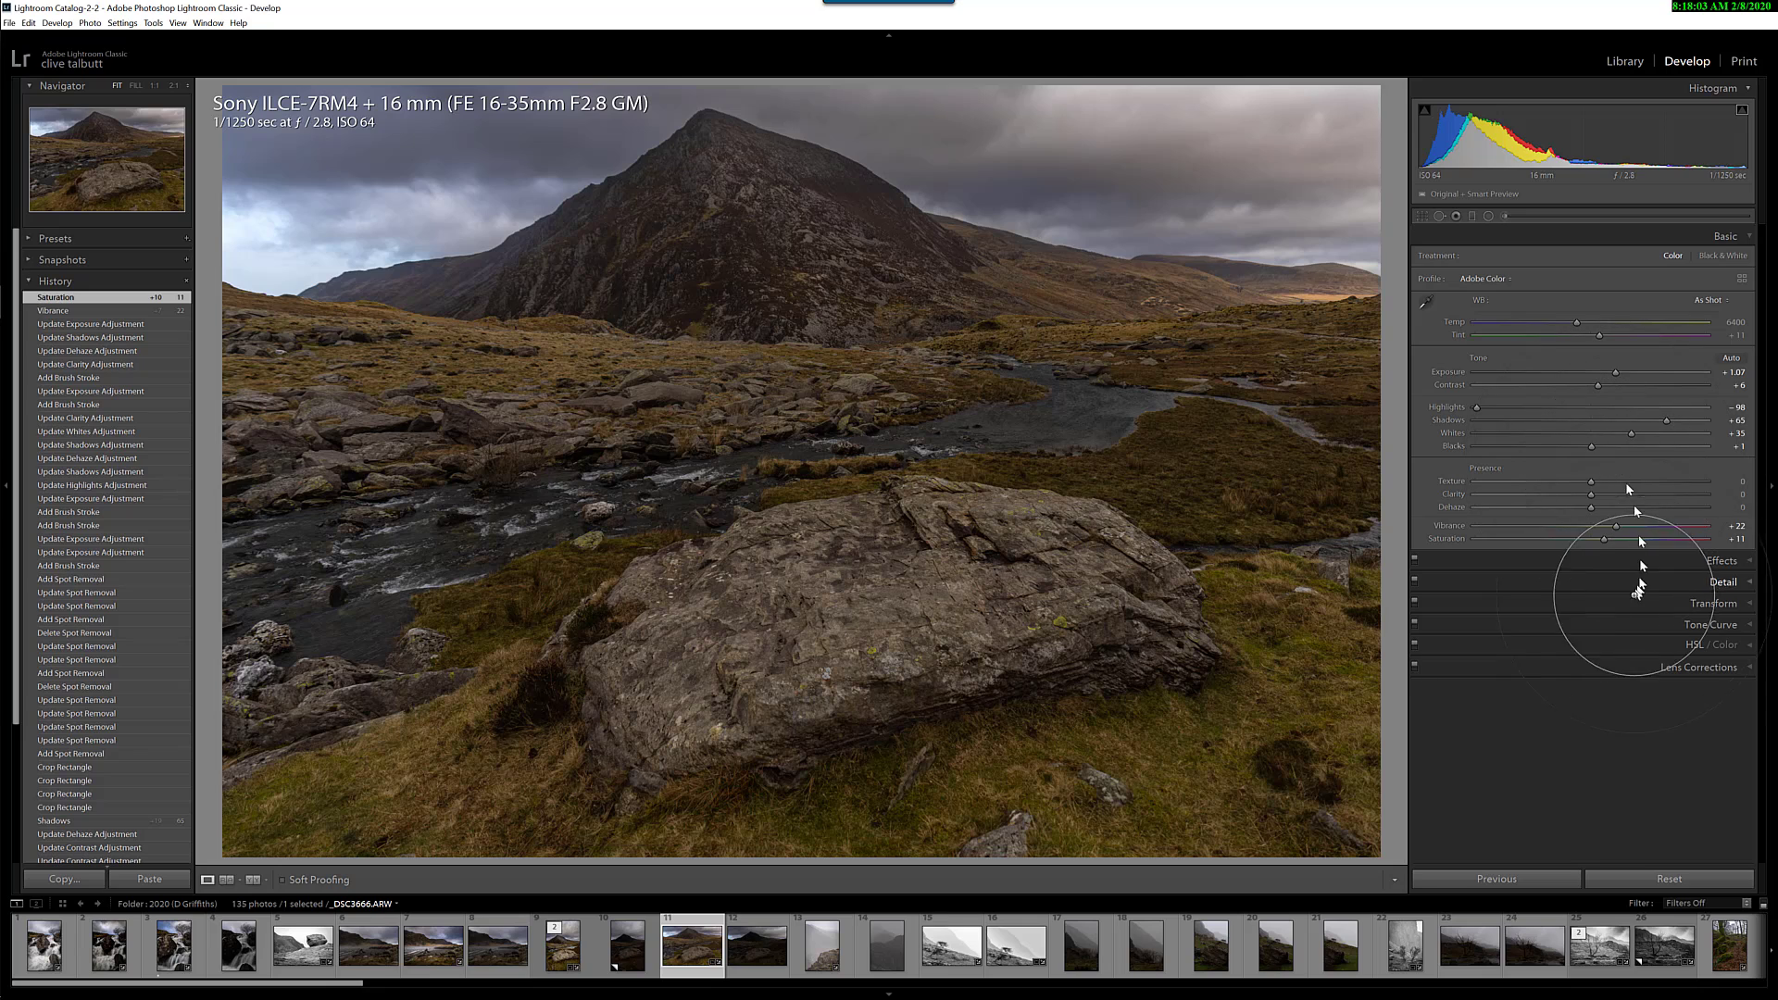
- Darken the photo's edges with a post-crop vignette amount of -11
{"action": "left_click", "coordinate": [1737, 562]}
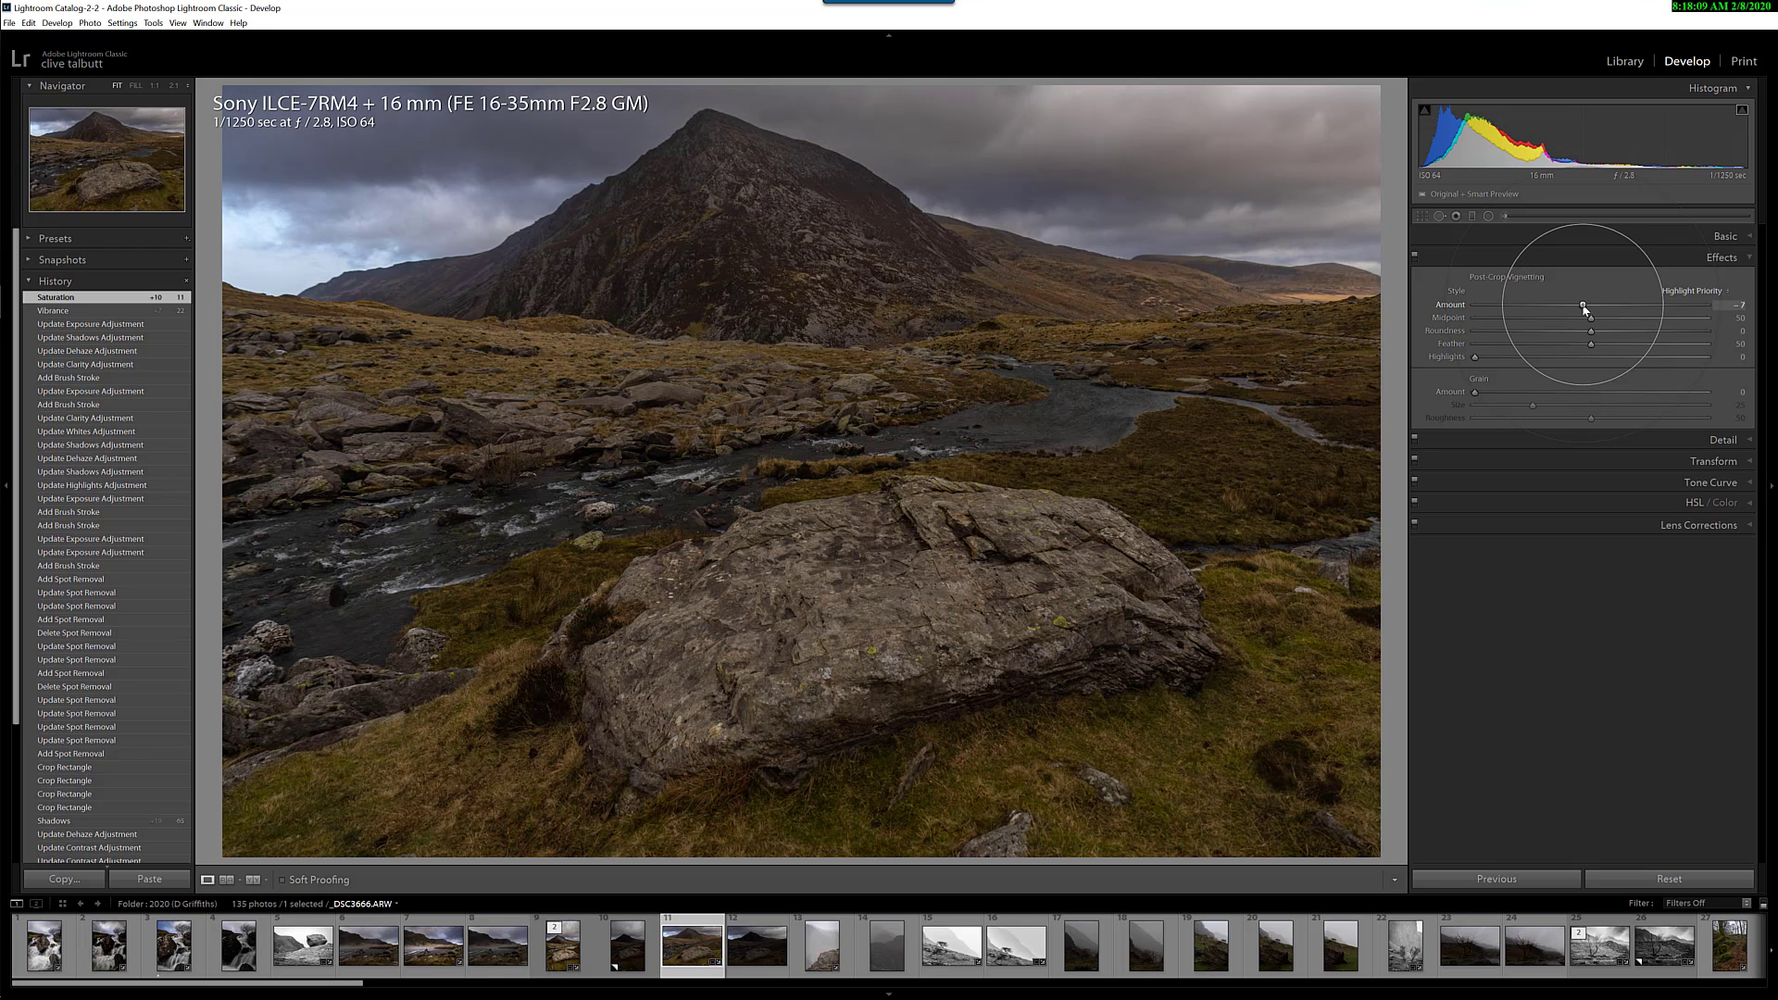
{"action": "left_click_drag", "start_coordinate": [1584, 307], "coordinate": [1579, 314]}
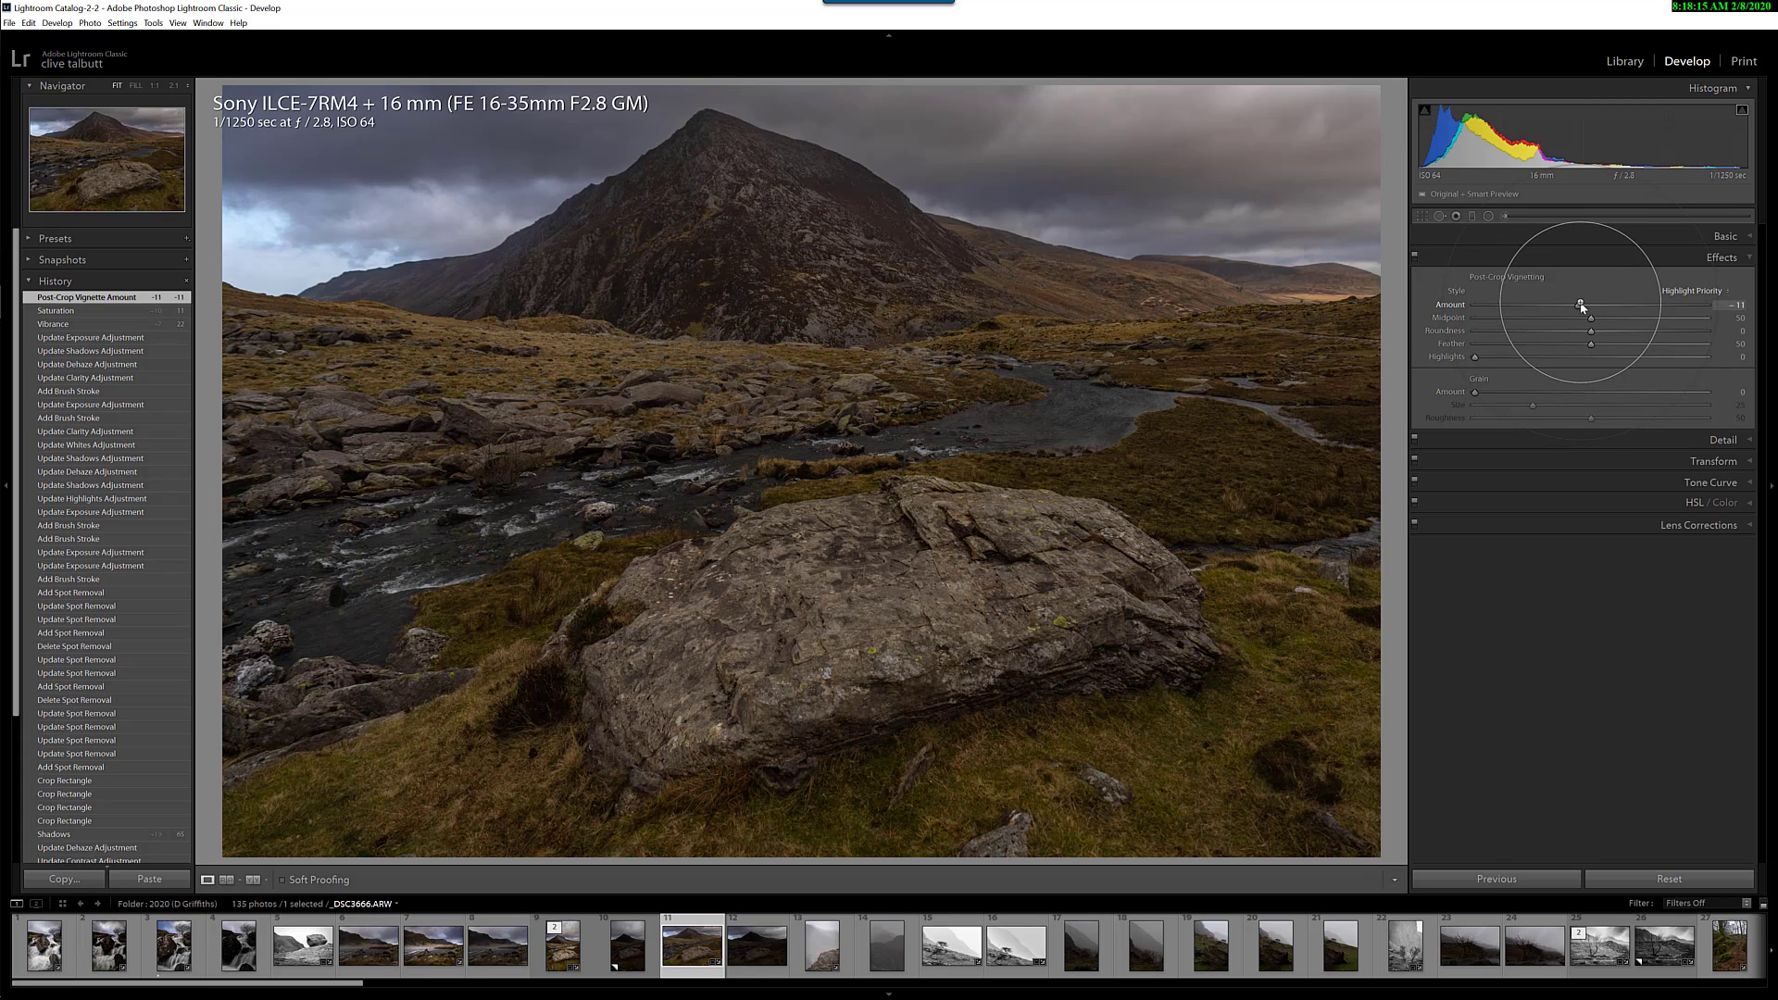
{"action": "left_click_drag", "start_coordinate": [1581, 307], "coordinate": [1593, 310]}
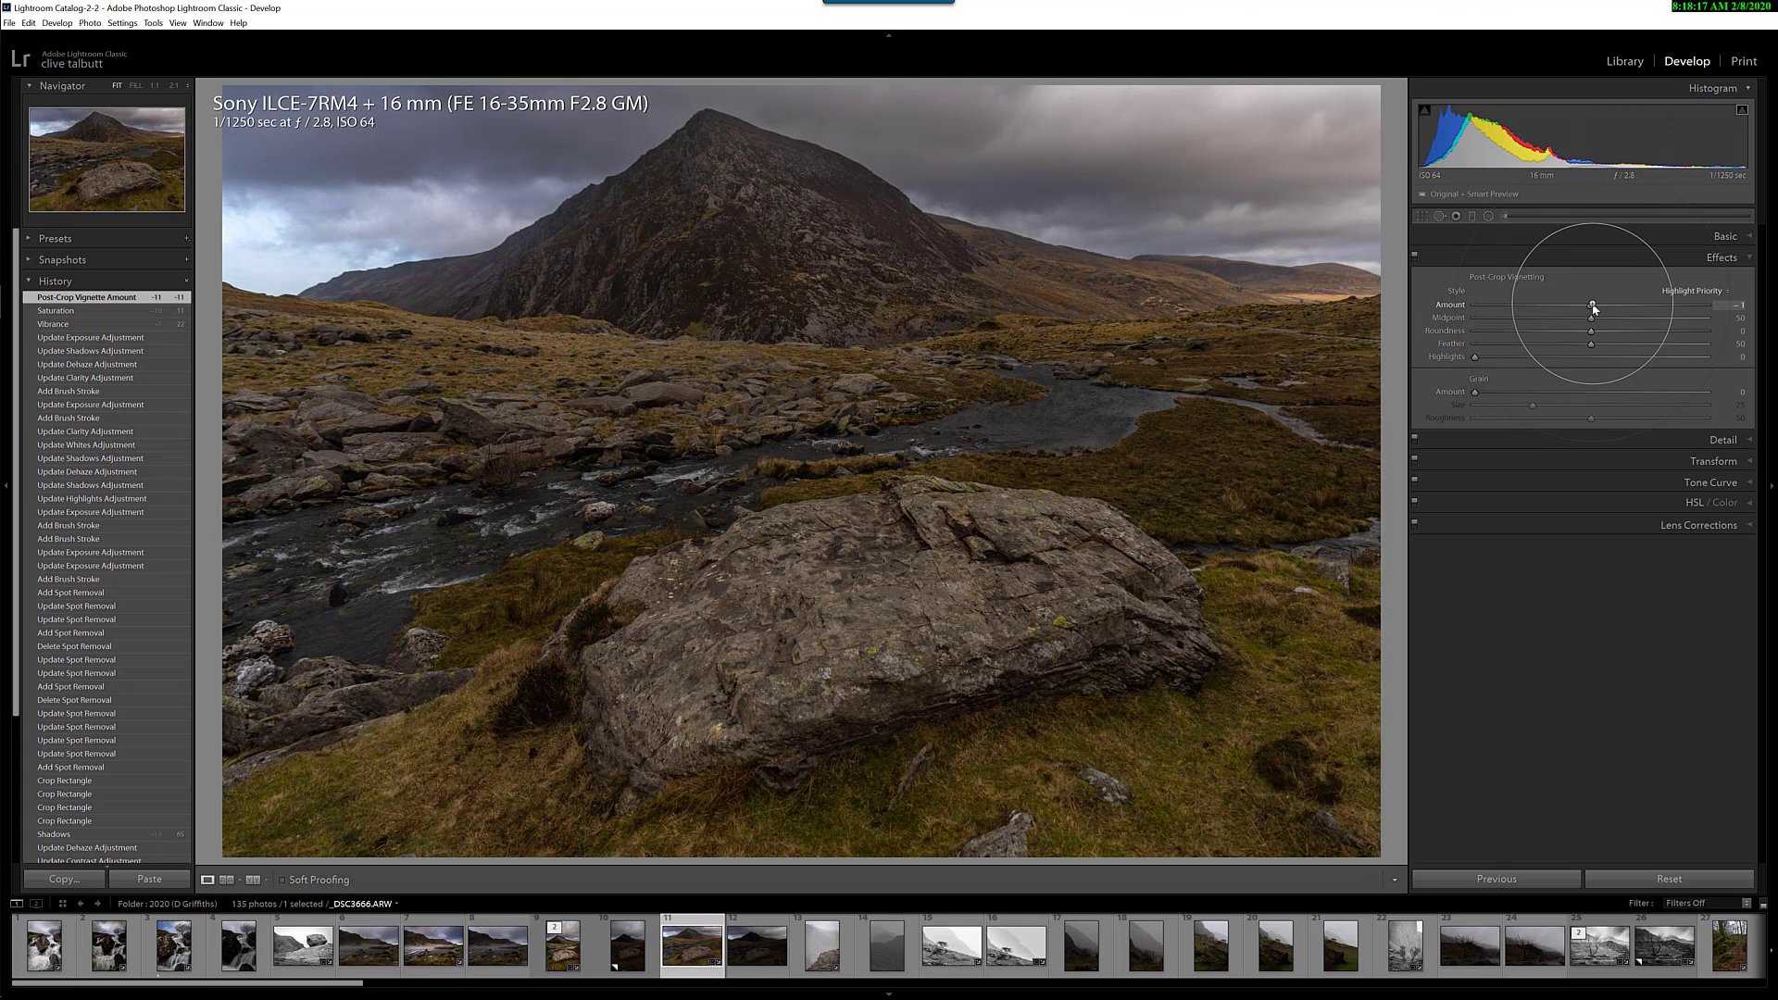
{"action": "left_click_drag", "start_coordinate": [1594, 305], "coordinate": [1583, 313]}
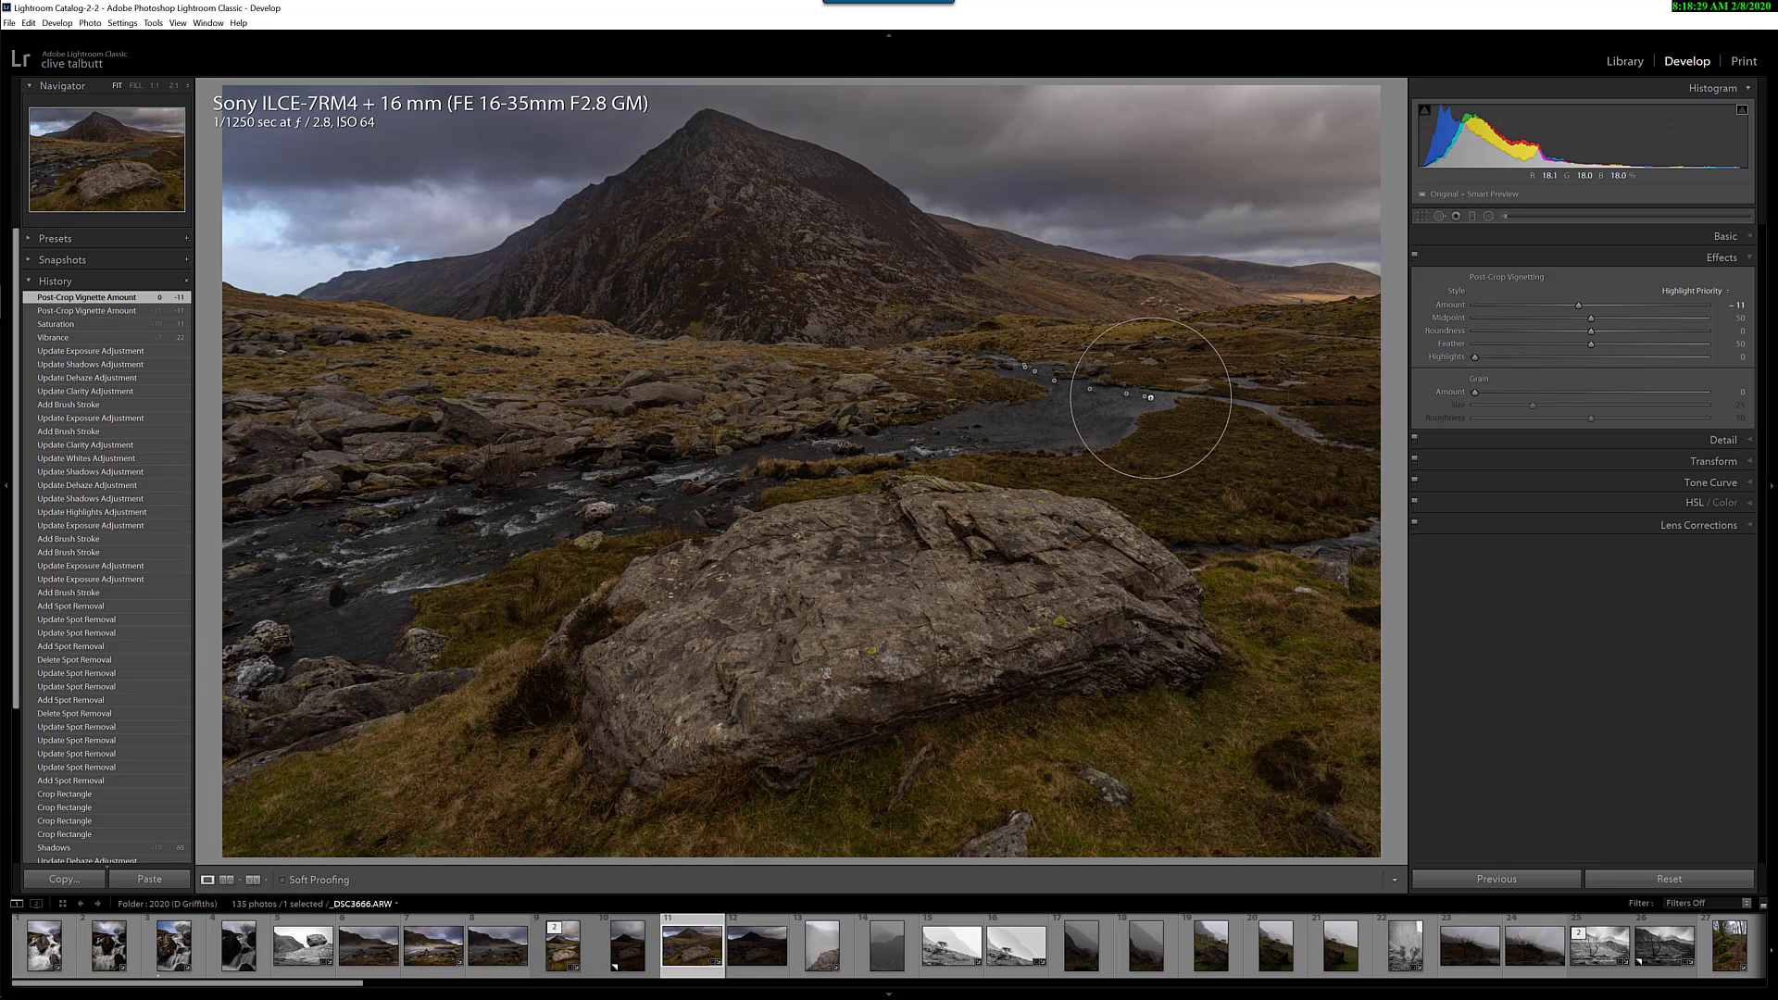
- Paint a new Adjustment Brush mask along the river with size 9 and Auto Mask on, and set its exposure to 1.01
{"action": "left_click", "coordinate": [1508, 215]}
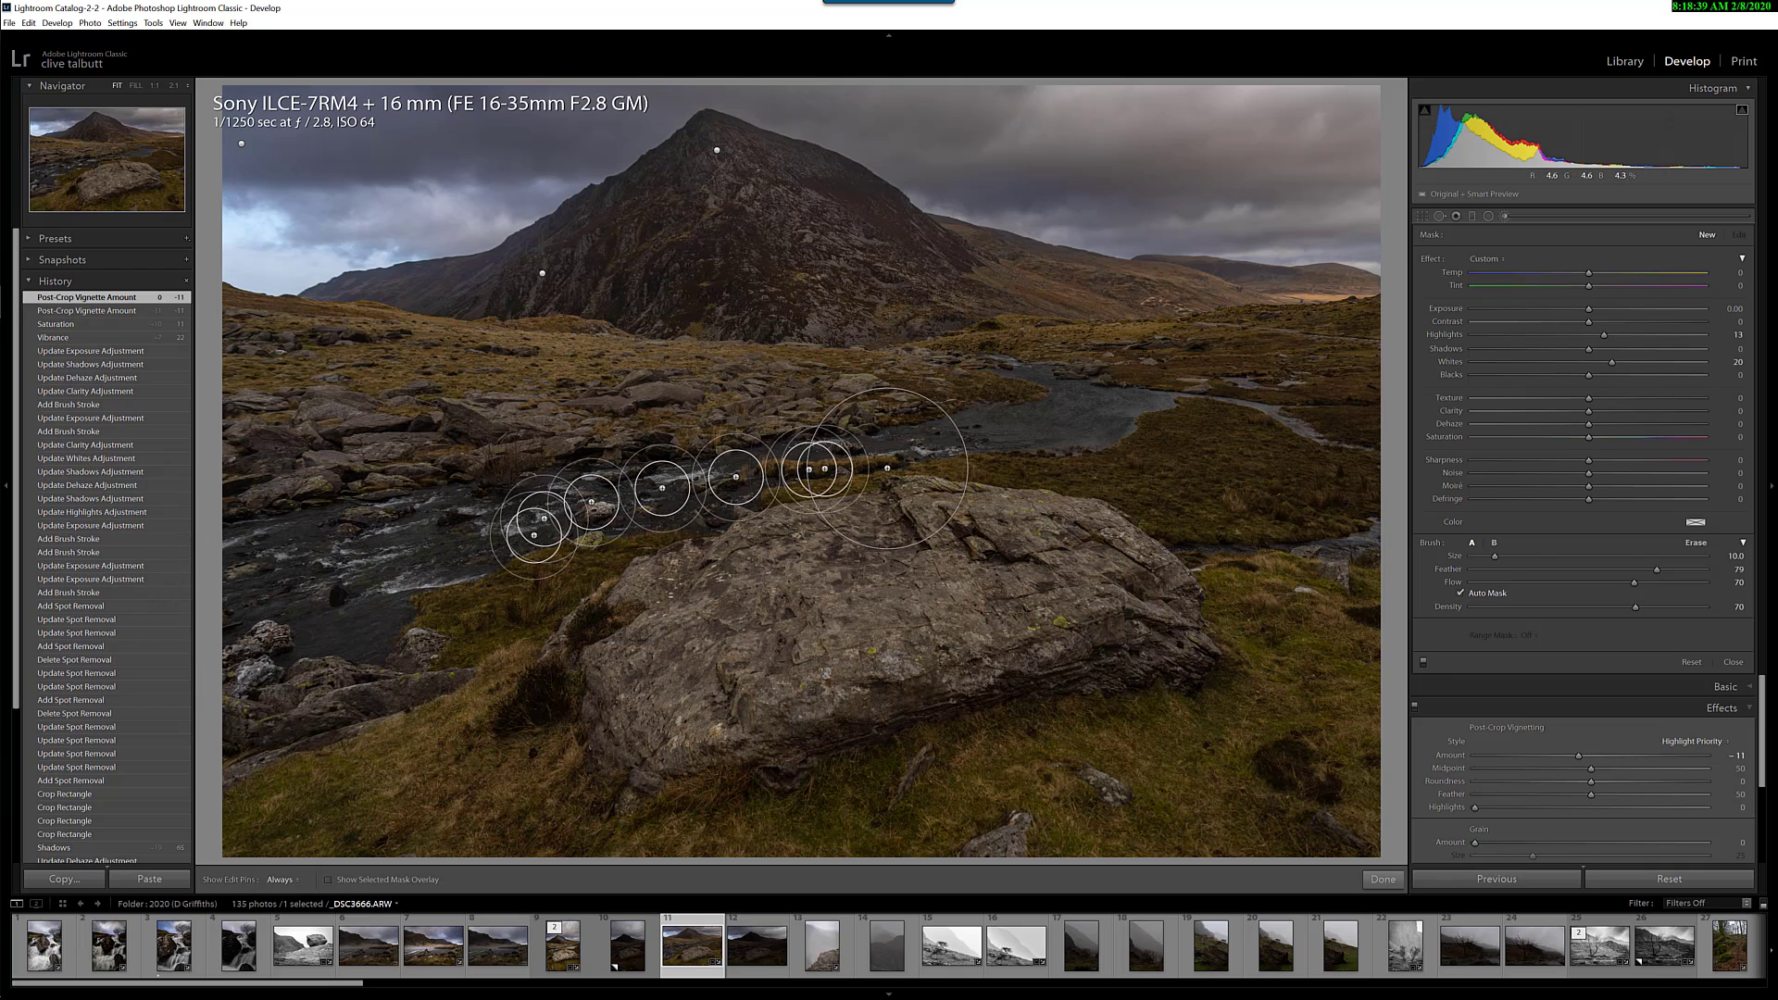
{"action": "key", "text": "h"}
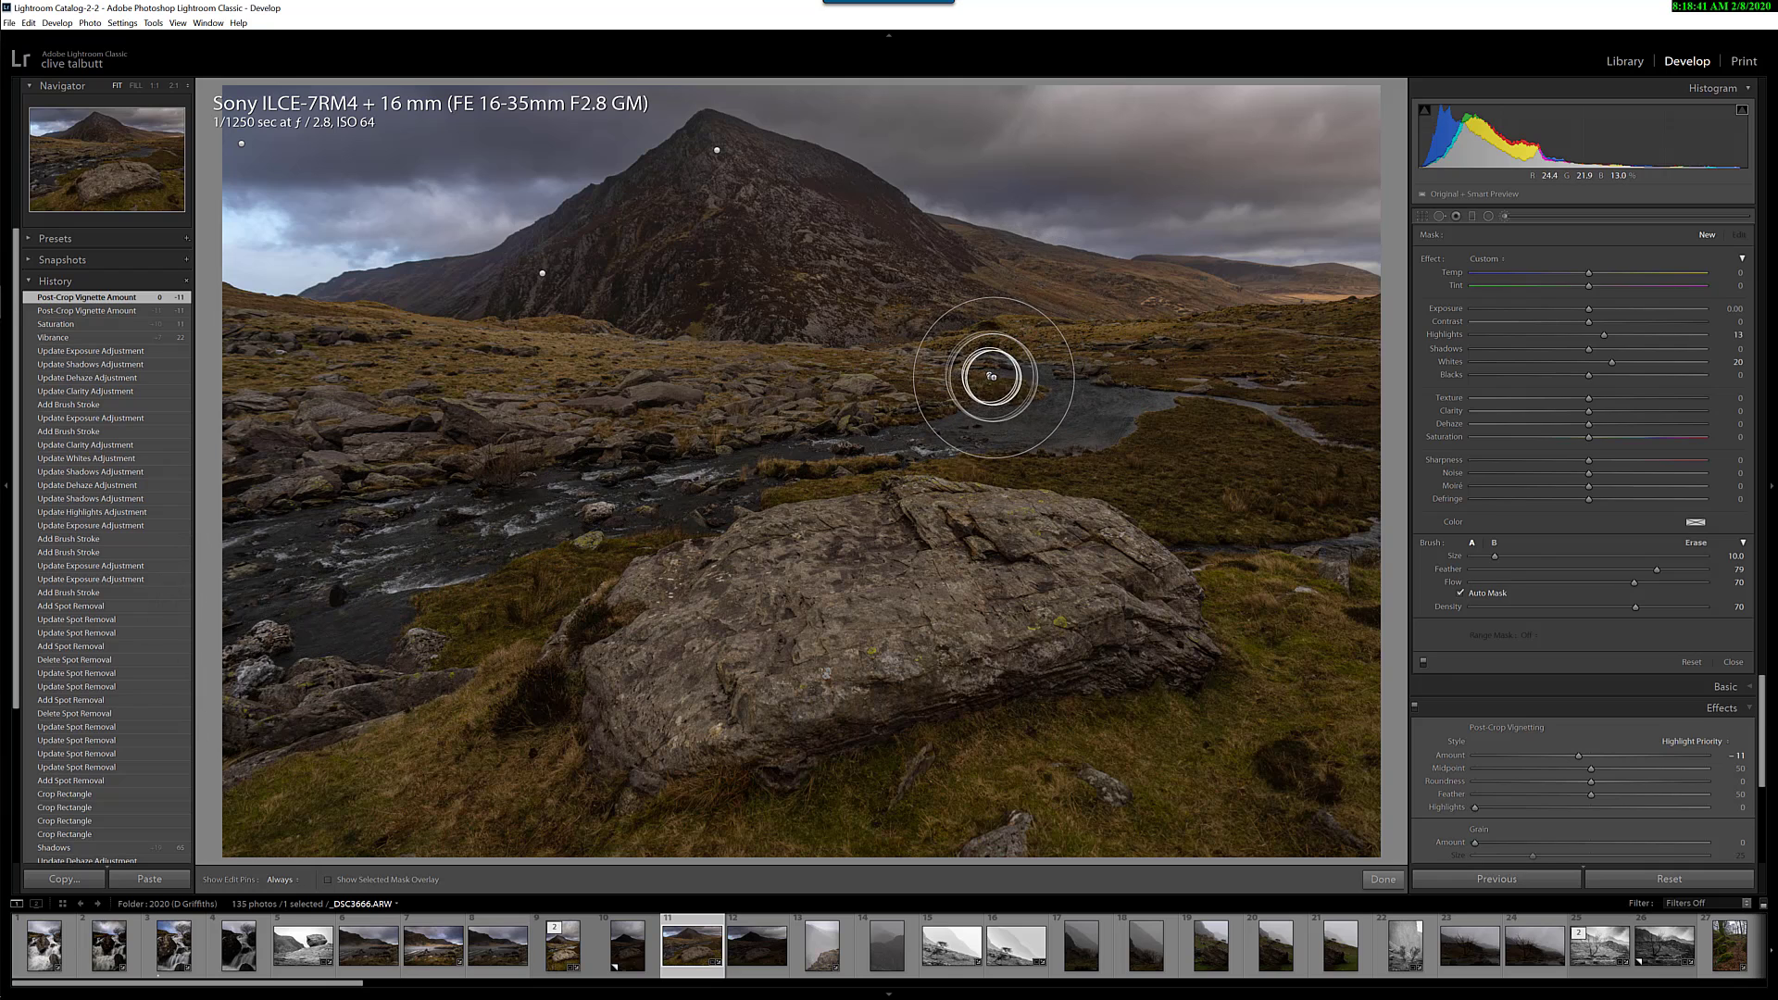
{"action": "scroll", "coordinate": [1020, 377], "scroll_direction": "down", "scroll_amount": 1}
{"action": "mouse_move", "coordinate": [1061, 418]}
{"action": "left_mouse_down"}
{"action": "mouse_move", "coordinate": [905, 448]}
{"action": "mouse_move", "coordinate": [1091, 409]}
{"action": "mouse_move", "coordinate": [246, 537]}
{"action": "mouse_move", "coordinate": [595, 516]}
{"action": "mouse_move", "coordinate": [317, 637]}
{"action": "mouse_move", "coordinate": [463, 556]}
{"action": "mouse_move", "coordinate": [269, 607]}
{"action": "mouse_move", "coordinate": [1103, 401]}
{"action": "mouse_move", "coordinate": [1004, 385]}
{"action": "mouse_move", "coordinate": [620, 469]}
{"action": "left_mouse_up"}
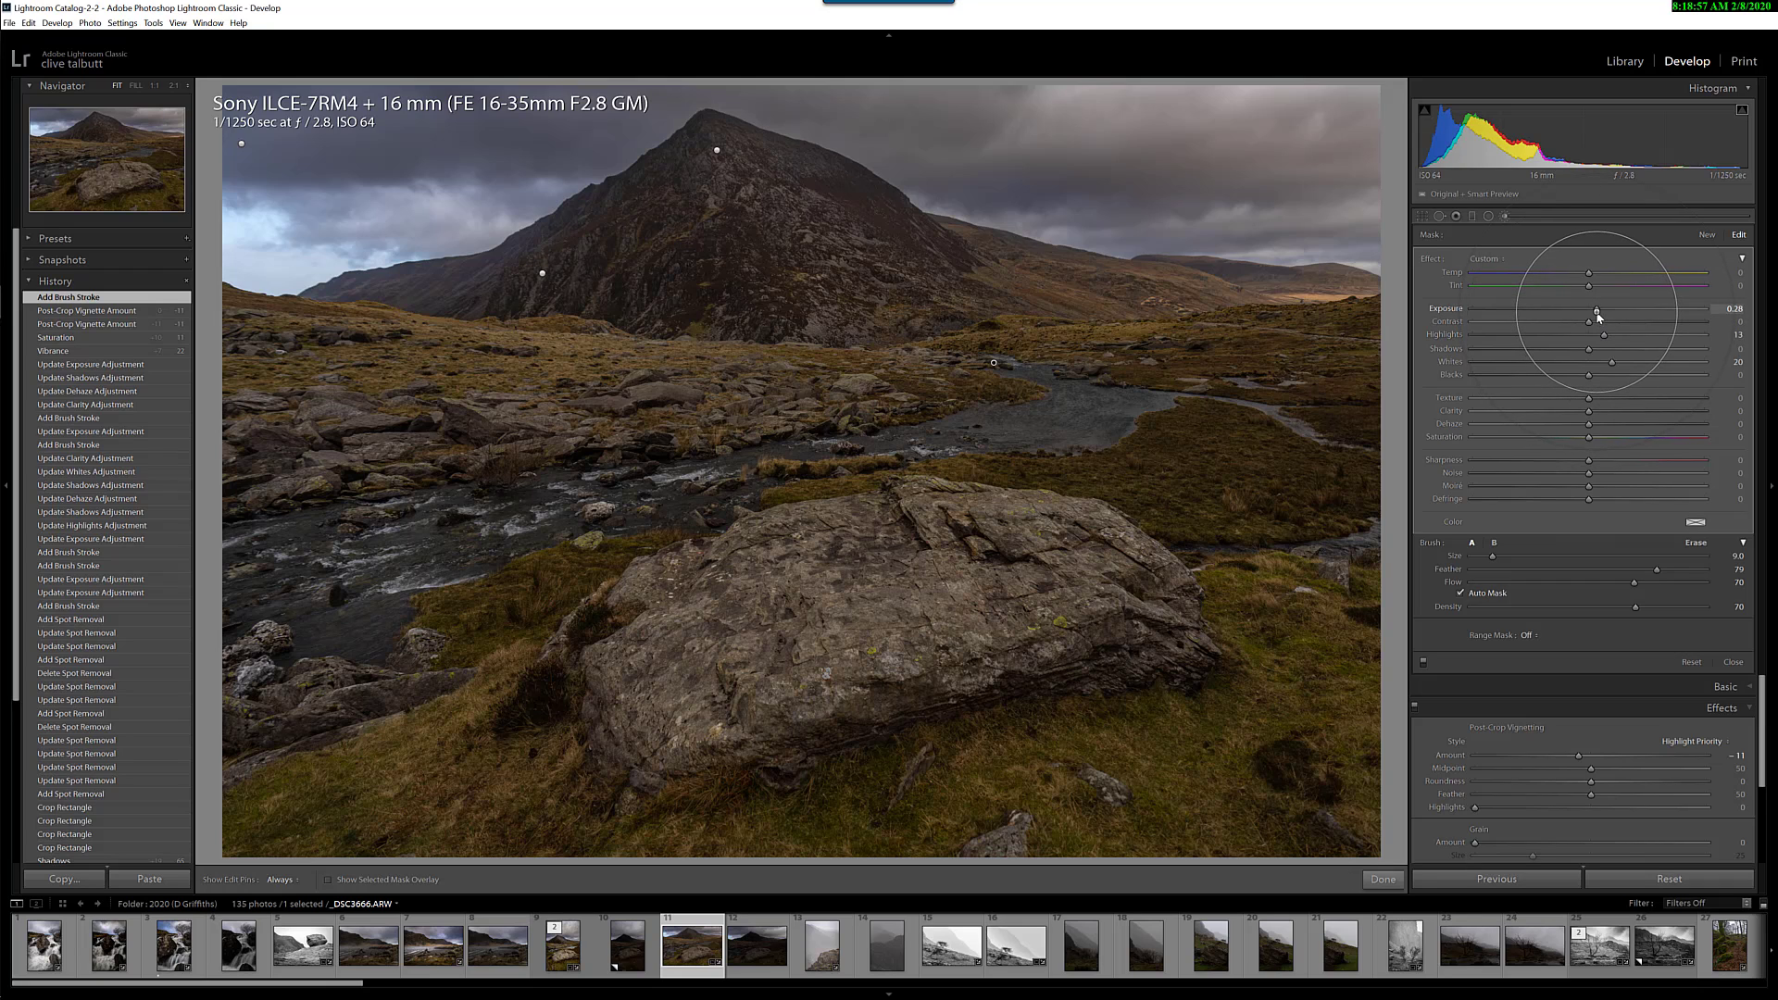
{"action": "scroll", "coordinate": [1596, 317], "scroll_direction": "down", "scroll_amount": 1}
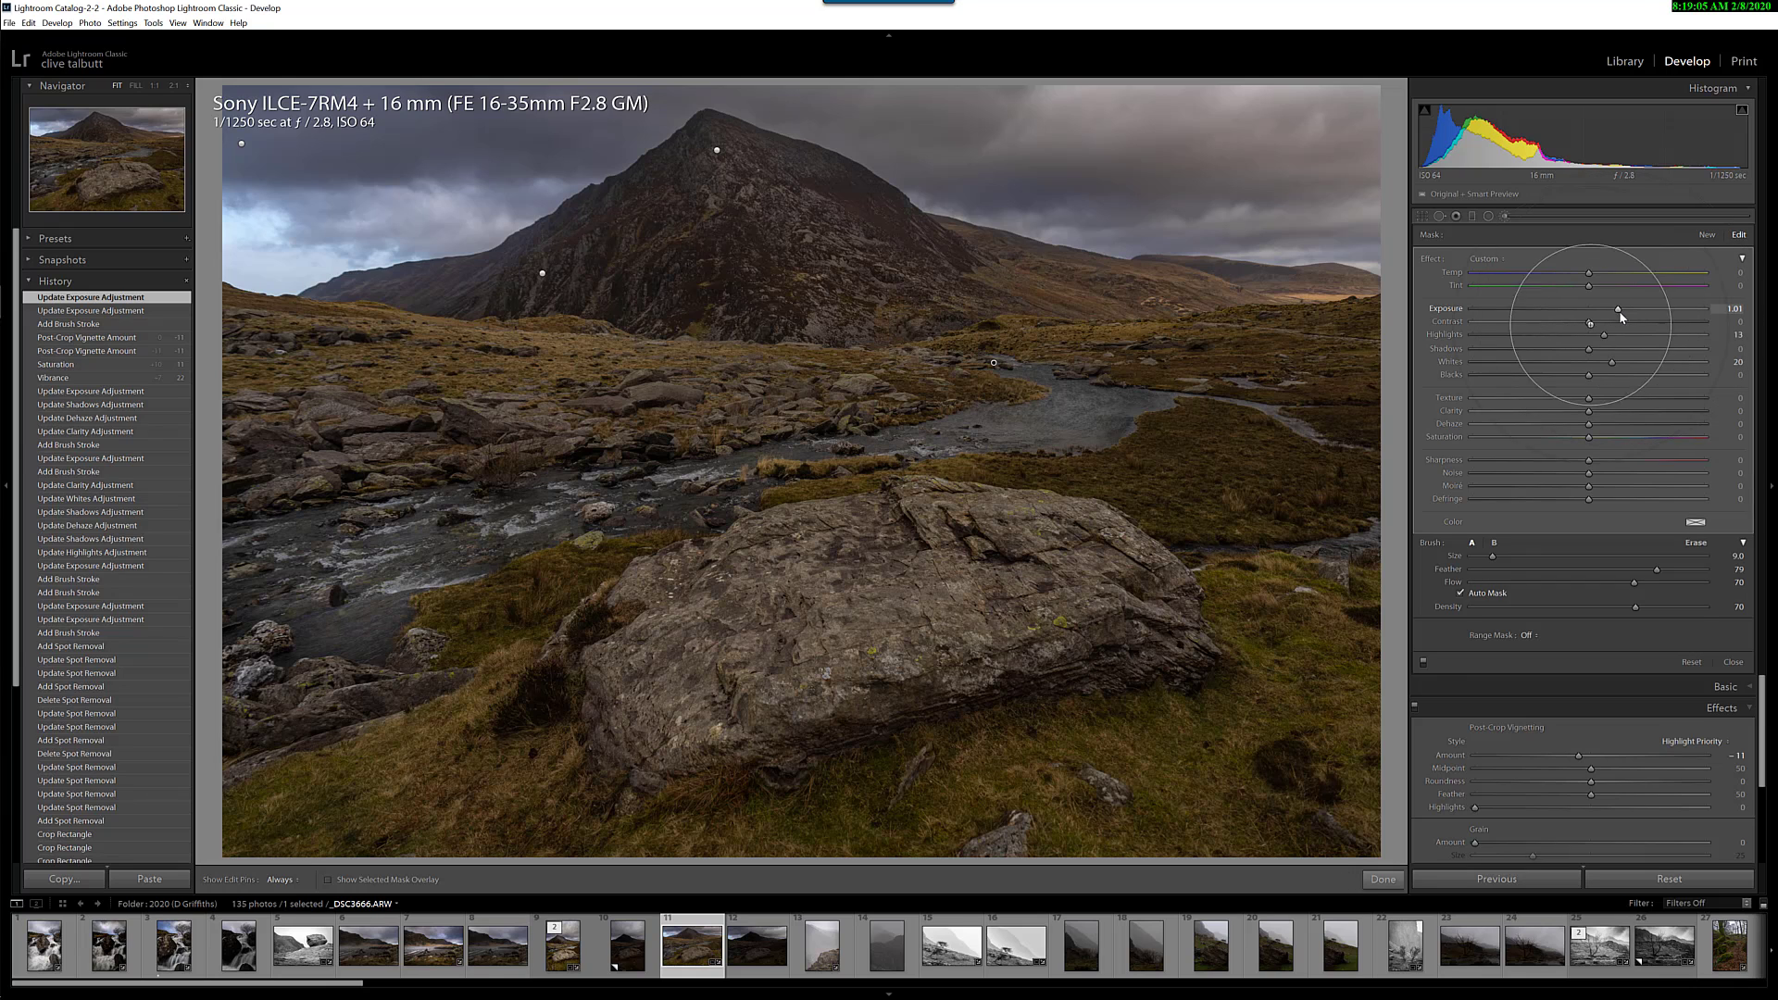
- Brush more of the wide river bend below the mountain into the river mask with size 9
{"action": "key", "text": "h"}
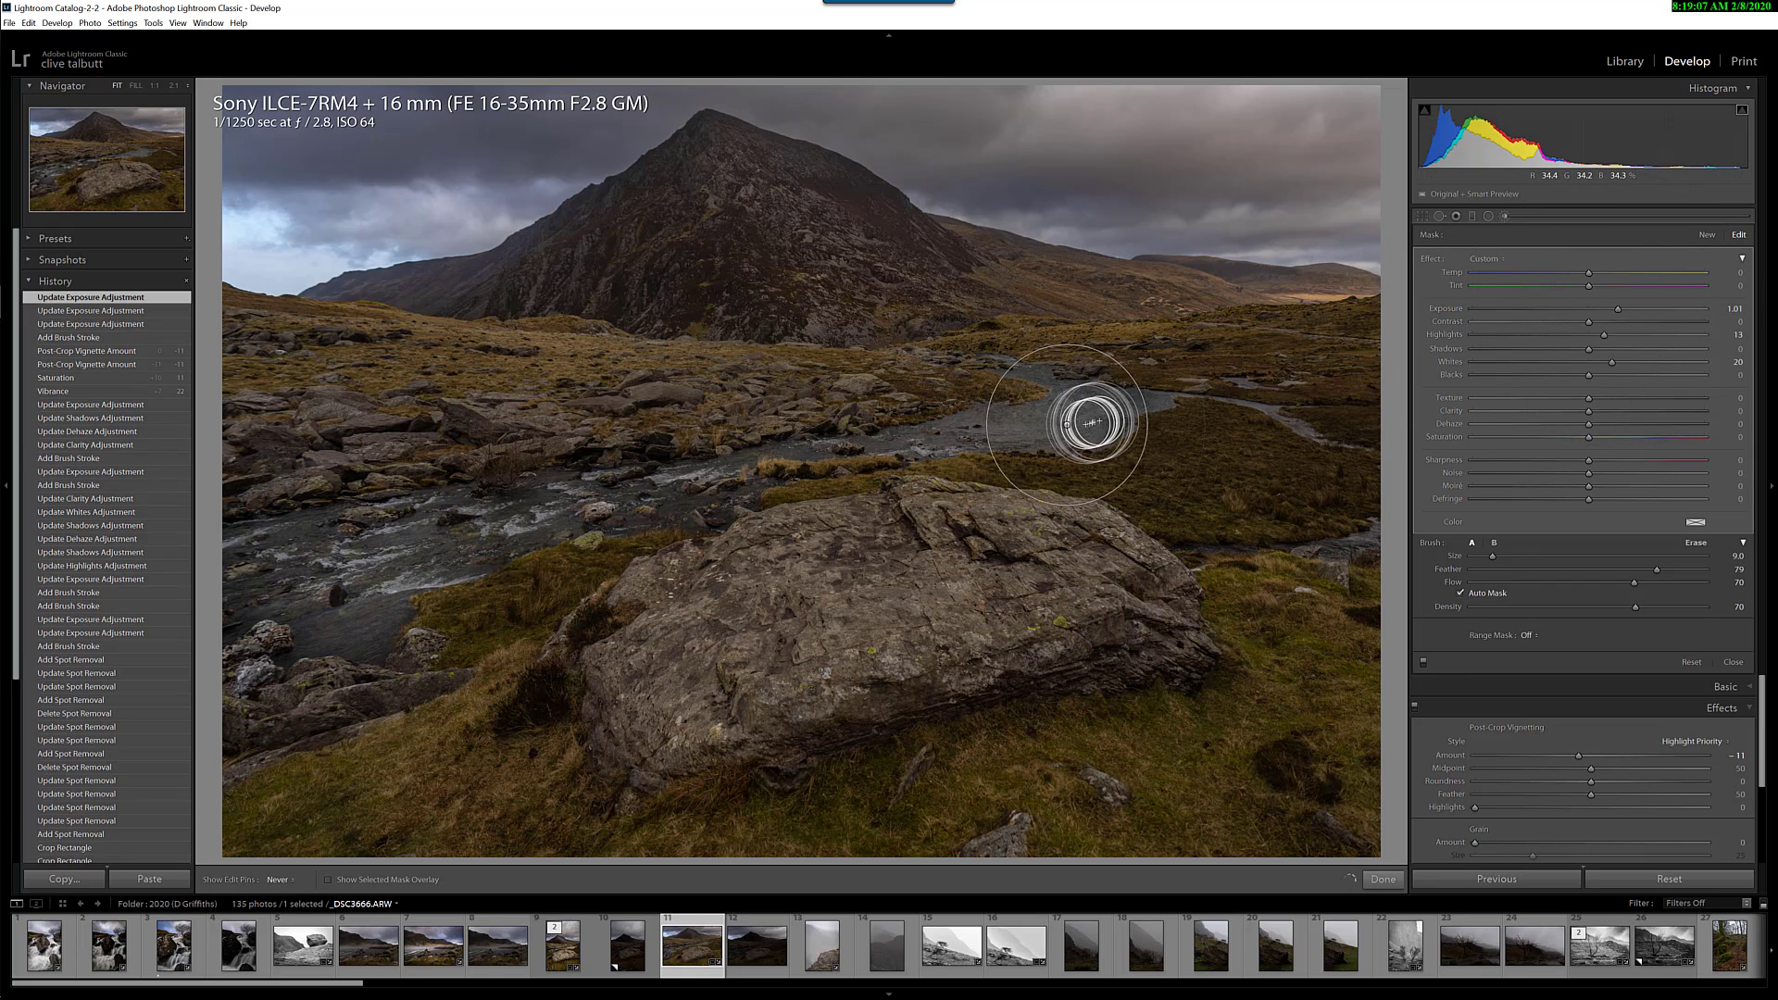
{"action": "left_click_drag", "start_coordinate": [1093, 423], "coordinate": [976, 417]}
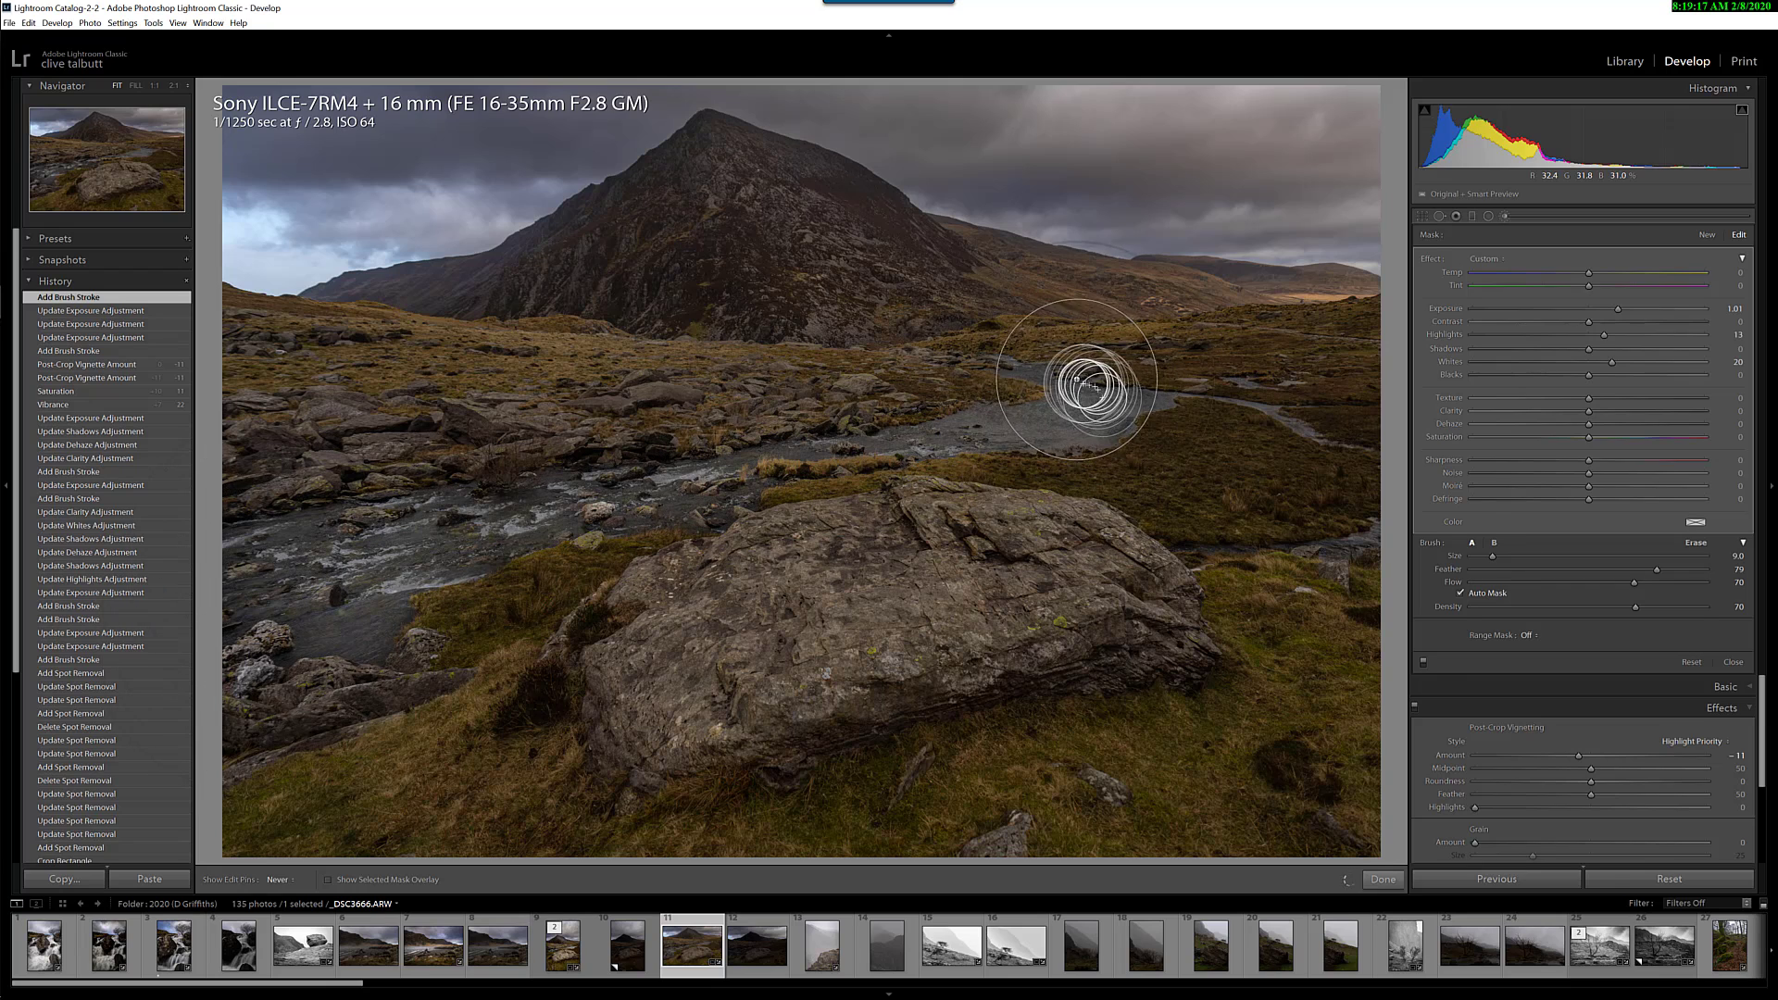
{"action": "left_click", "coordinate": [1119, 400]}
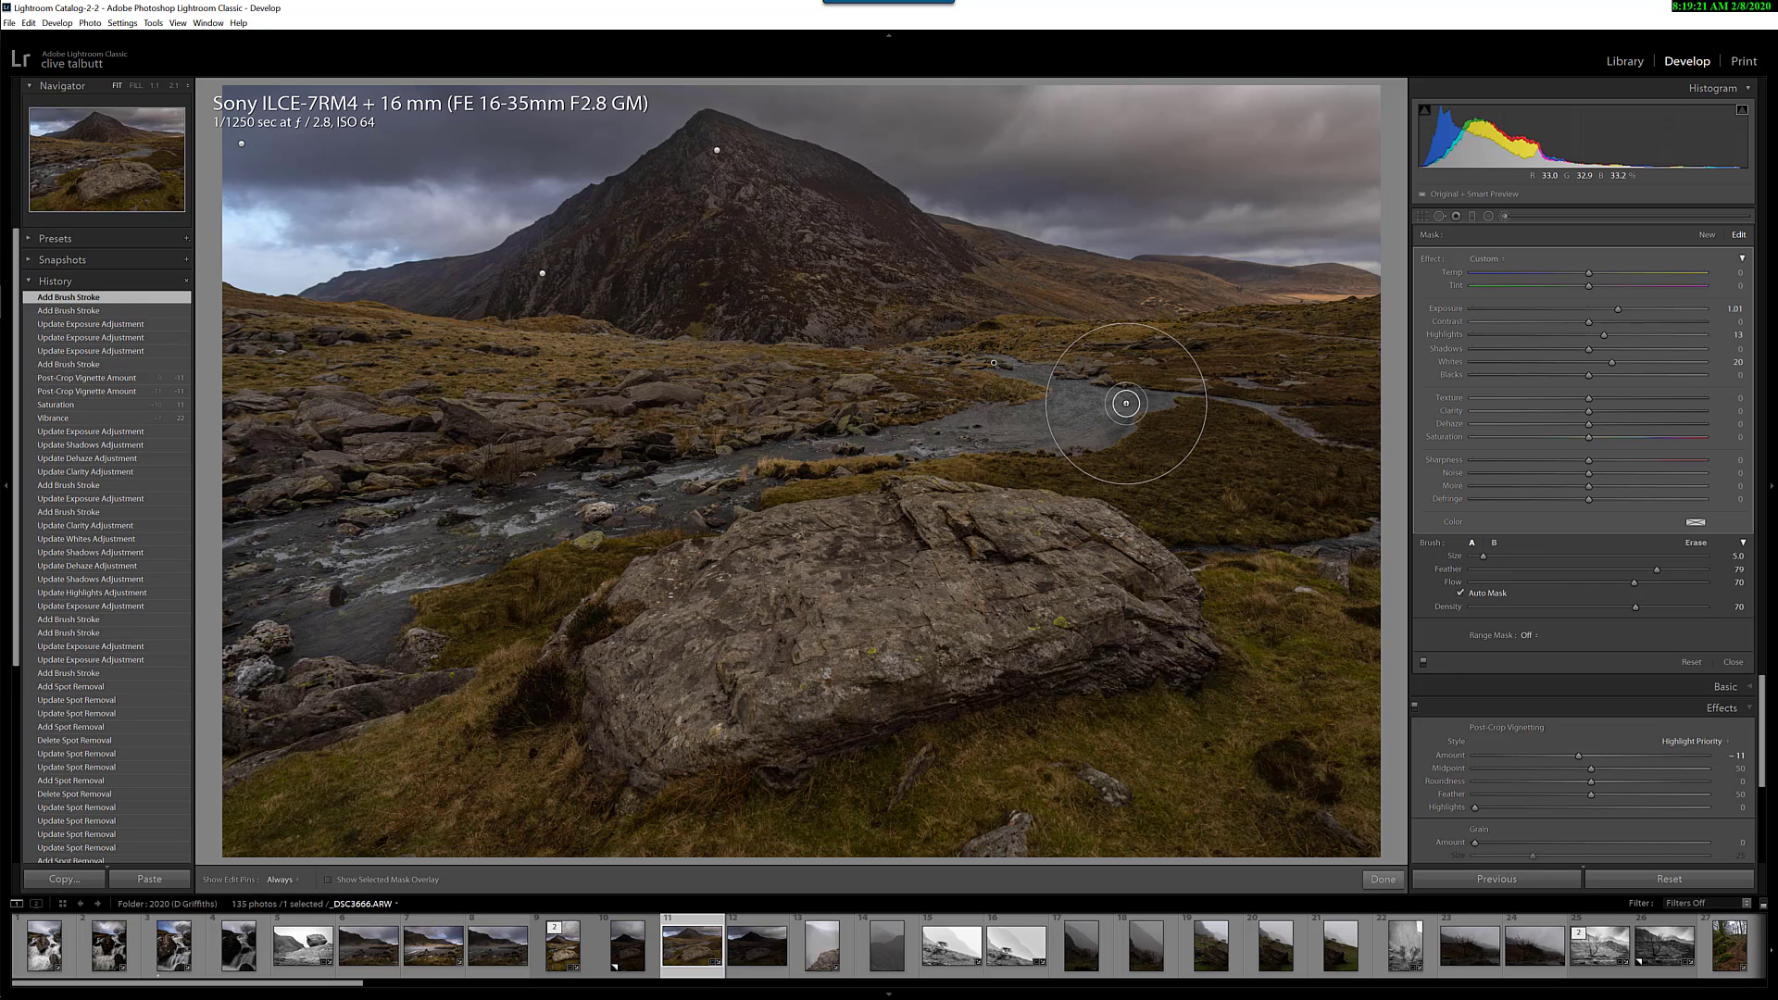
- Reduce the brush size to 4 and add the narrow side streams right of the river and beside the boulder to the river mask
{"action": "key", "text": "bracketleft"}
{"action": "key", "text": "h"}
{"action": "left_click", "coordinate": [1306, 408]}
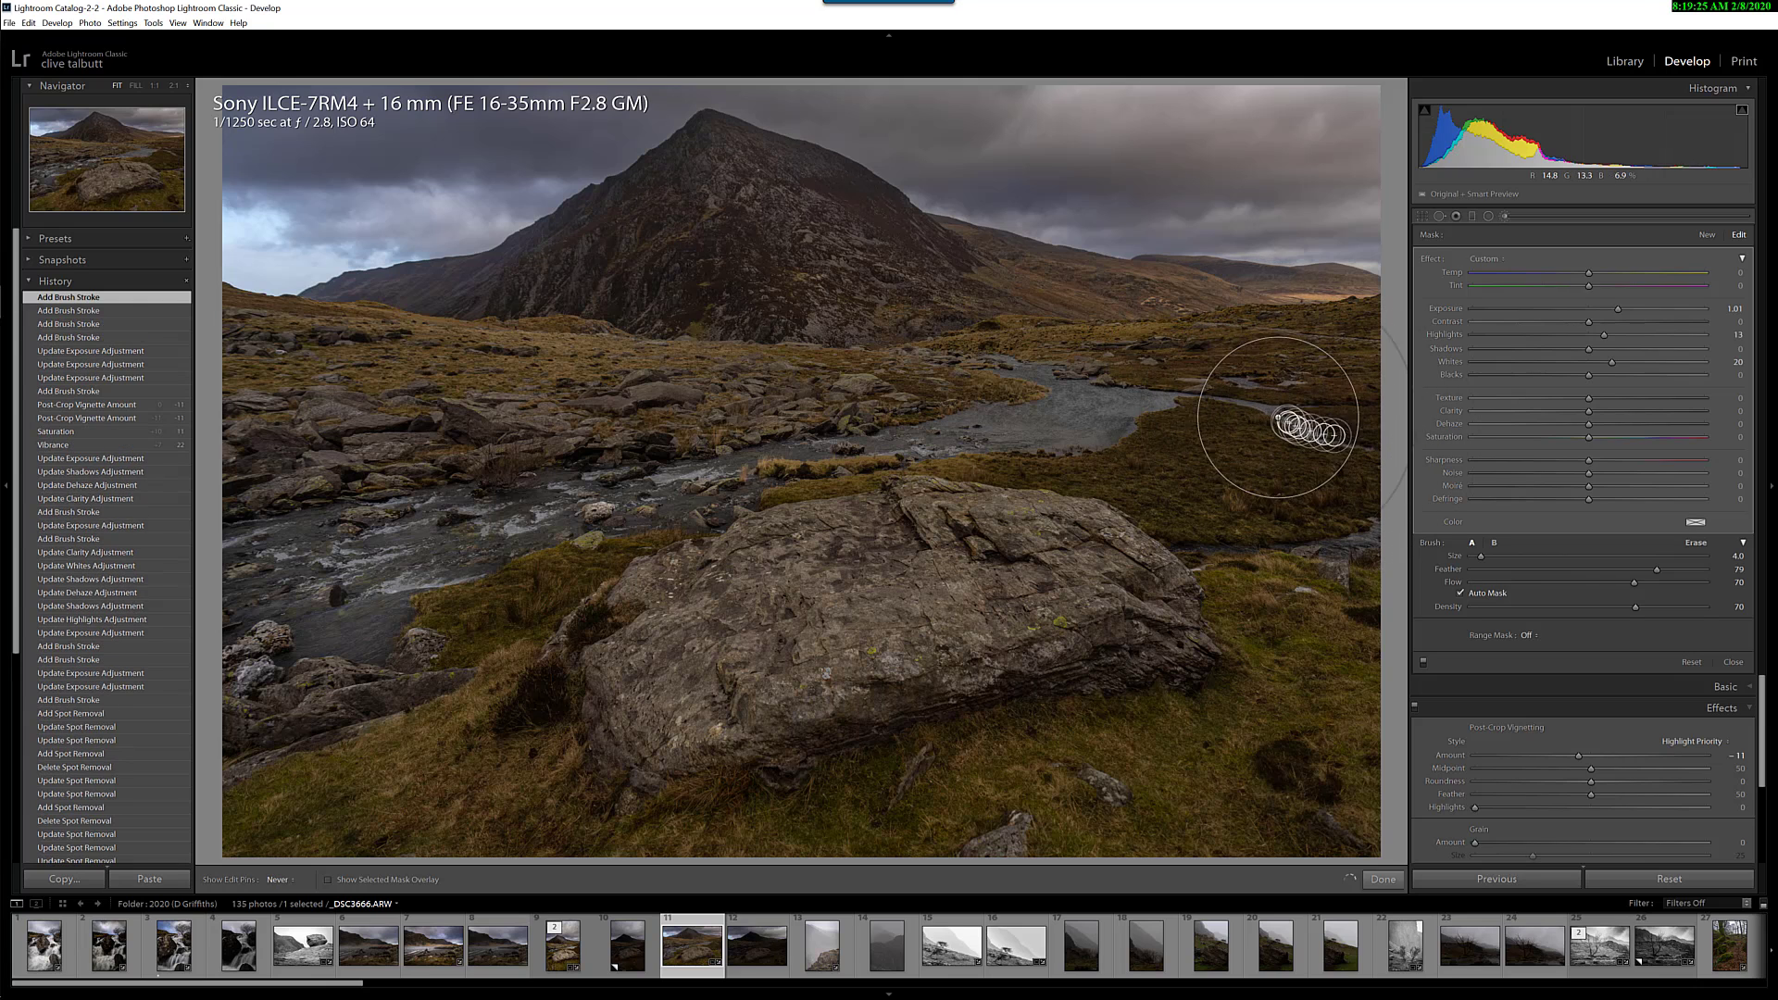
{"action": "left_click_drag", "start_coordinate": [1297, 413], "coordinate": [1321, 436]}
{"action": "key", "text": "h"}
{"action": "mouse_move", "coordinate": [1357, 547]}
{"action": "left_mouse_down"}
{"action": "mouse_move", "coordinate": [1333, 533]}
{"action": "mouse_move", "coordinate": [1190, 564]}
{"action": "mouse_move", "coordinate": [1263, 527]}
{"action": "mouse_move", "coordinate": [1385, 534]}
{"action": "mouse_move", "coordinate": [1190, 556]}
{"action": "mouse_move", "coordinate": [1201, 518]}
{"action": "left_mouse_up"}
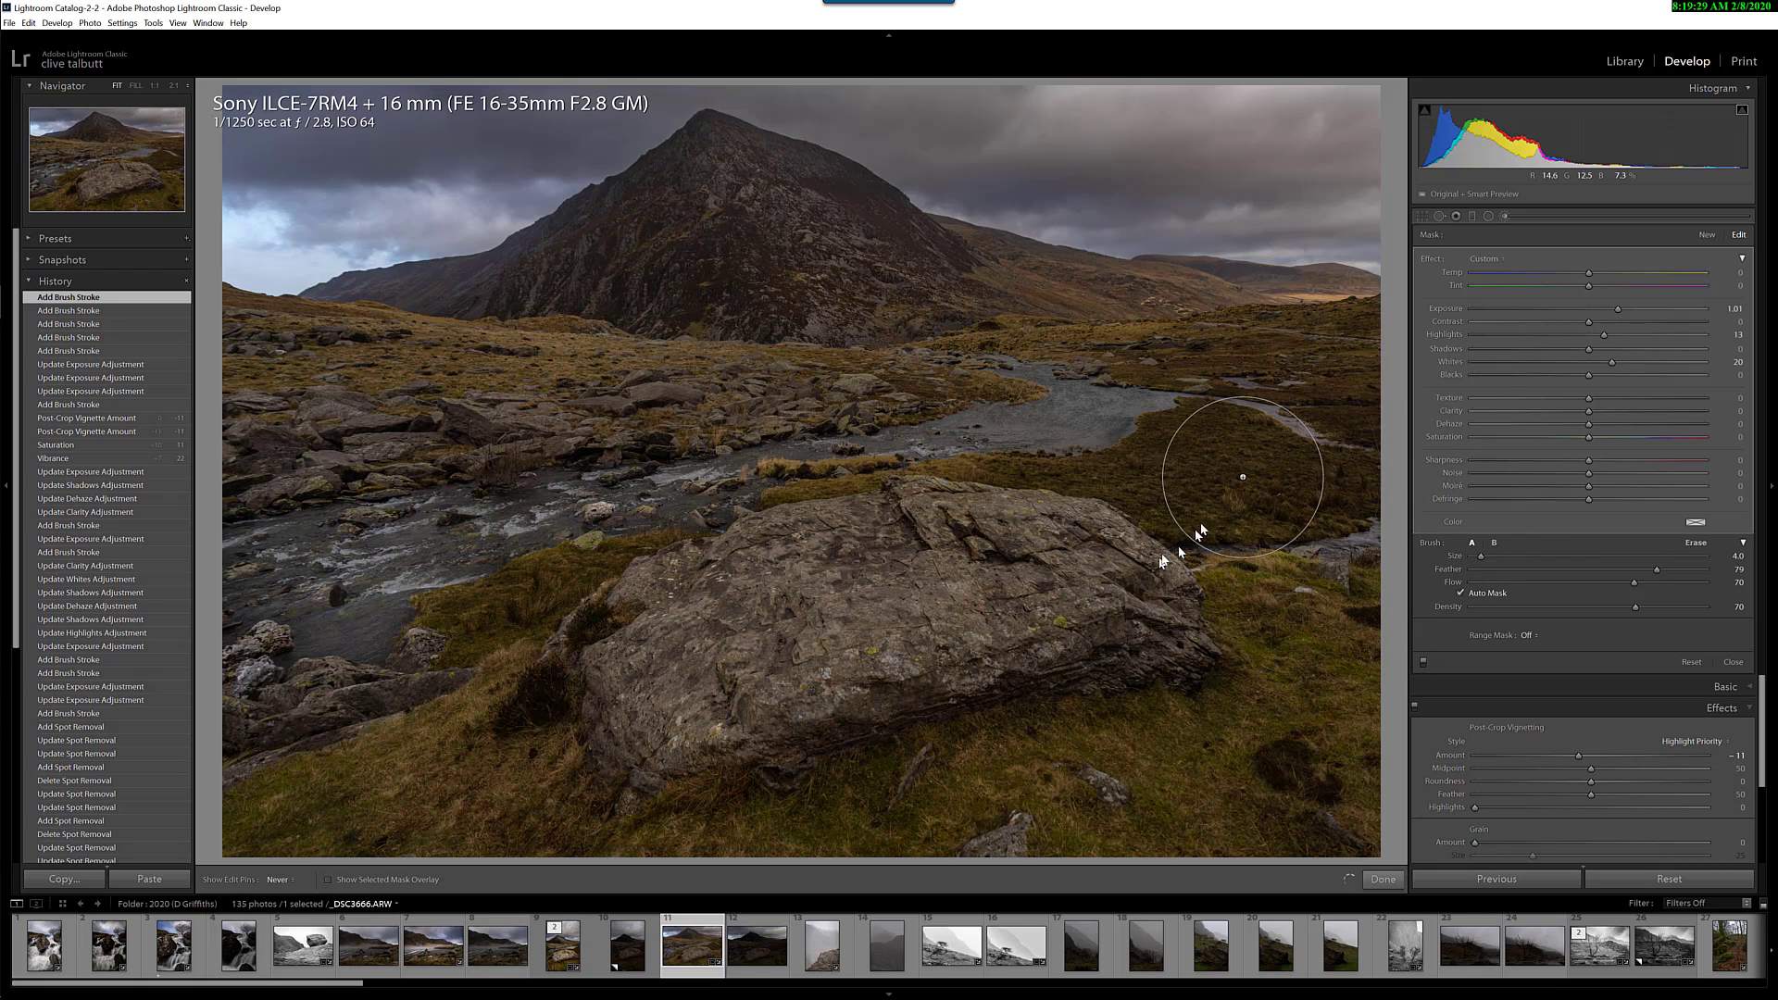
{"action": "key", "text": "h"}
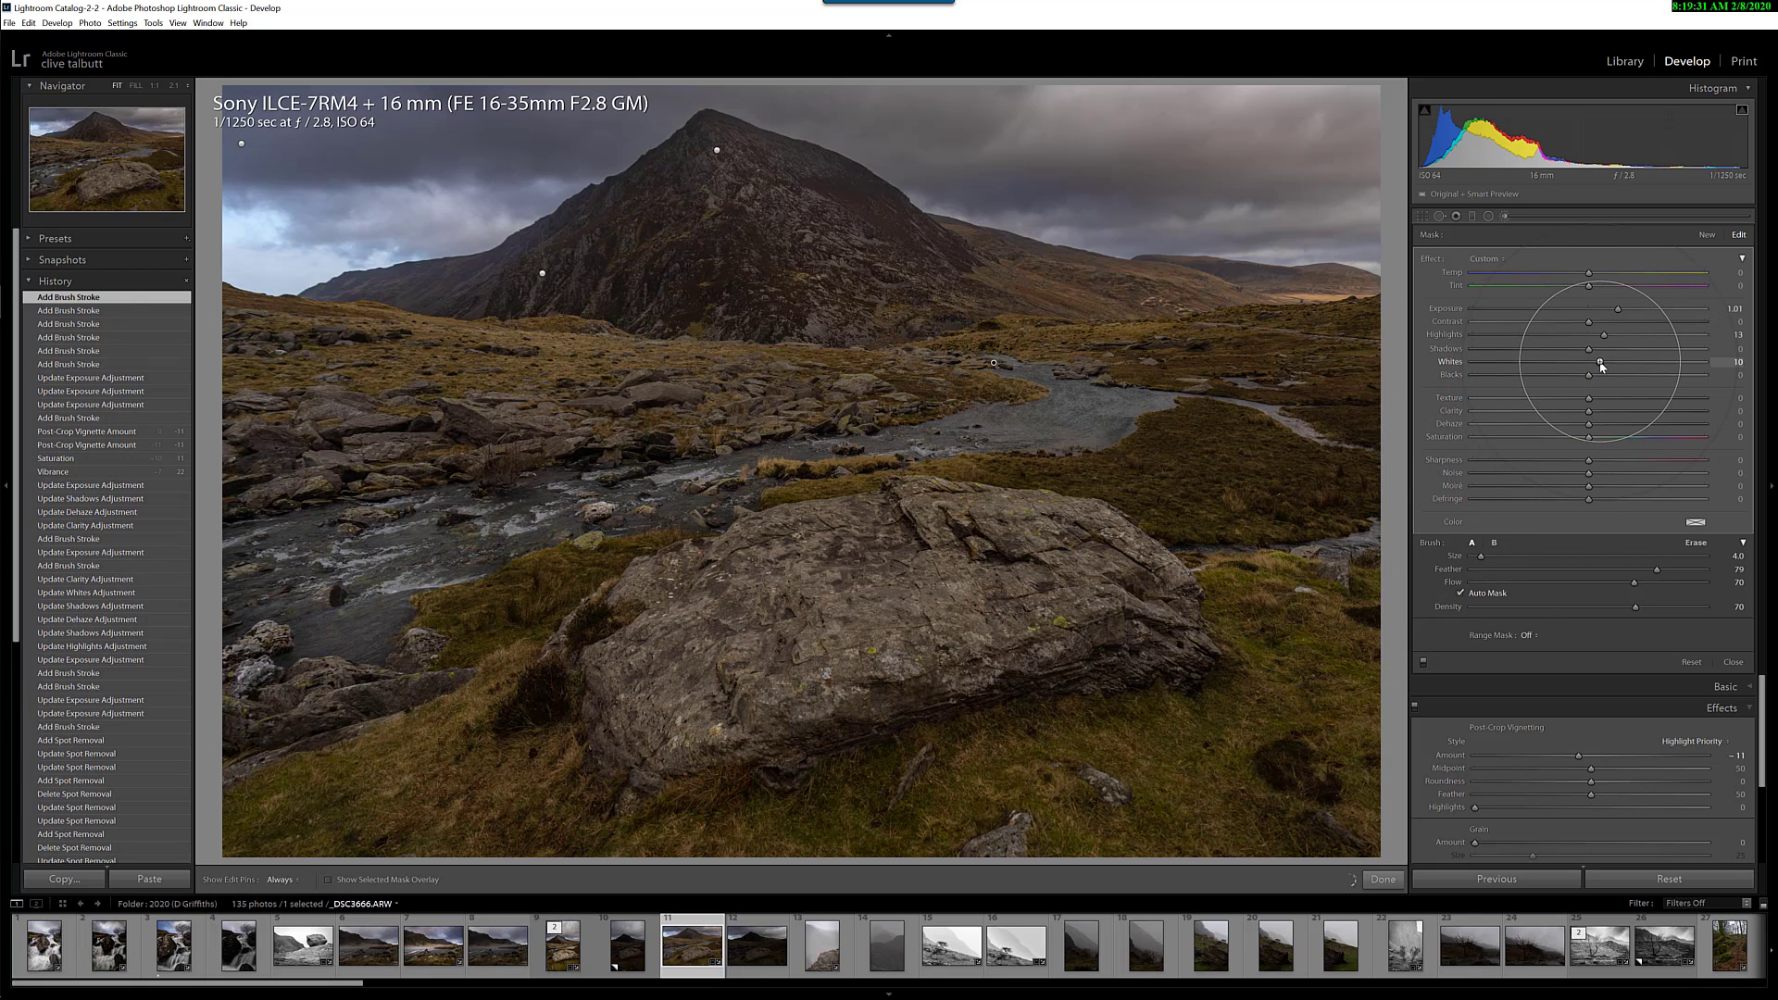
- Set the river mask's whites to 30 and highlights to 21, and close the Adjustment Brush
{"action": "left_click_drag", "start_coordinate": [1601, 366], "coordinate": [1601, 367]}
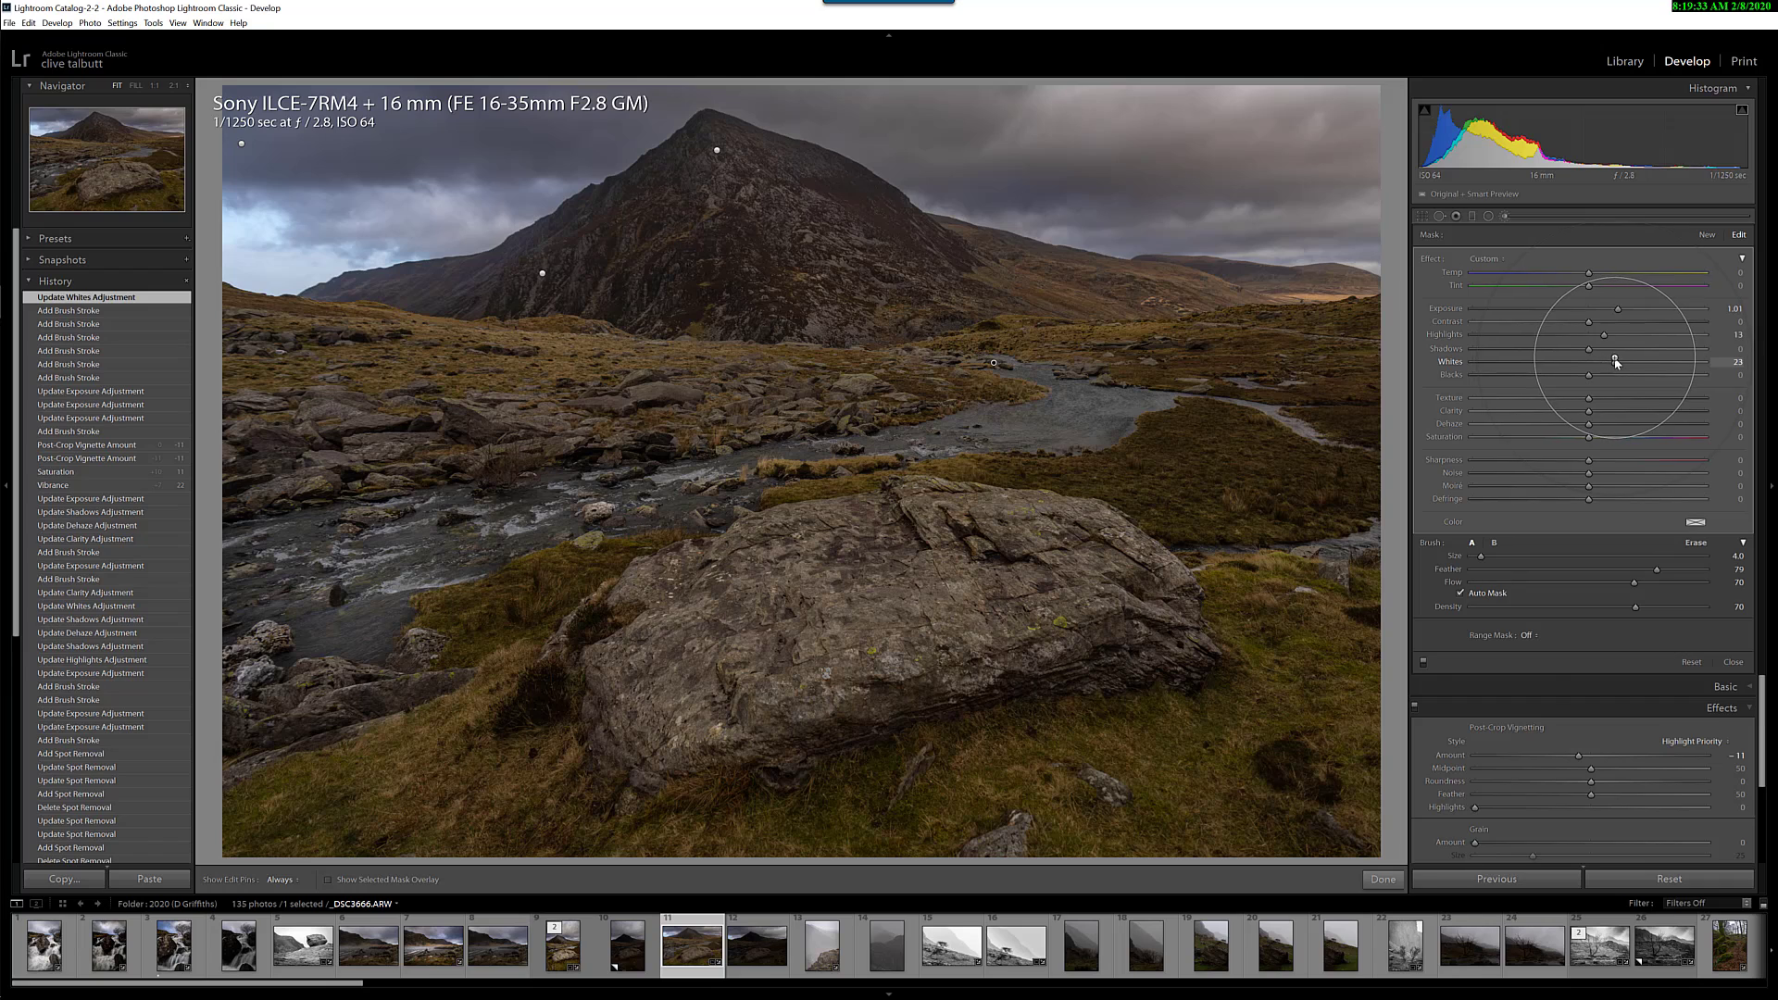
{"action": "left_click_drag", "start_coordinate": [1623, 369], "coordinate": [1623, 369]}
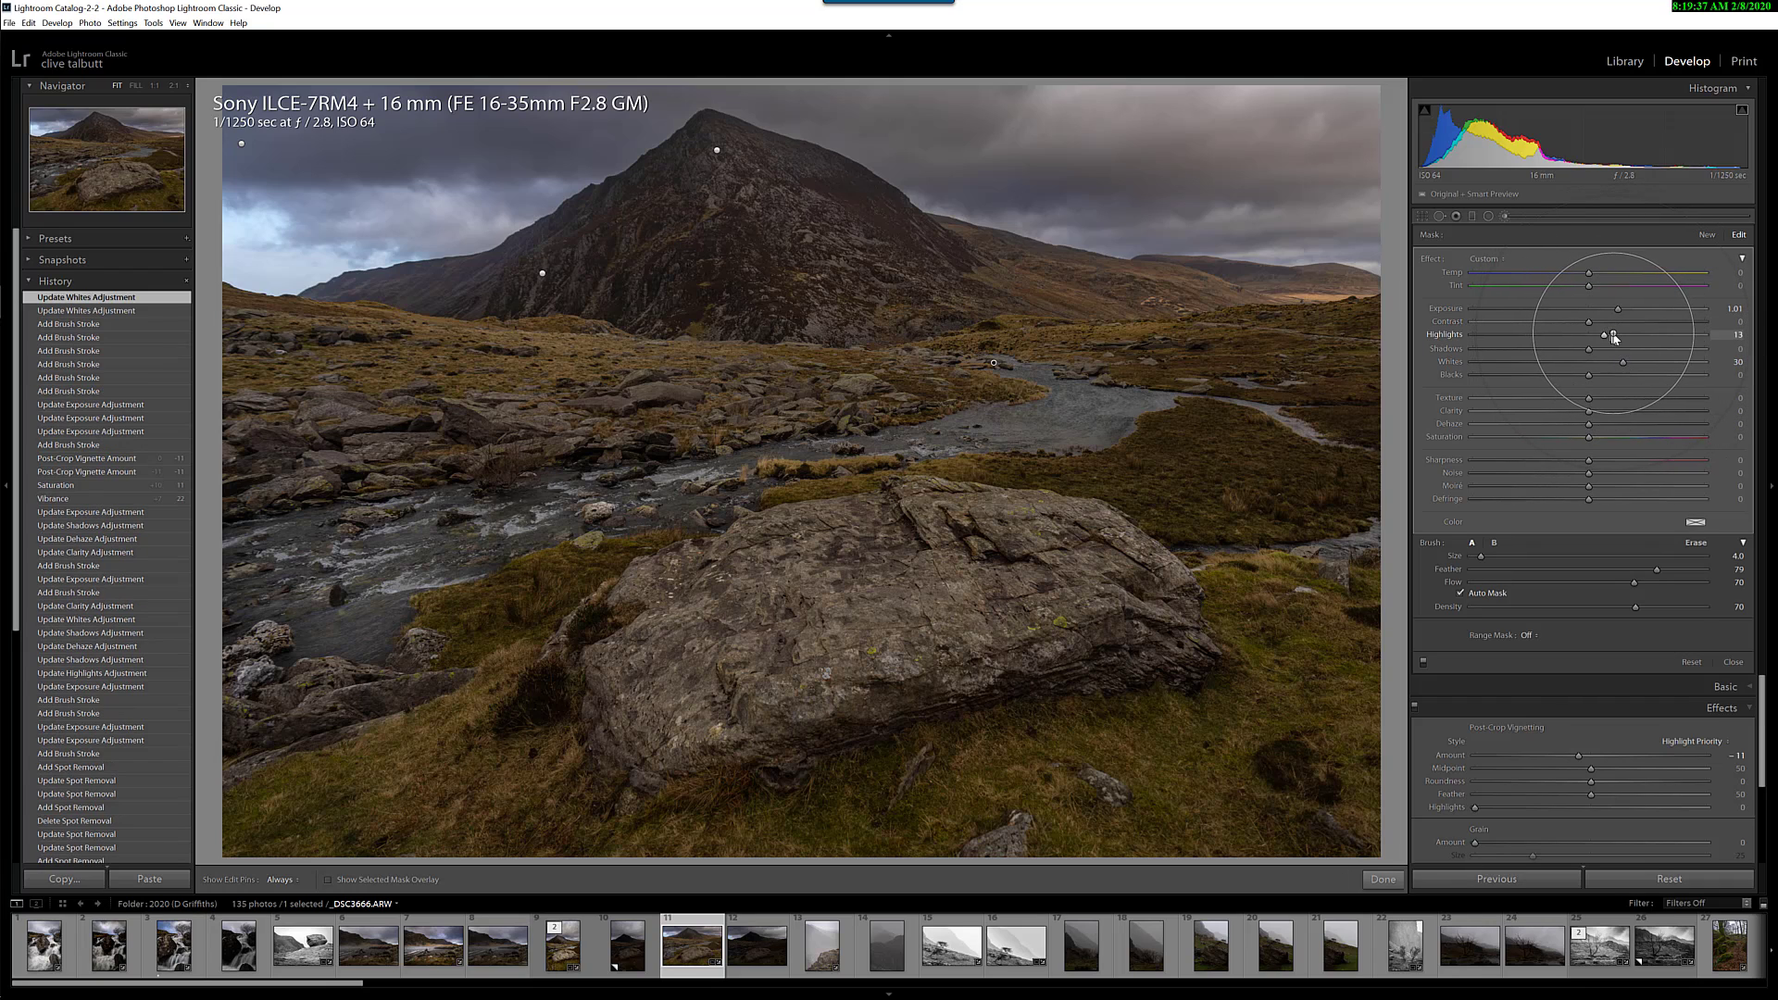
{"action": "left_click", "coordinate": [1614, 336]}
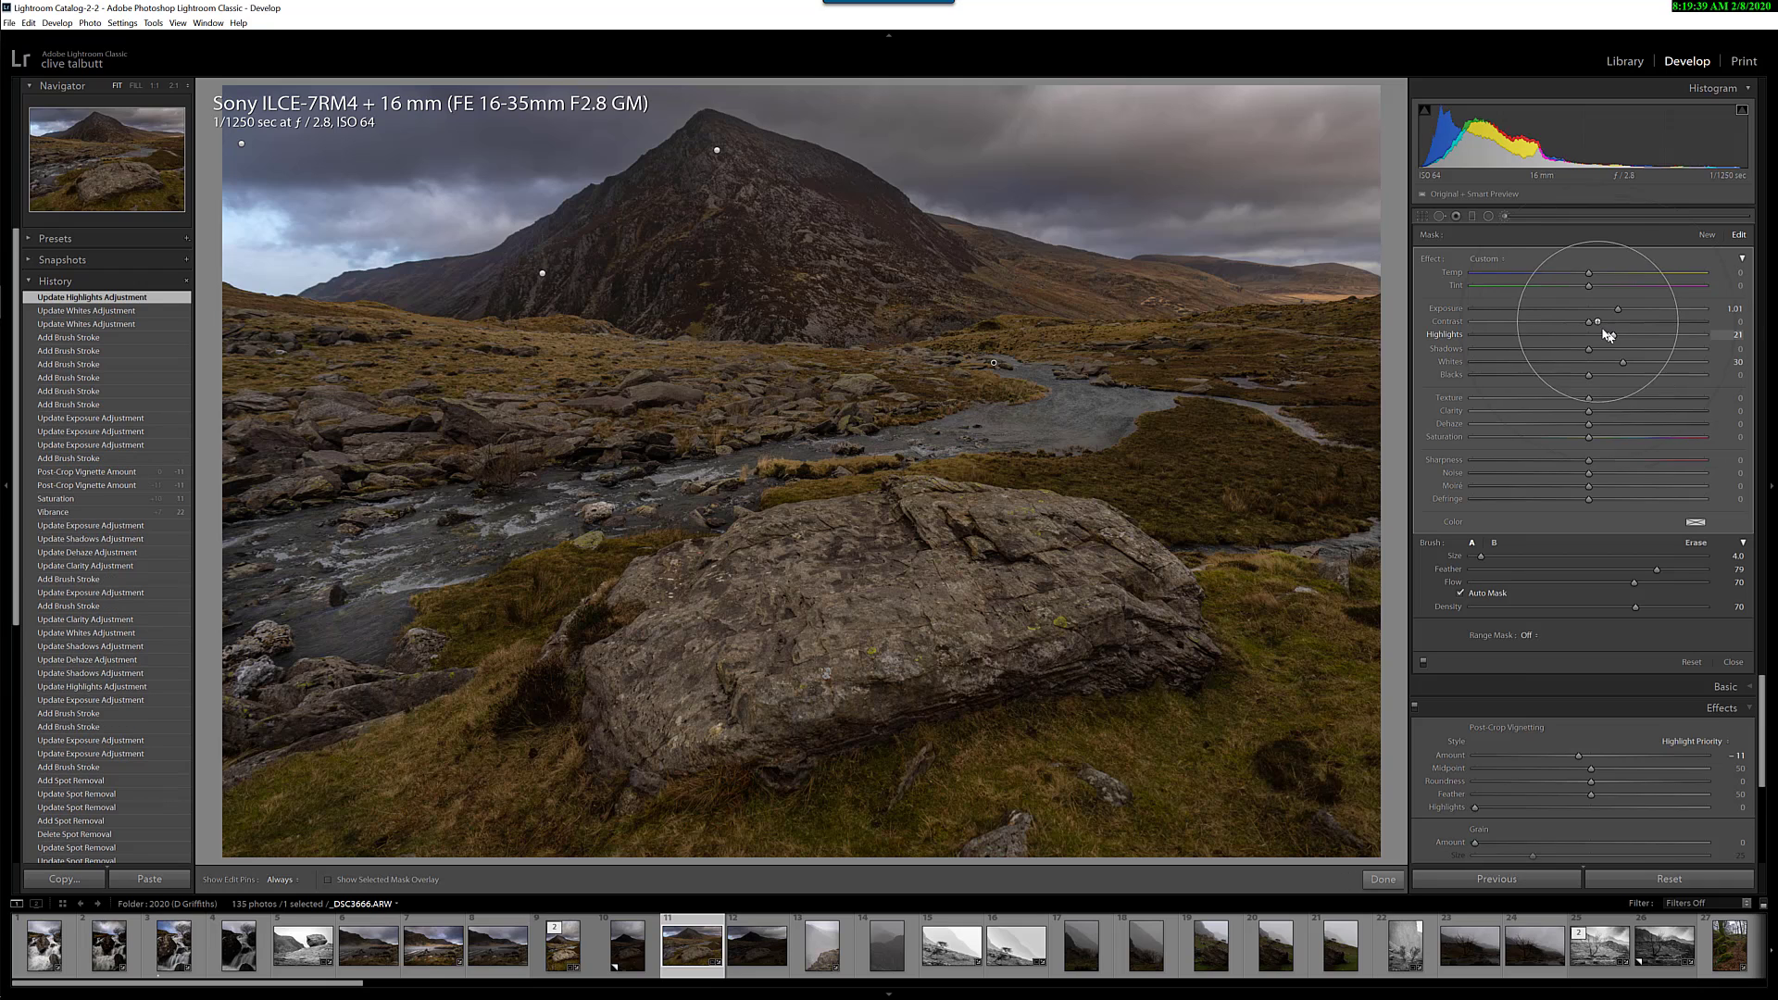
{"action": "left_click", "coordinate": [1505, 218]}
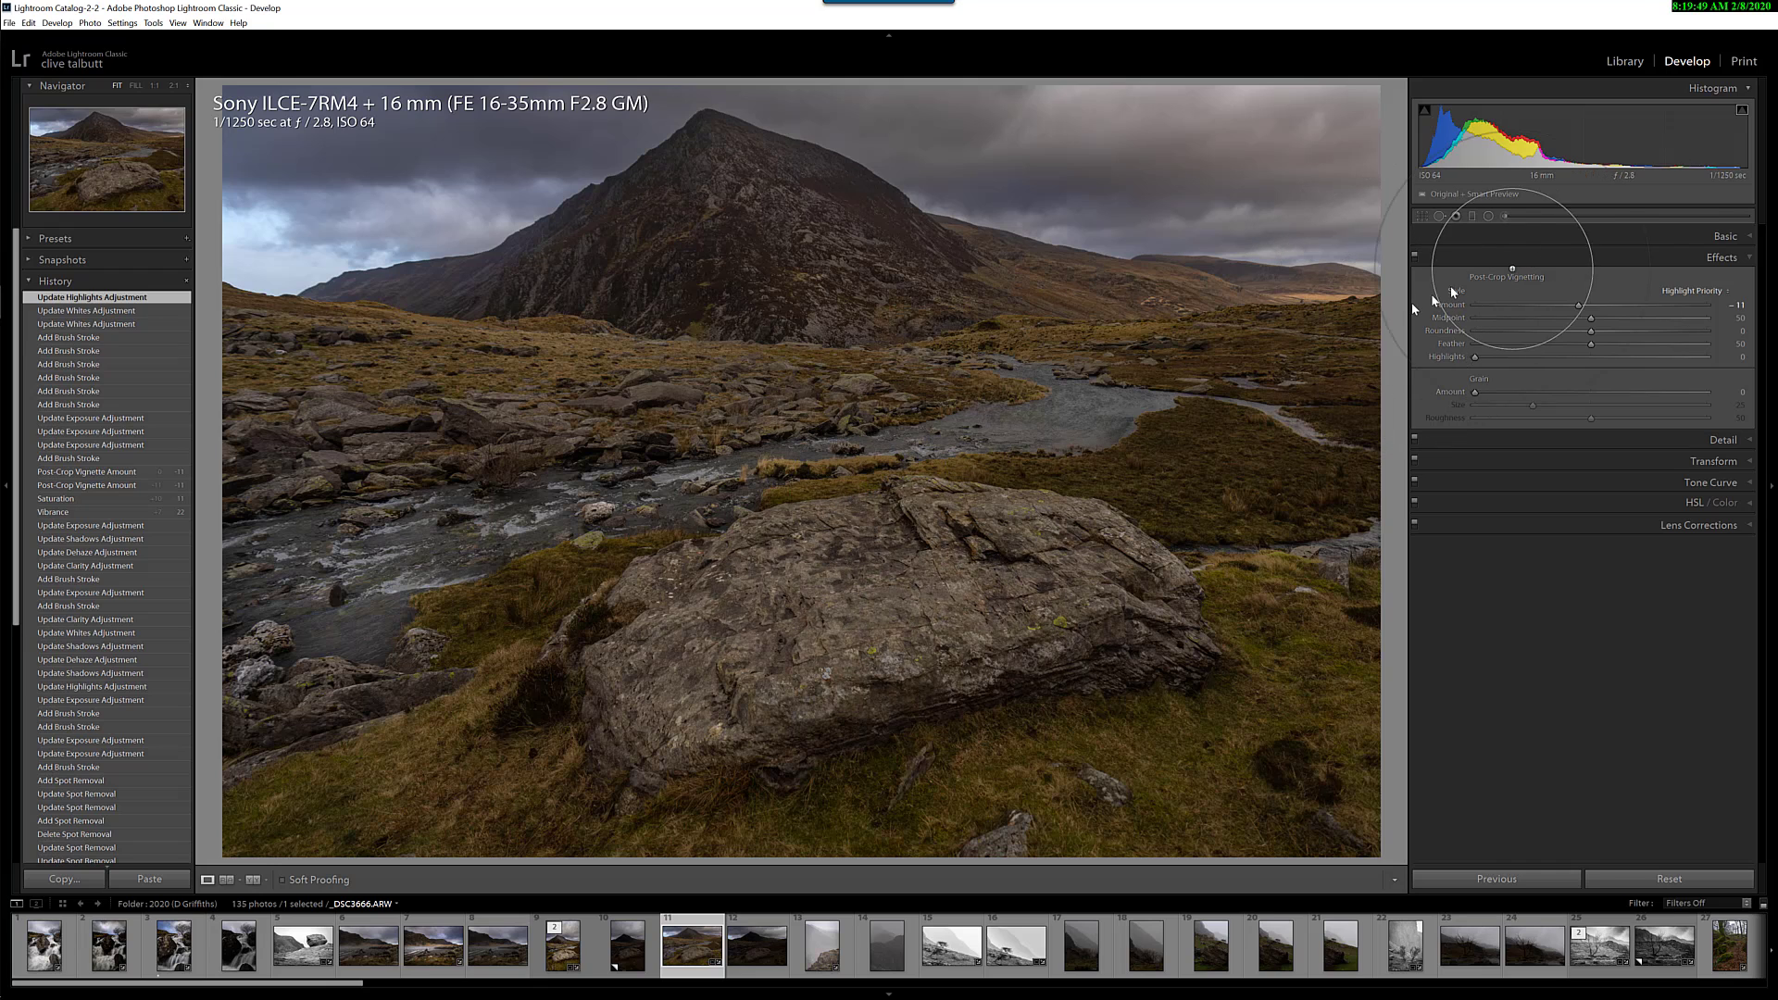
- Paint a new Adjustment Brush mask over the large foreground boulder with size 20, feather 79, flow 70 and density 70
{"action": "left_click", "coordinate": [1720, 236]}
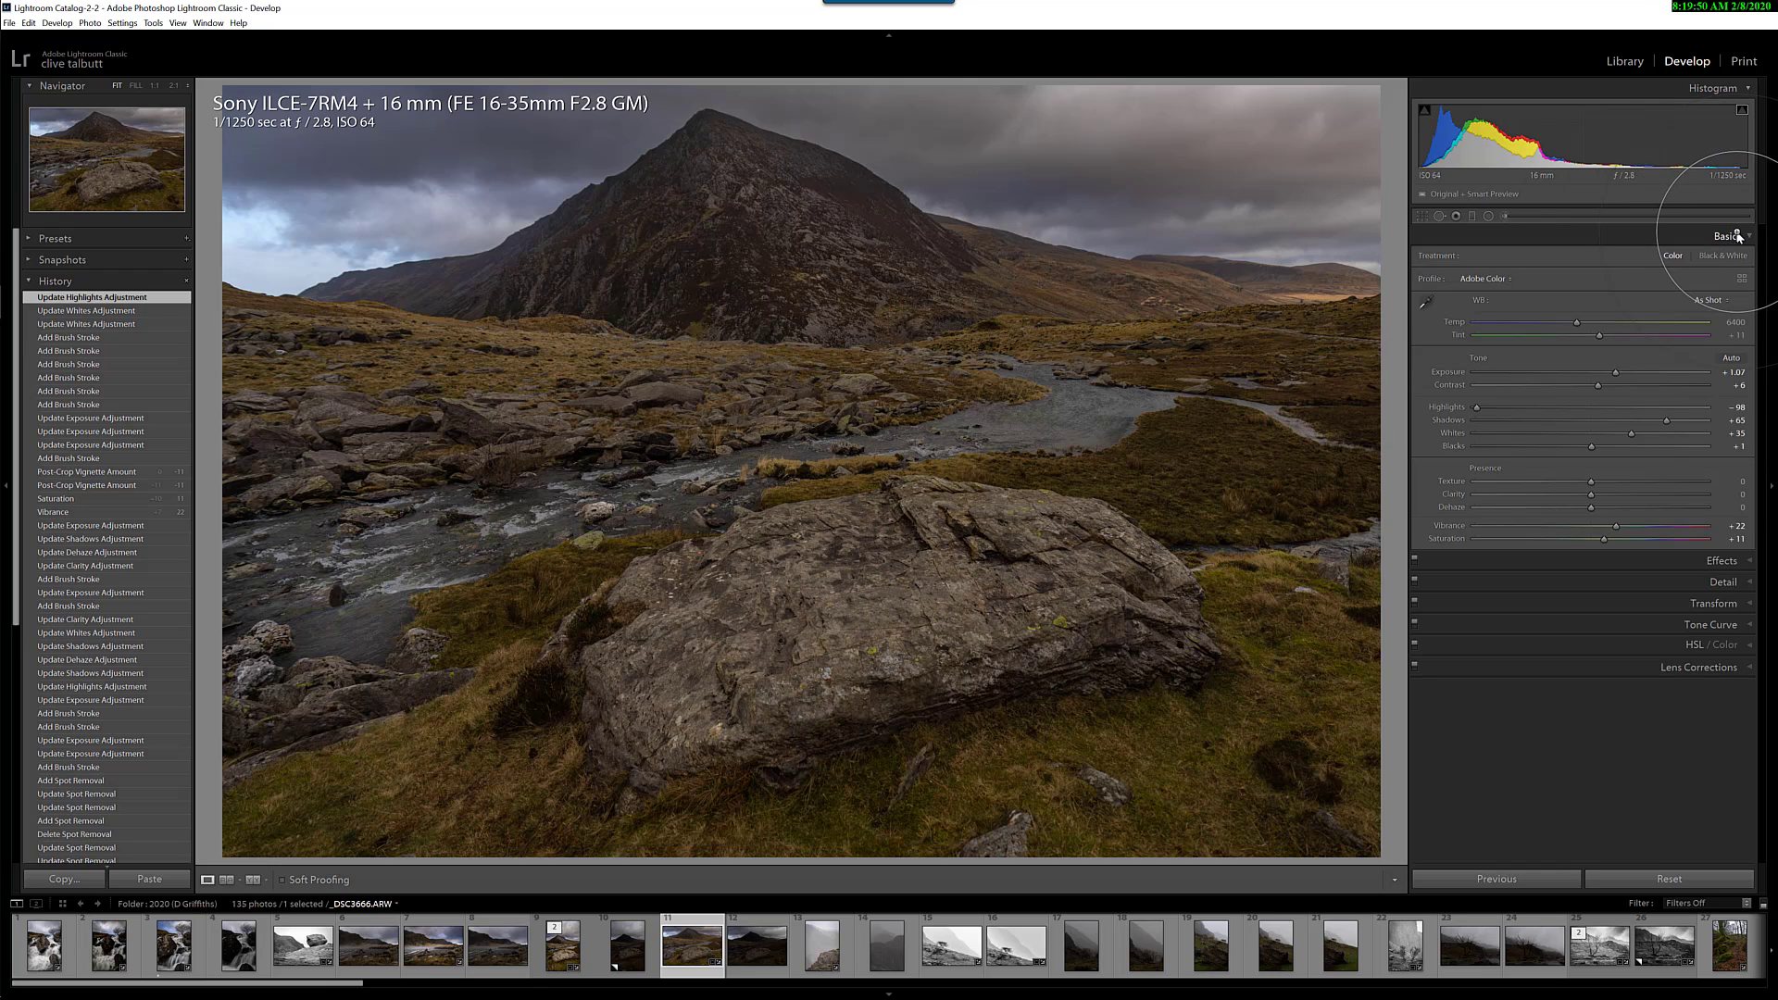
{"action": "left_click", "coordinate": [1509, 216]}
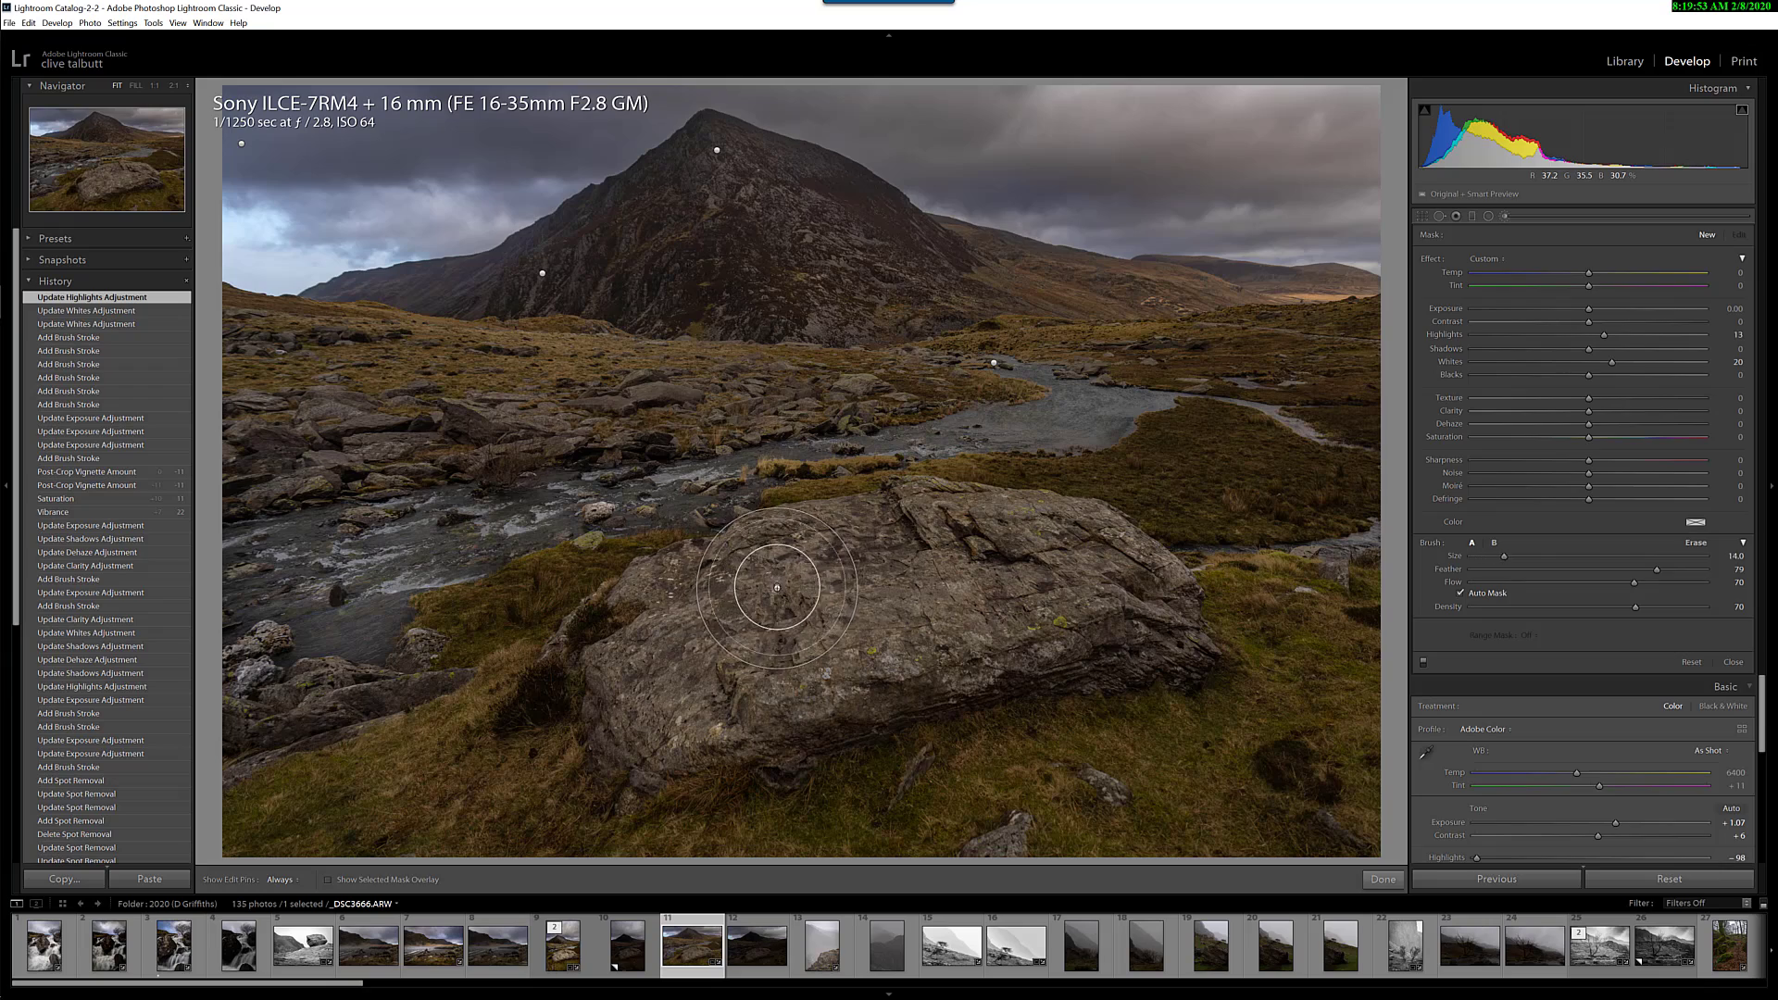
{"action": "scroll", "coordinate": [676, 629], "scroll_direction": "up", "scroll_amount": 3}
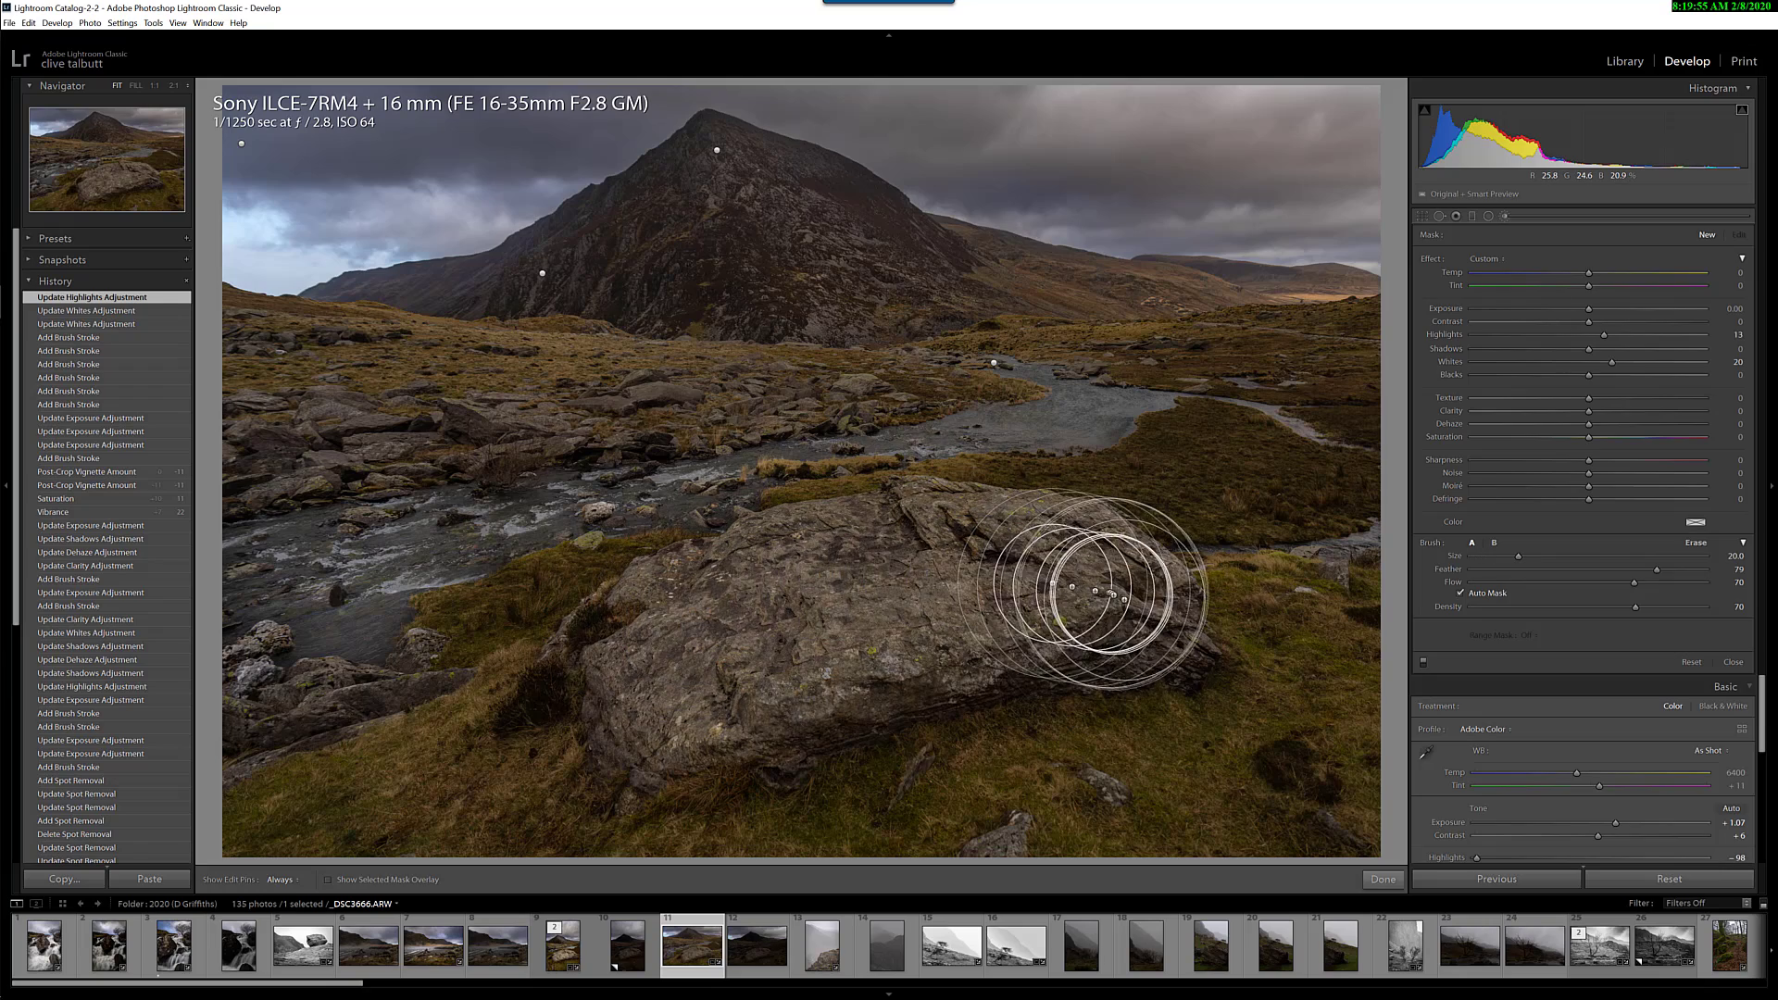
{"action": "key", "text": "h"}
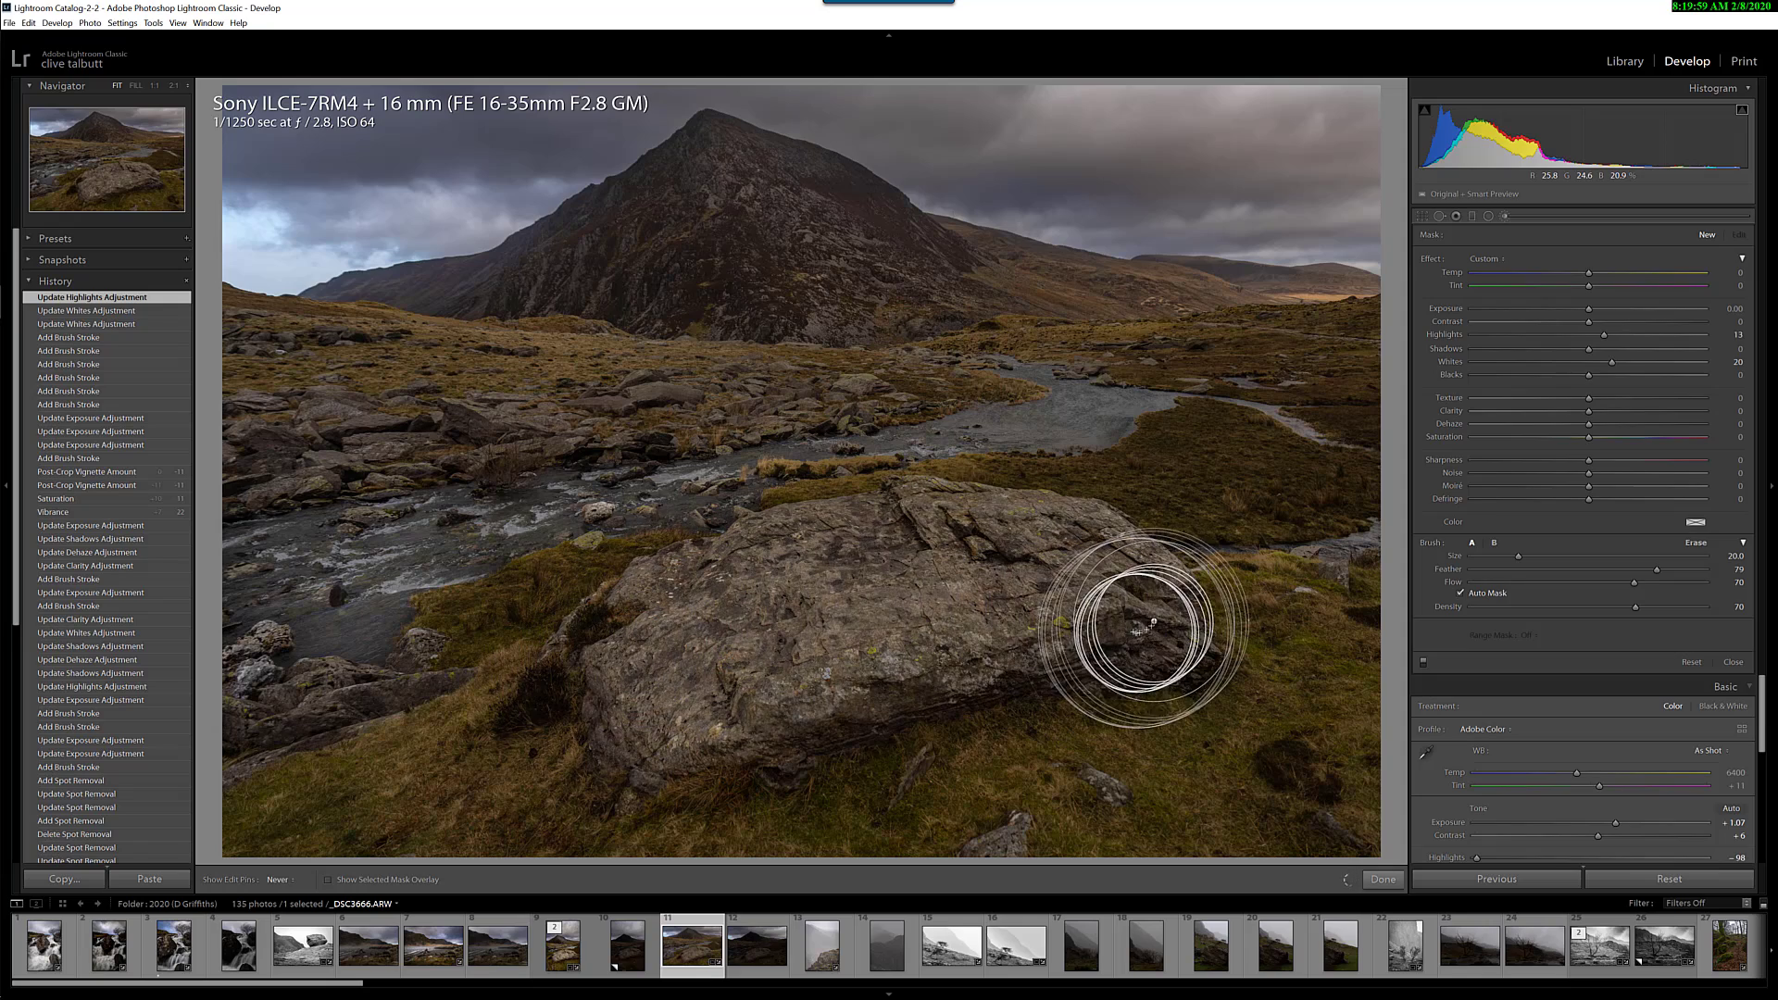
{"action": "key", "text": "h"}
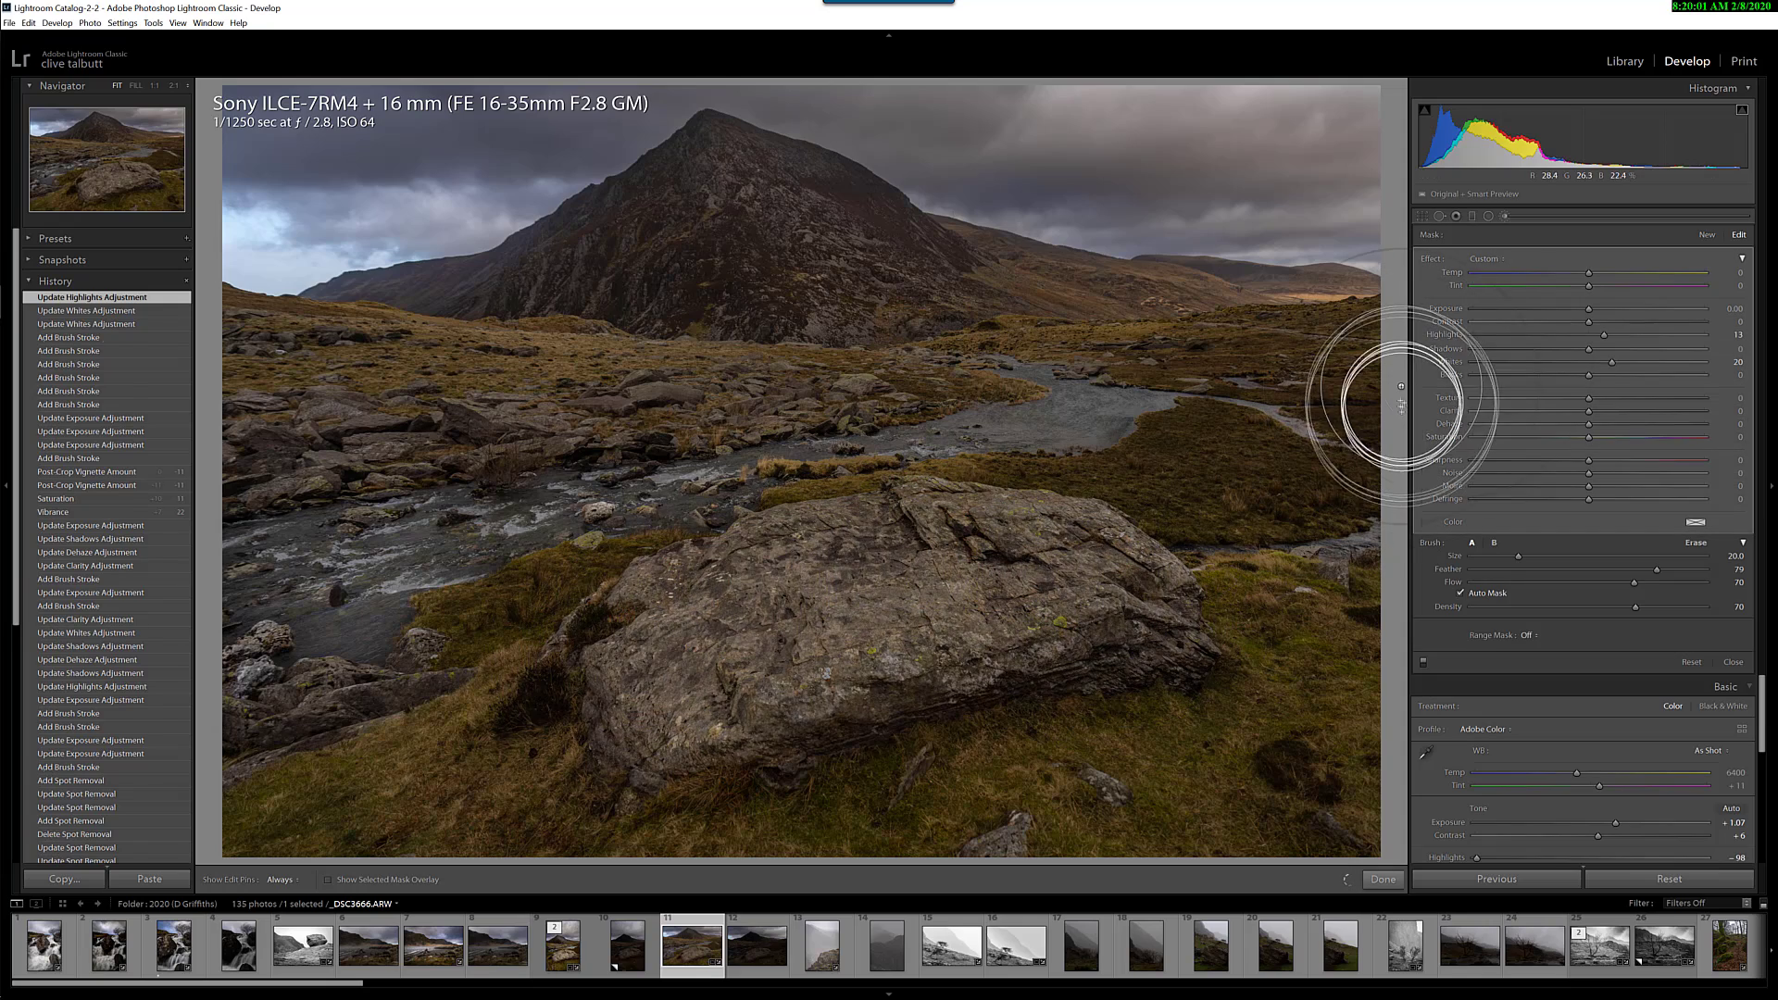
{"action": "left_click_drag", "start_coordinate": [1401, 405], "coordinate": [1403, 400]}
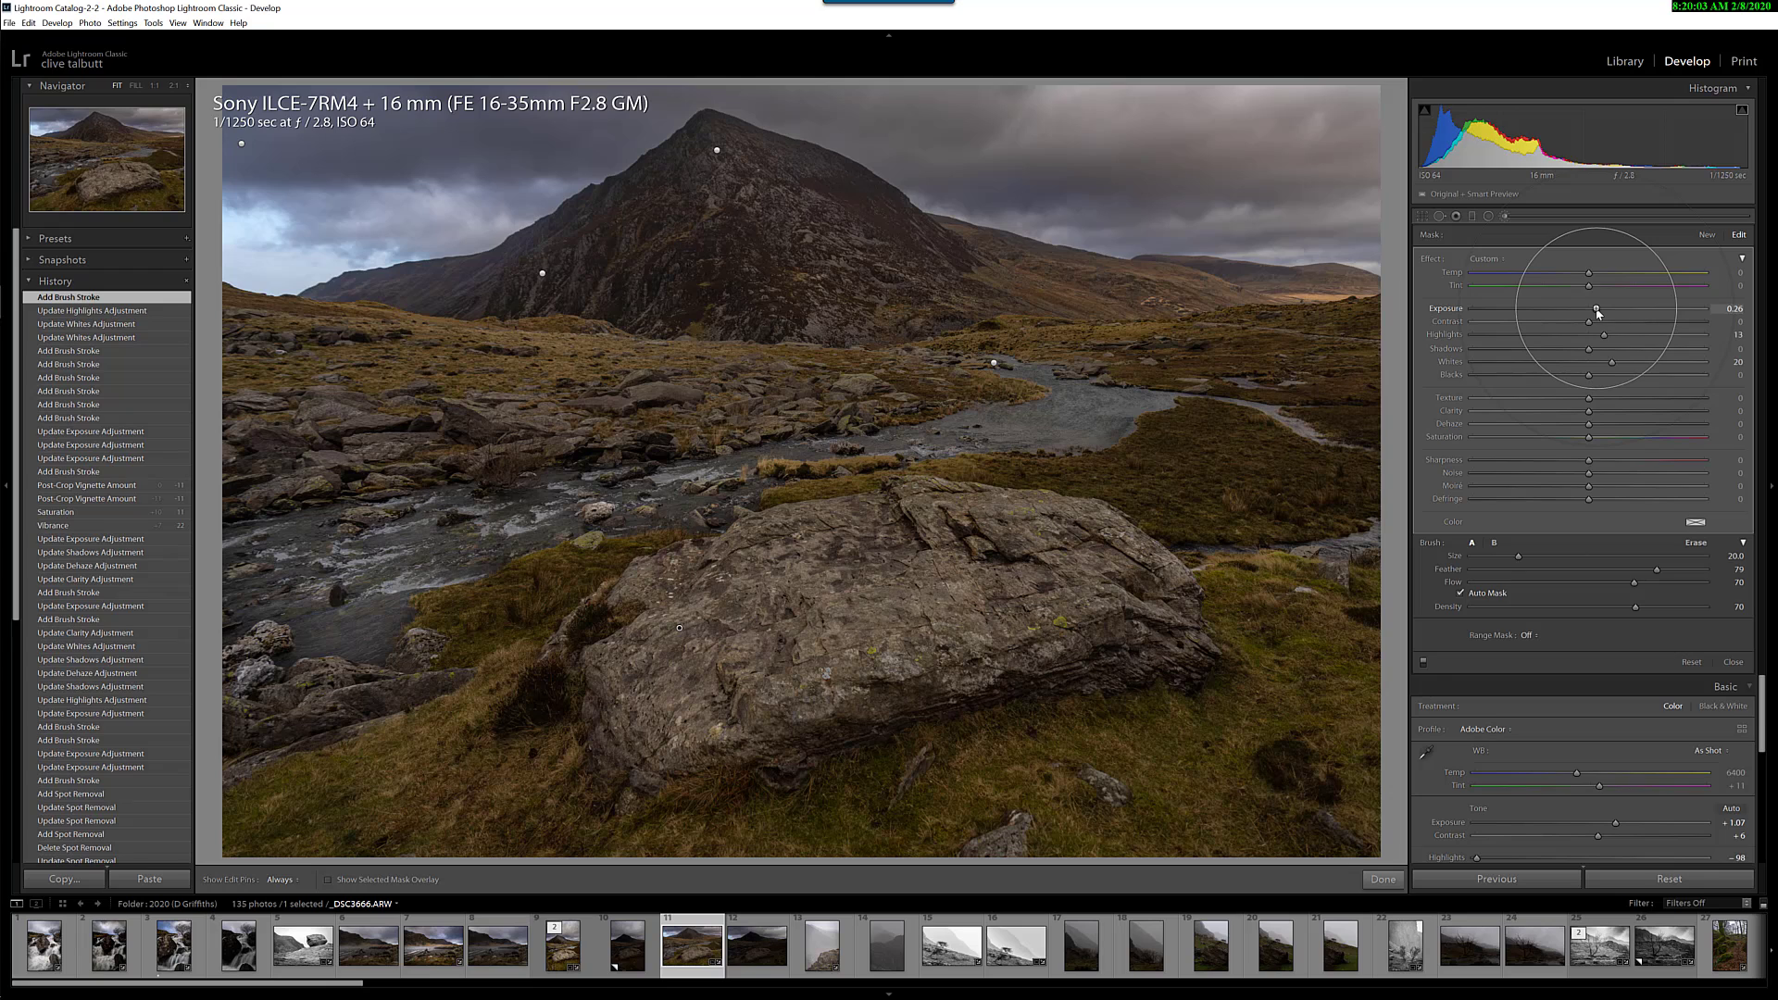
- Set the boulder mask's exposure to 0.68 and brush more of the boulder into it
{"action": "left_click_drag", "start_coordinate": [1600, 311], "coordinate": [1609, 308]}
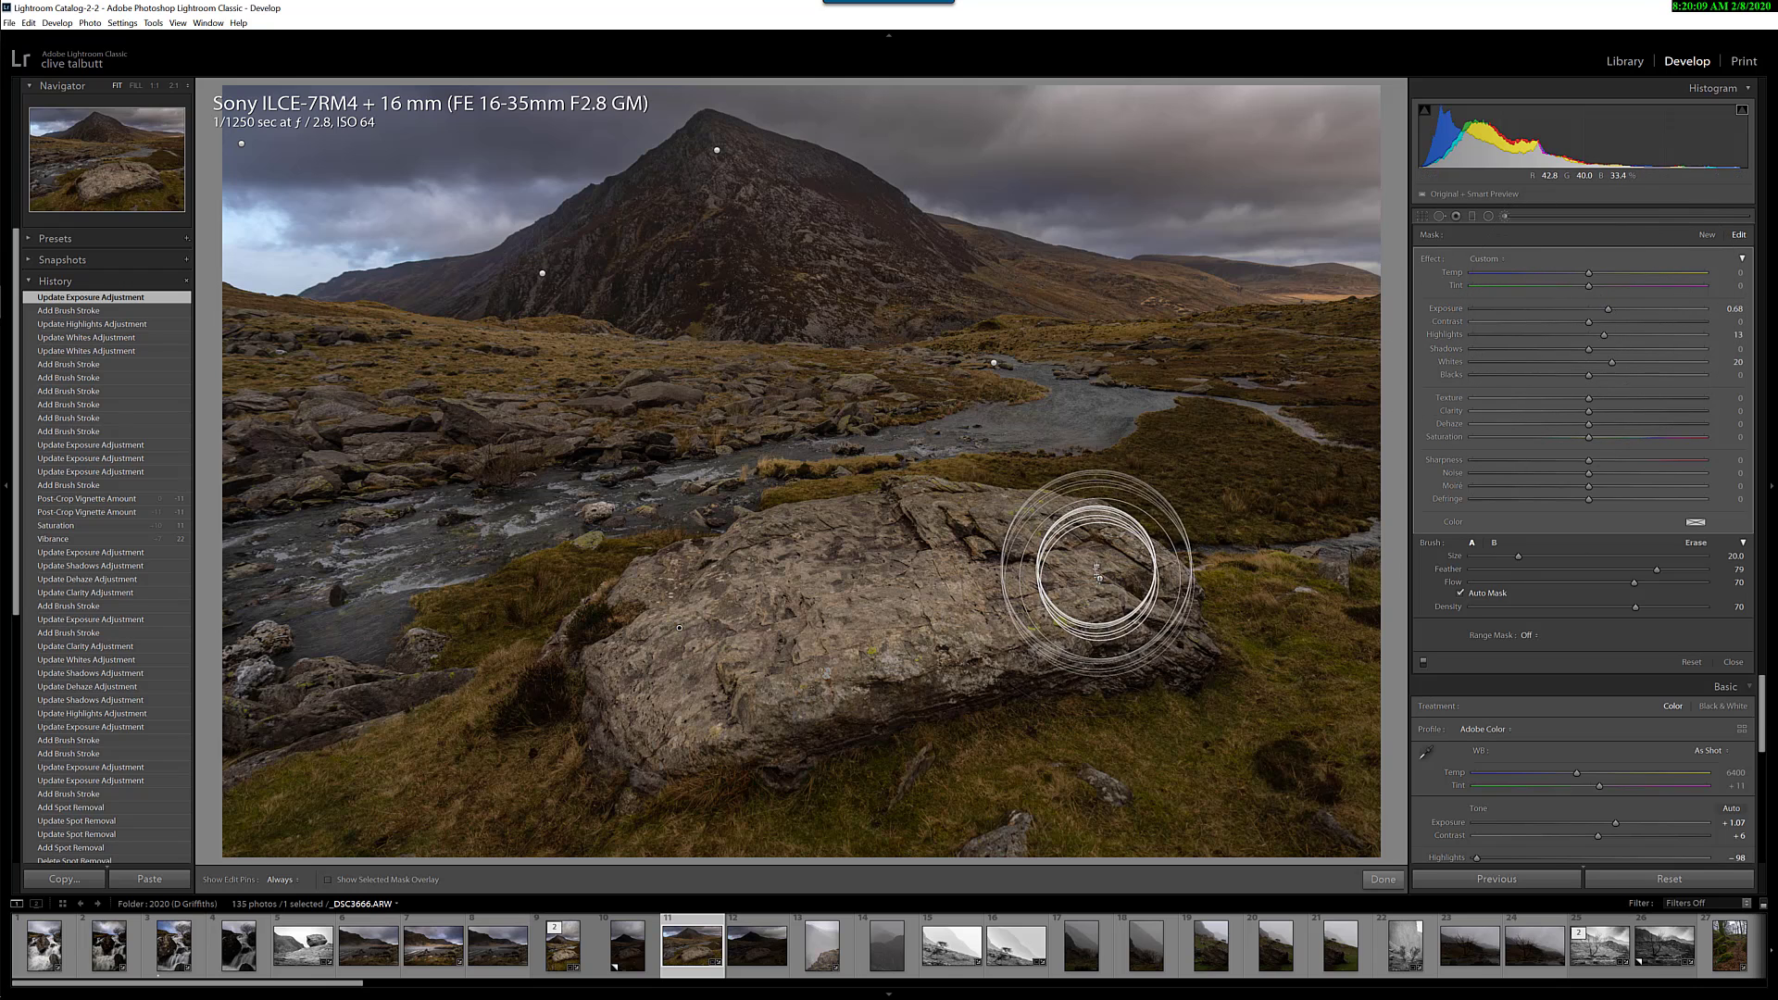
{"action": "key", "text": "h"}
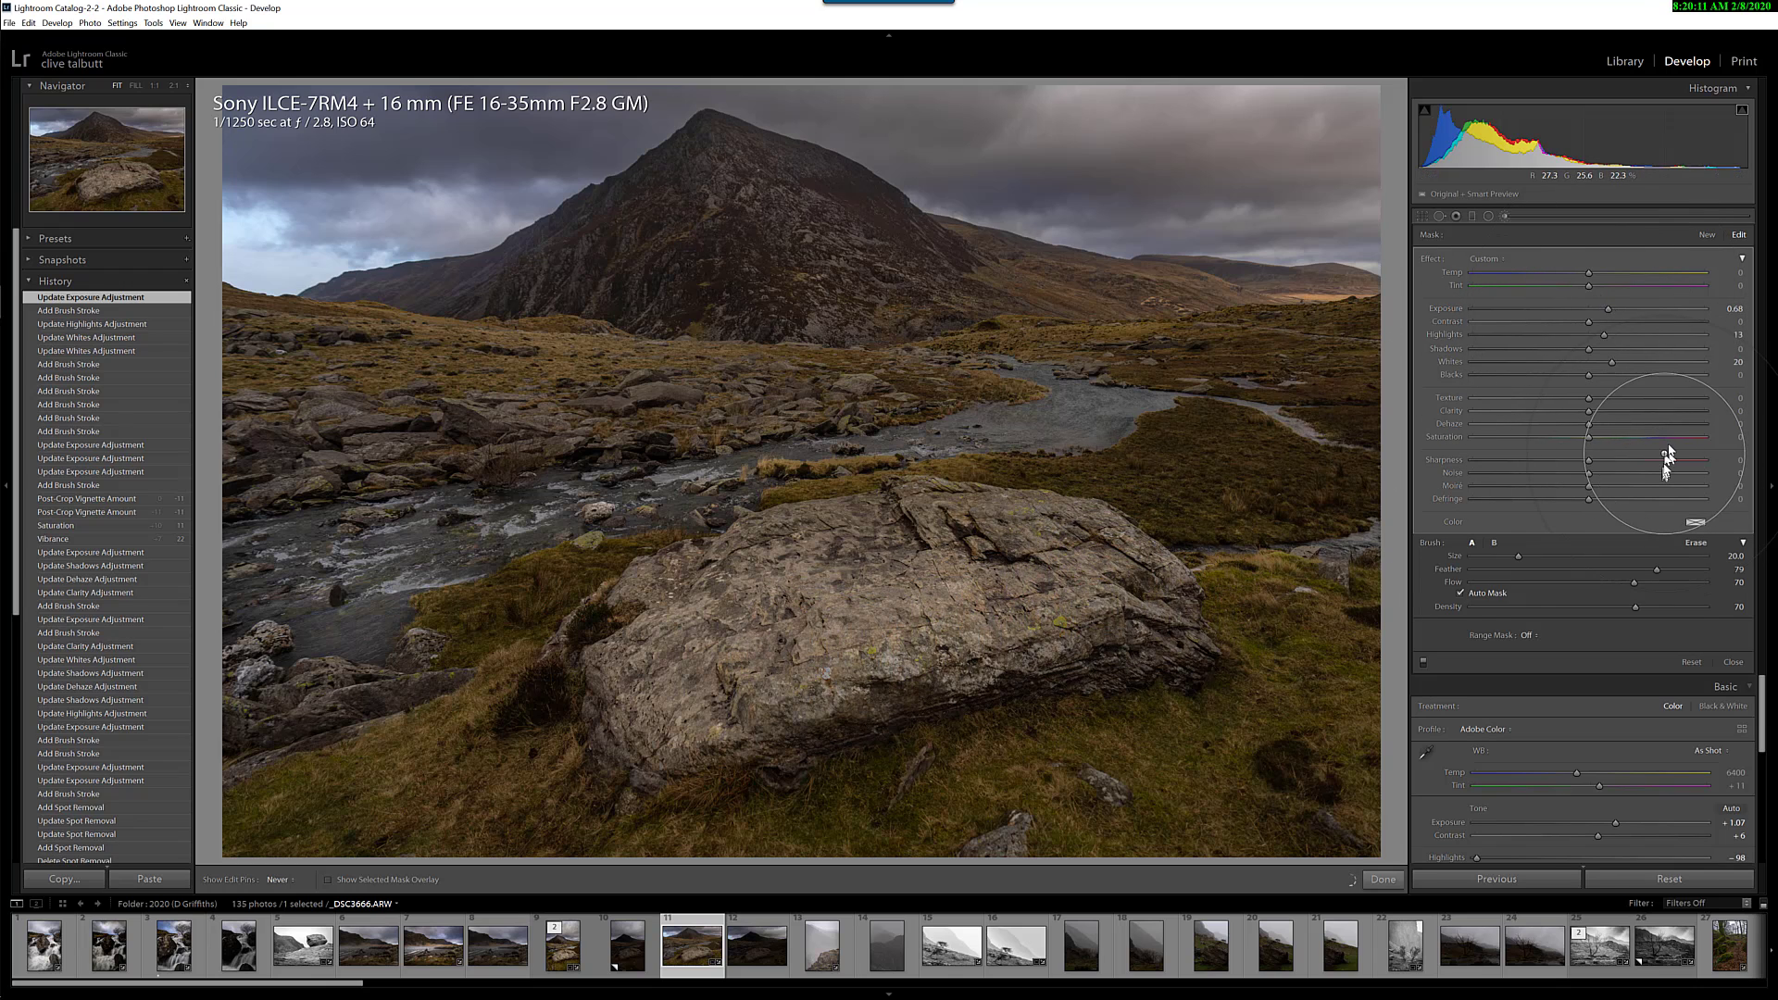
{"action": "key", "text": "h"}
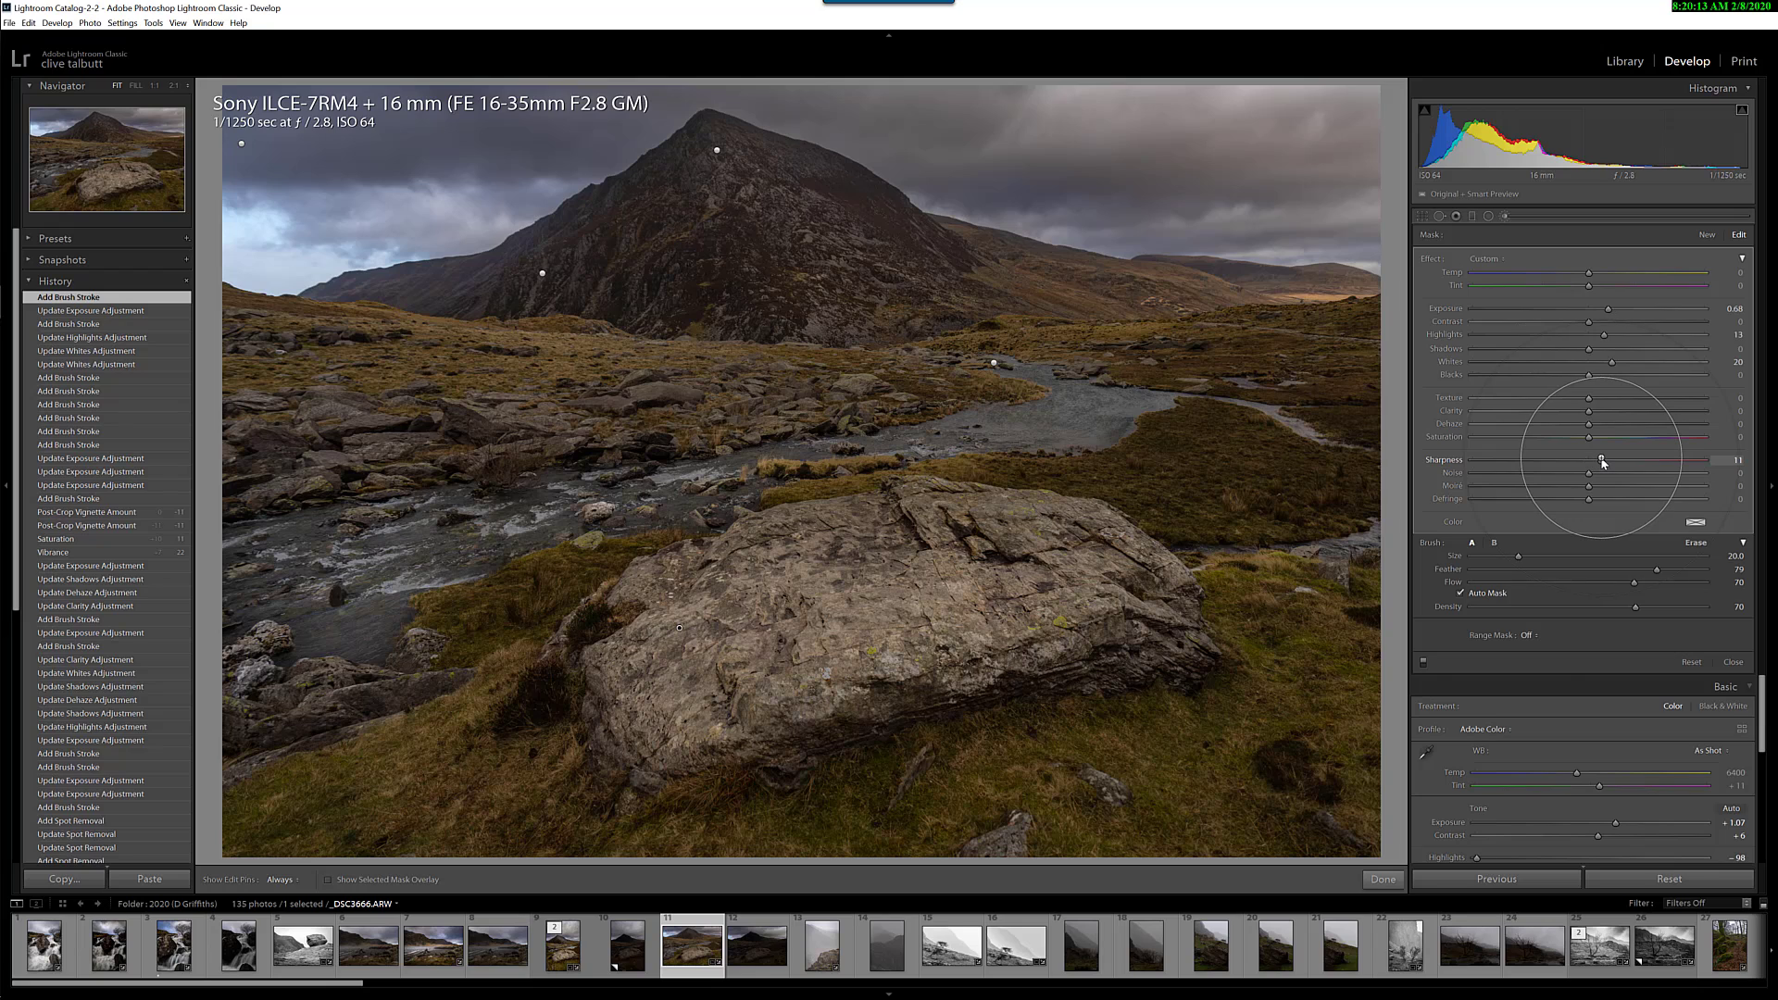
- Set the boulder mask's sharpness to 11 and texture to 11, and close the Adjustment Brush
{"action": "left_click_drag", "start_coordinate": [1602, 461], "coordinate": [1602, 461]}
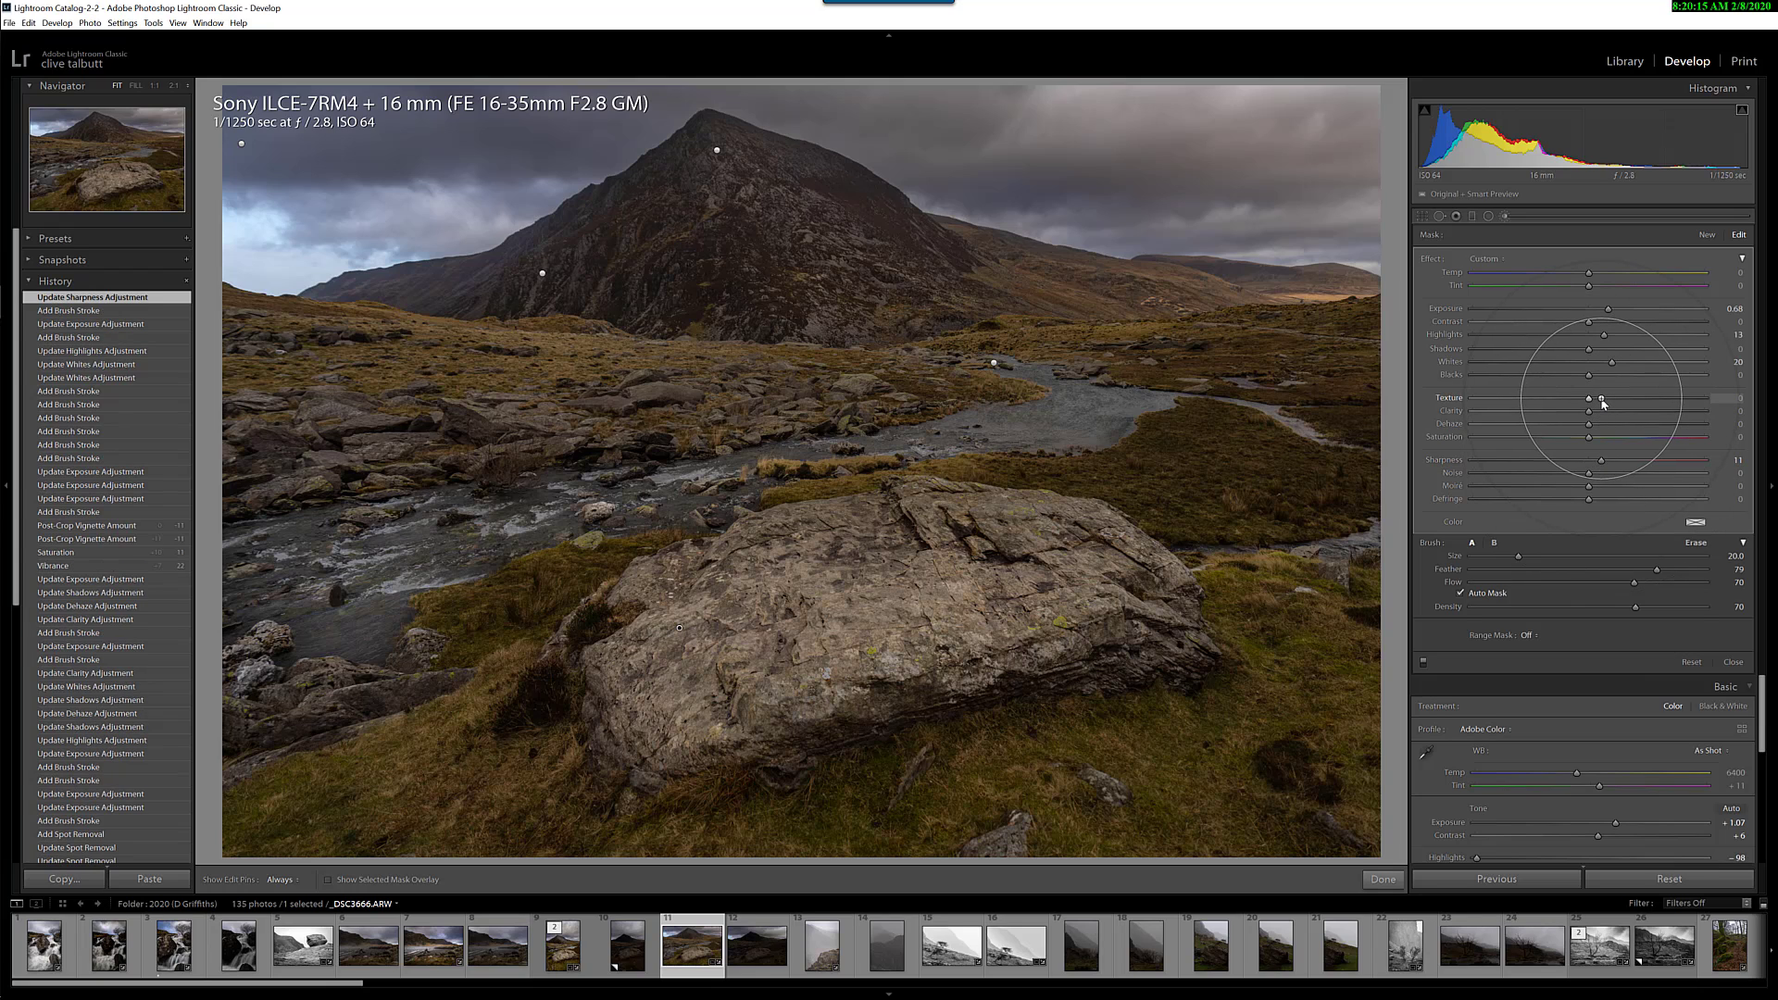
{"action": "left_click", "coordinate": [1602, 400]}
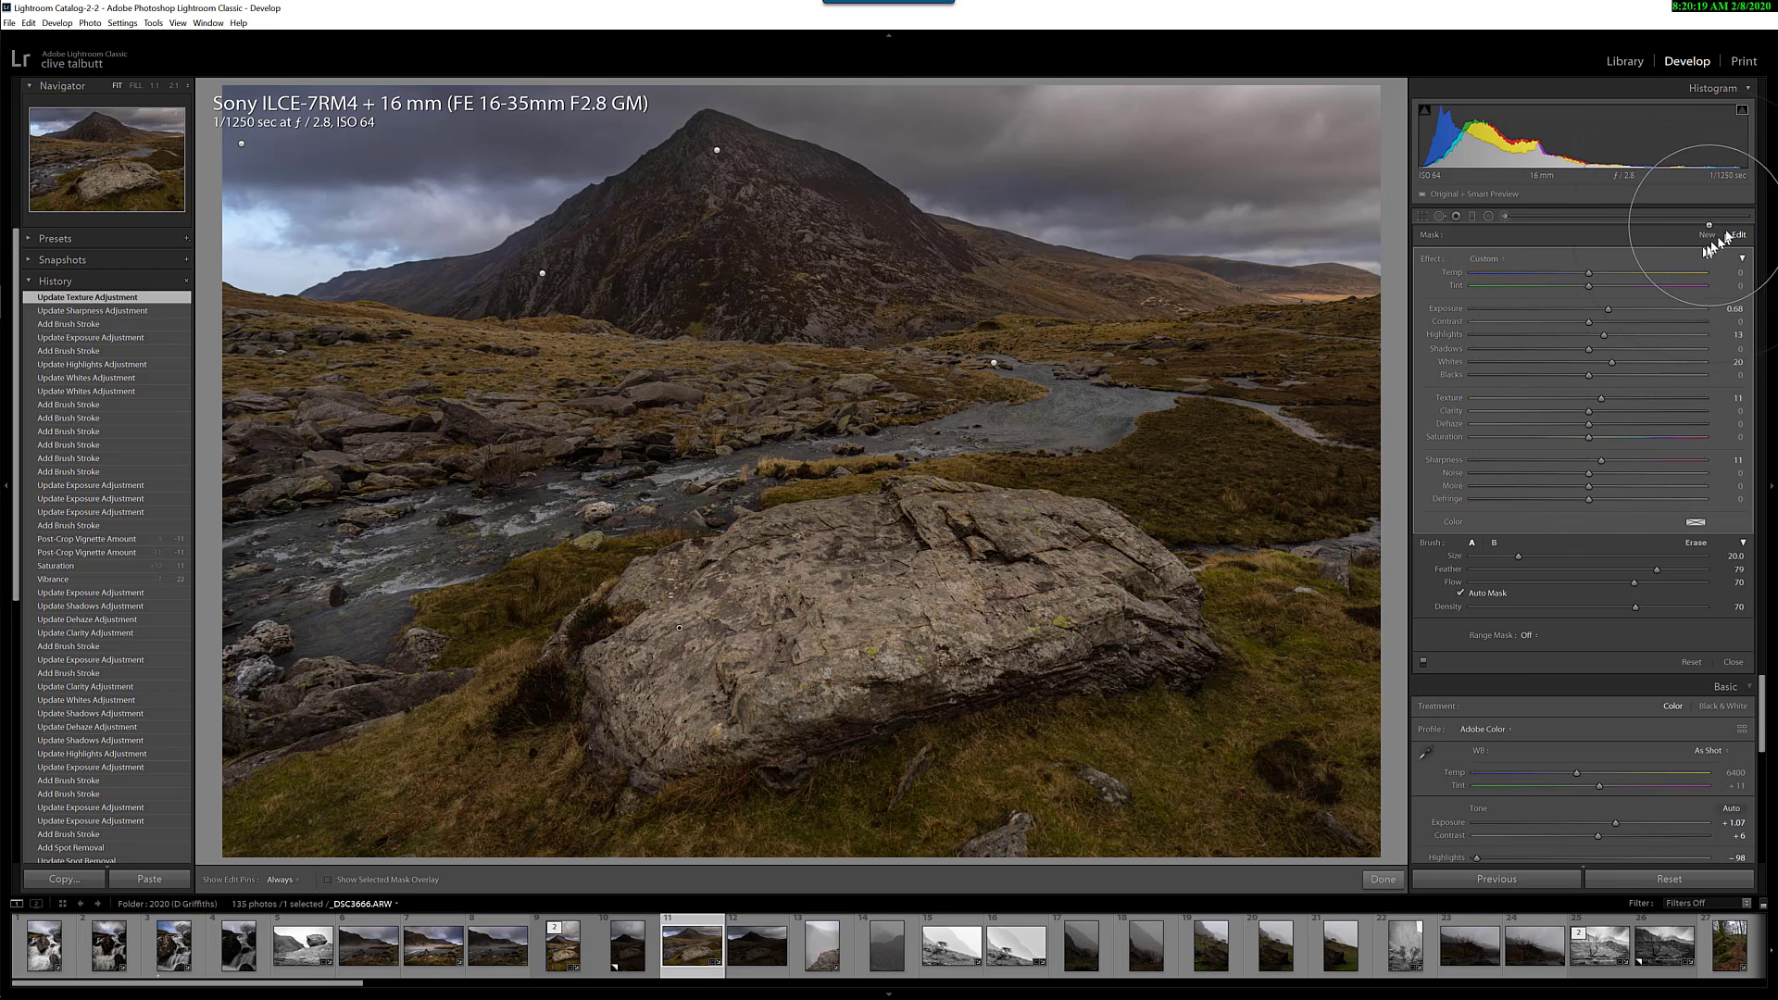
{"action": "left_click", "coordinate": [1515, 215]}
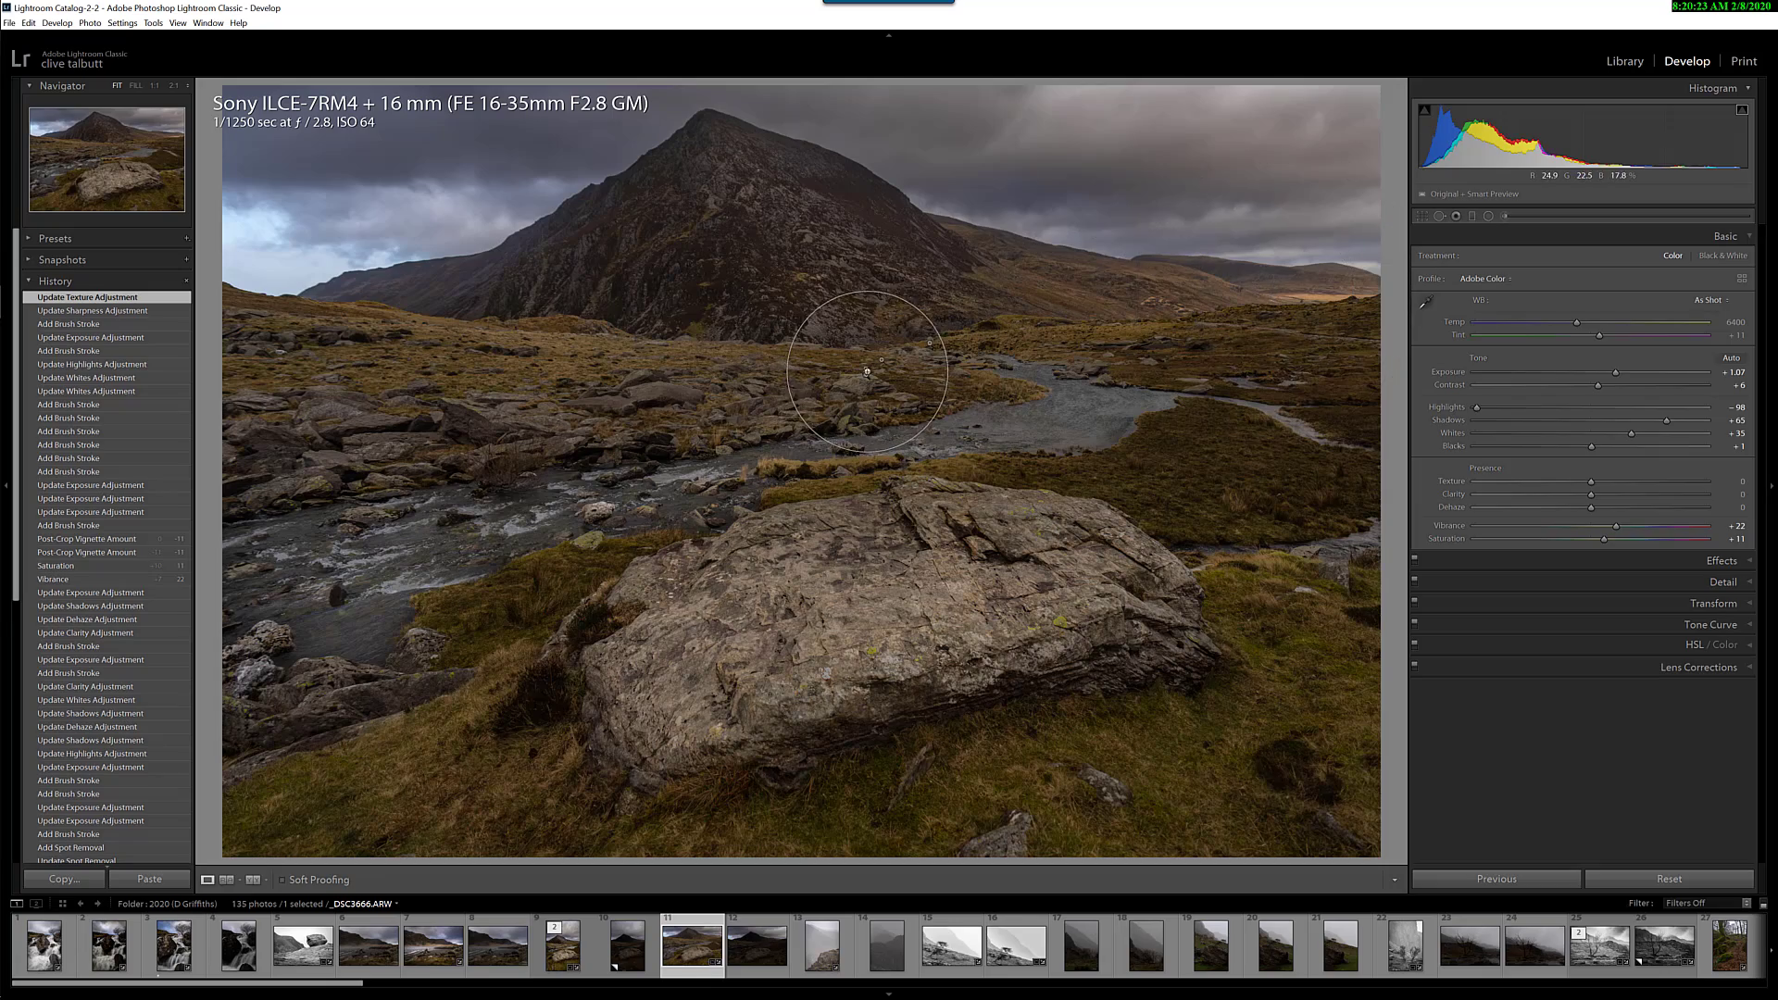